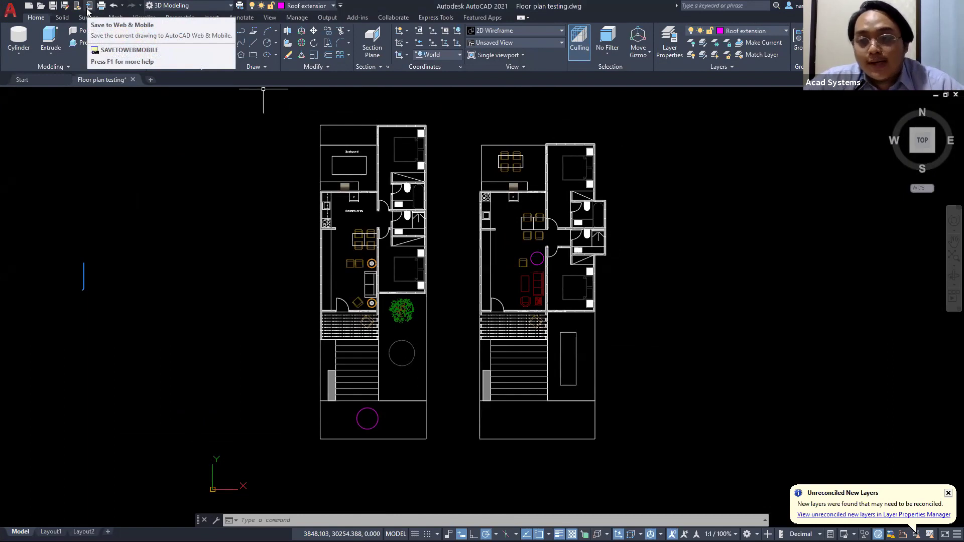
- Save the drawing to AutoCAD Web & Mobile under the file name Floor plan testing 2
{"action": "left_click", "coordinate": [88, 8]}
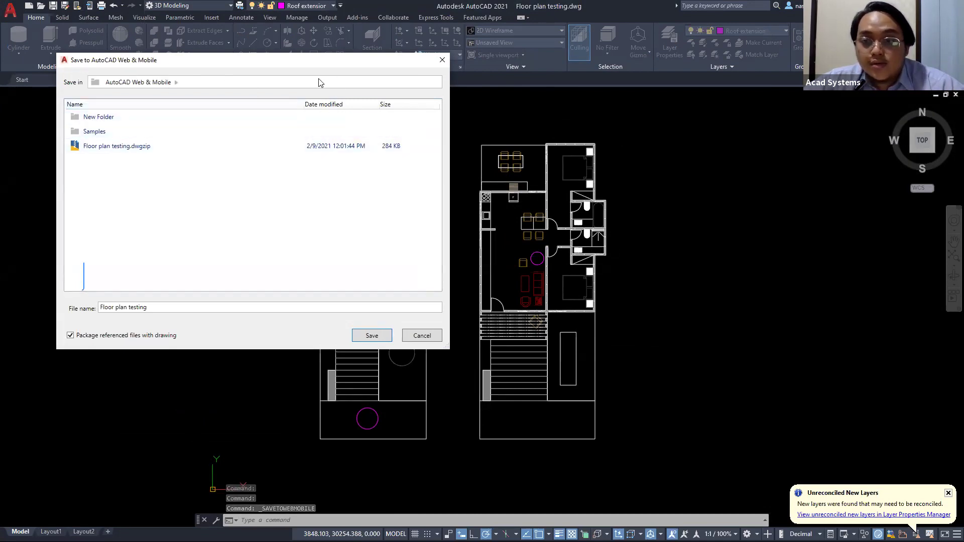
{"action": "left_click", "coordinate": [156, 308]}
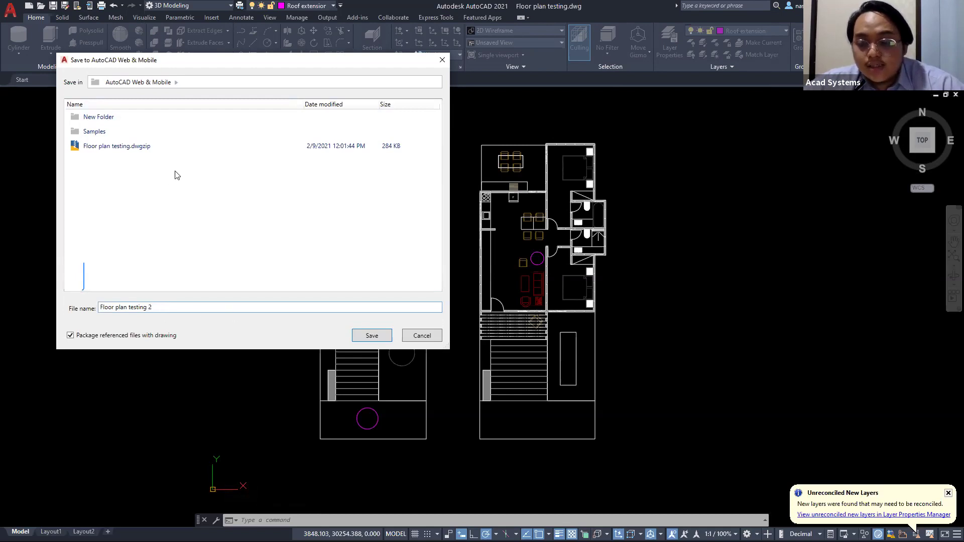
{"action": "left_click", "coordinate": [383, 338]}
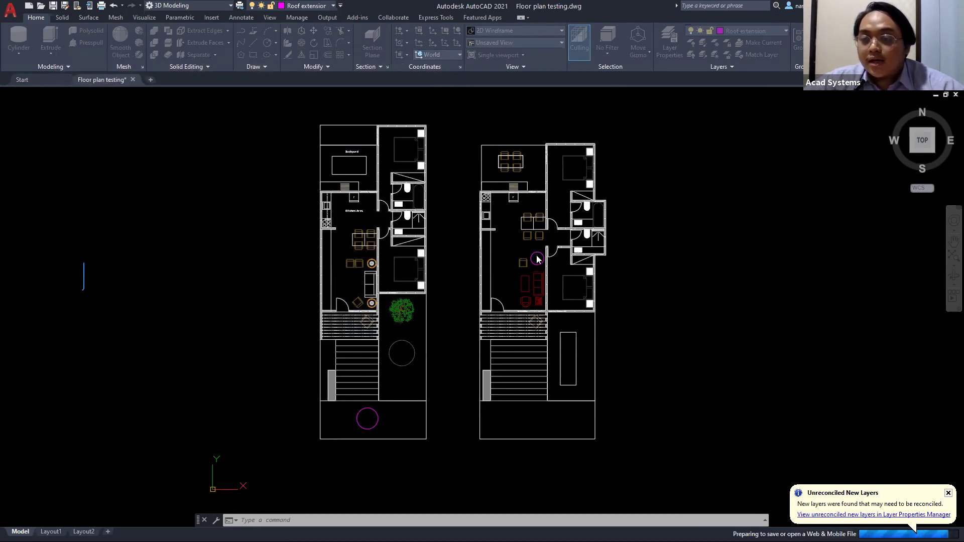
- Switch to the browser window with the AutoCAD Web App
{"action": "key", "text": "Escape"}
{"action": "key", "text": "Escape"}
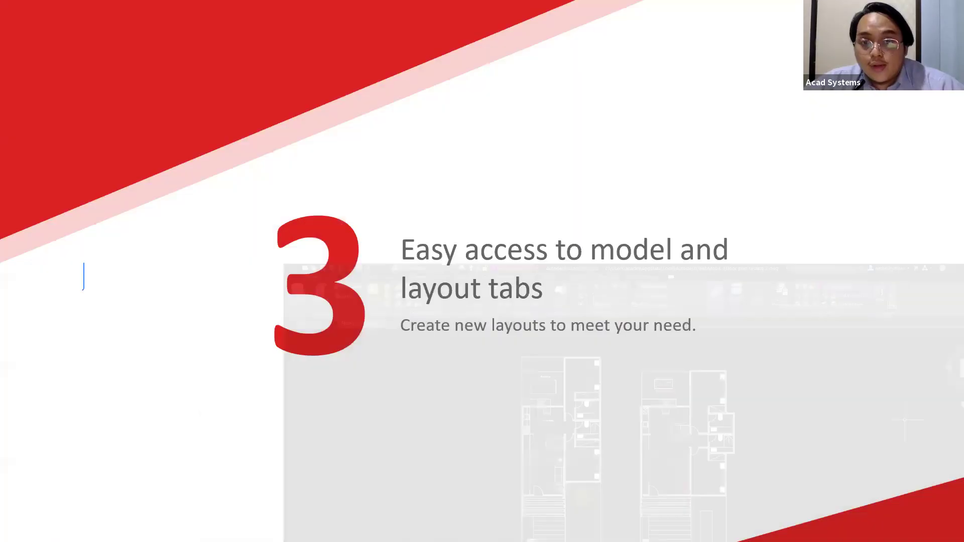
{"action": "key", "text": "alt+Tab"}
{"action": "key", "text": "alt+Tab"}
{"action": "key", "text": "alt+Tab"}
{"action": "key", "text": "alt+Tab"}
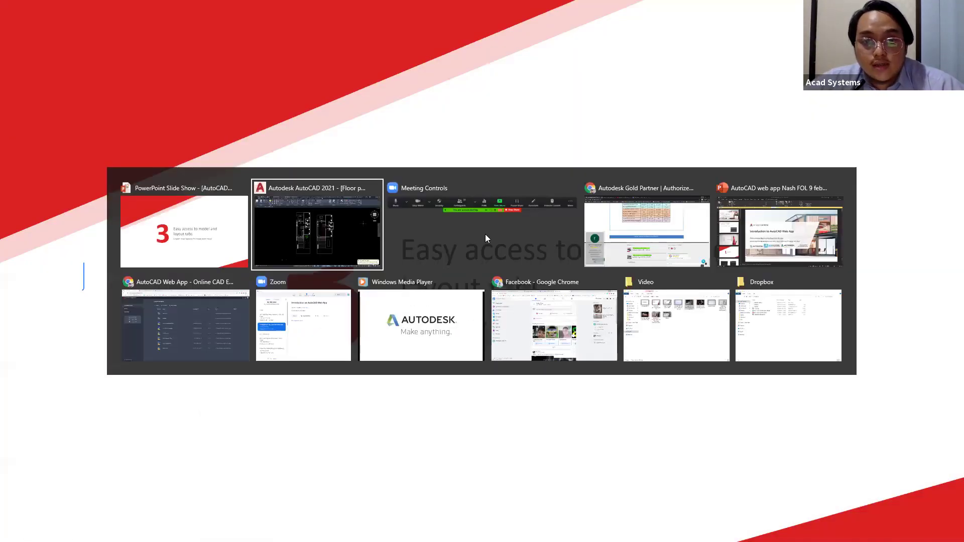
{"action": "left_click", "coordinate": [236, 317]}
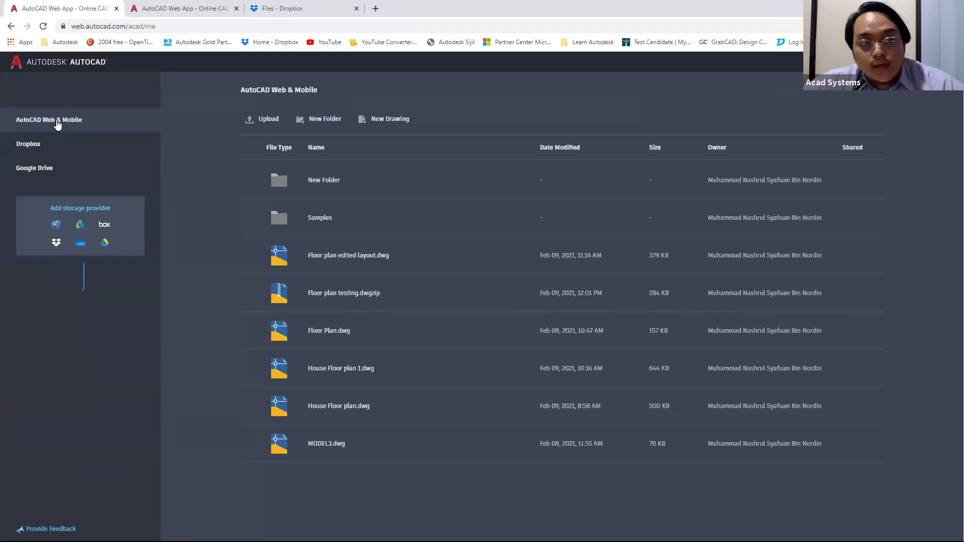
- Examine the connected Dropbox and Google Drive storage, the storage providers that can be added, and the Google Drive account options
{"action": "left_click", "coordinate": [39, 146]}
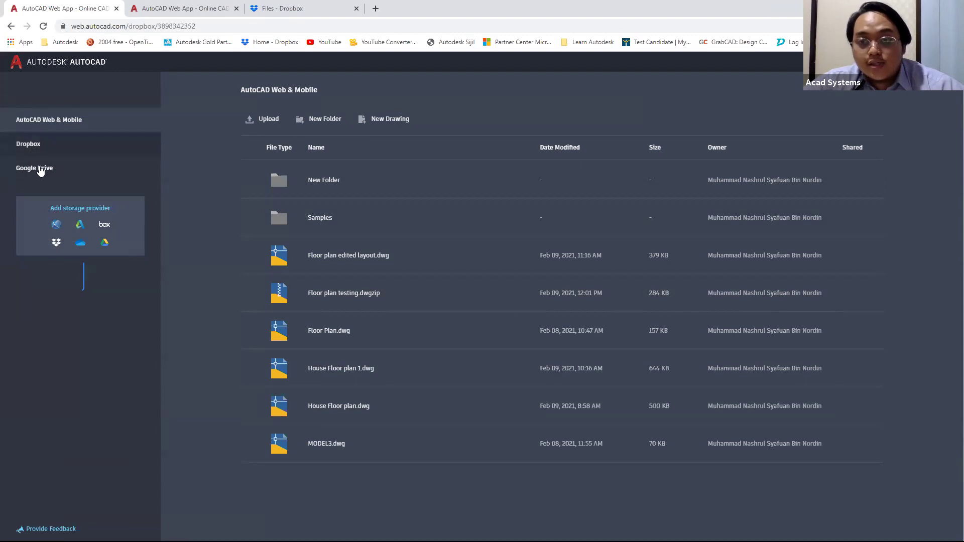
{"action": "left_click", "coordinate": [41, 170]}
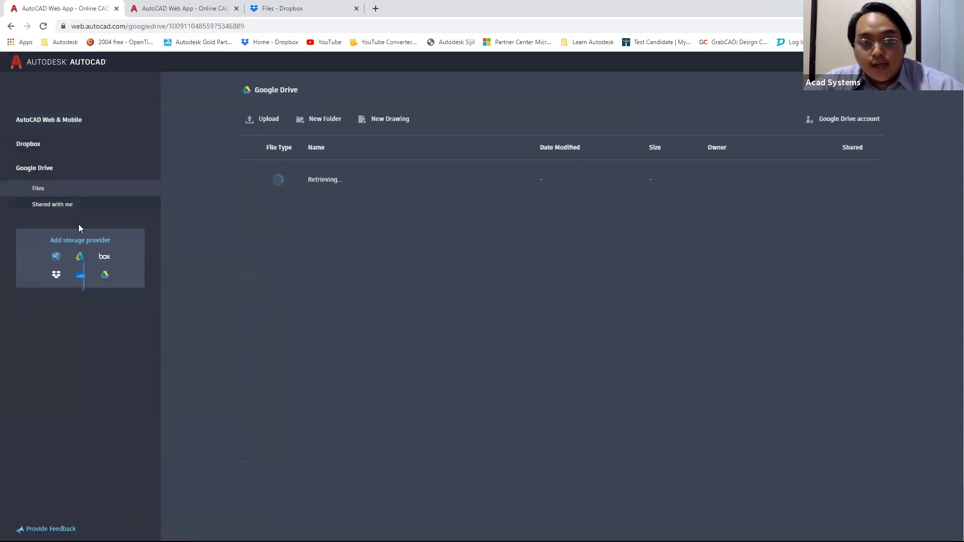
{"action": "left_click", "coordinate": [68, 241]}
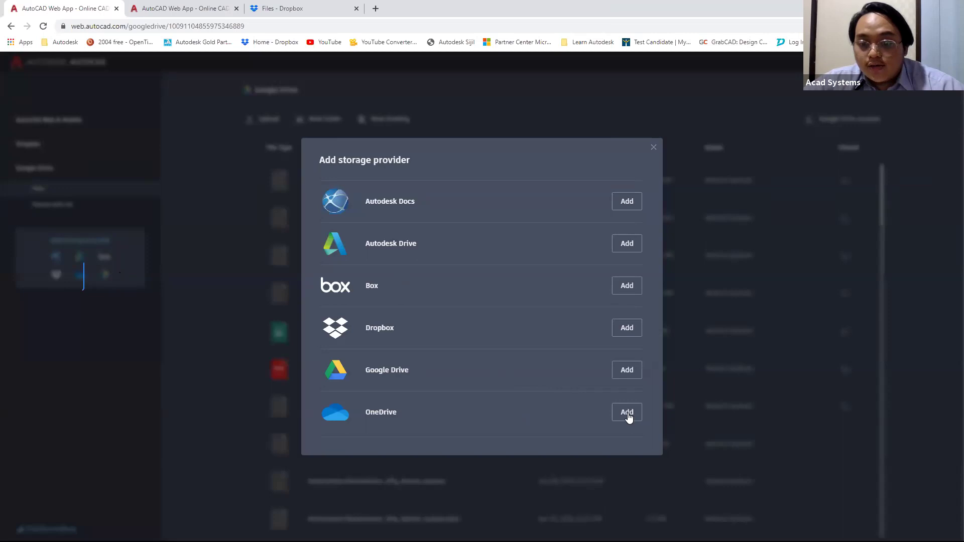
{"action": "left_click", "coordinate": [803, 103]}
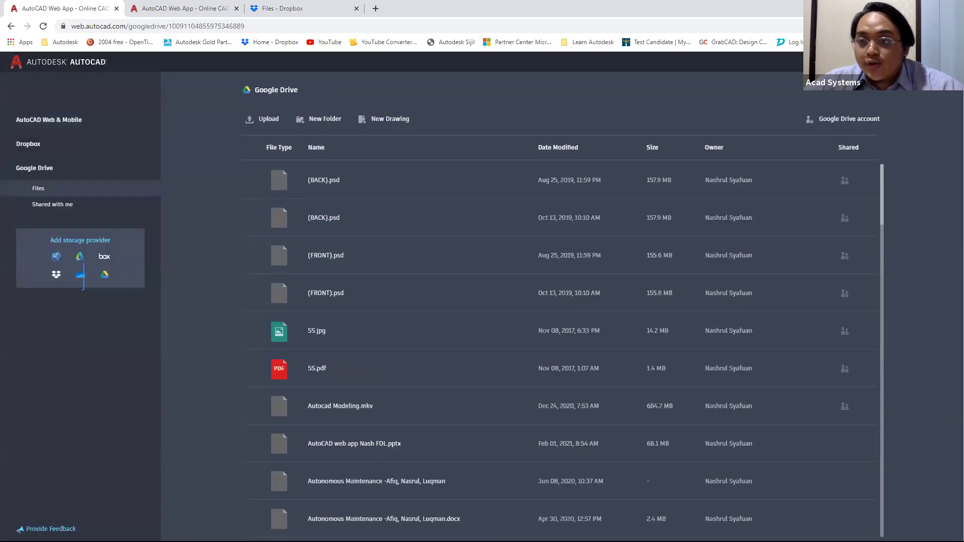
{"action": "left_click", "coordinate": [837, 121]}
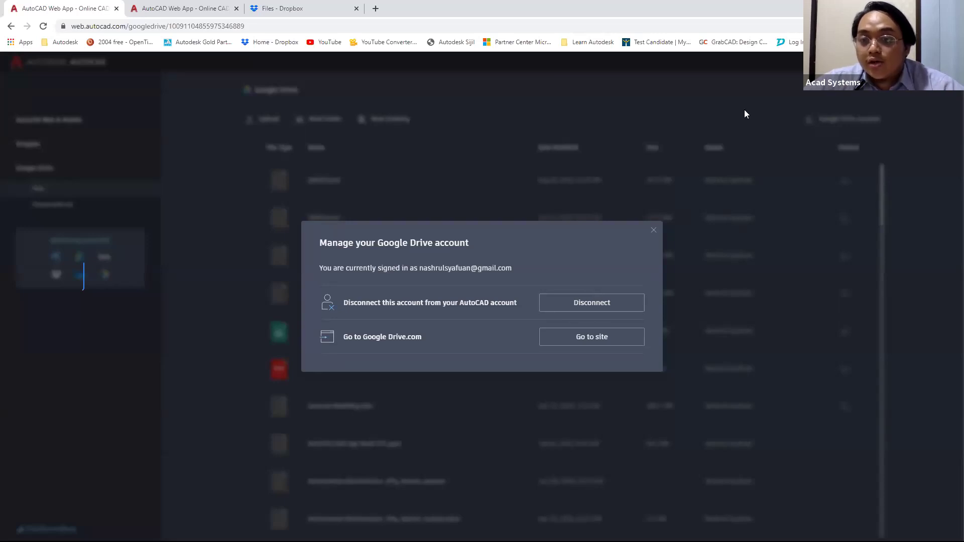
{"action": "left_click", "coordinate": [653, 230]}
- Open Floor plan testing 2.dwgzip from the AutoCAD Web & Mobile storage
{"action": "left_click", "coordinate": [50, 126]}
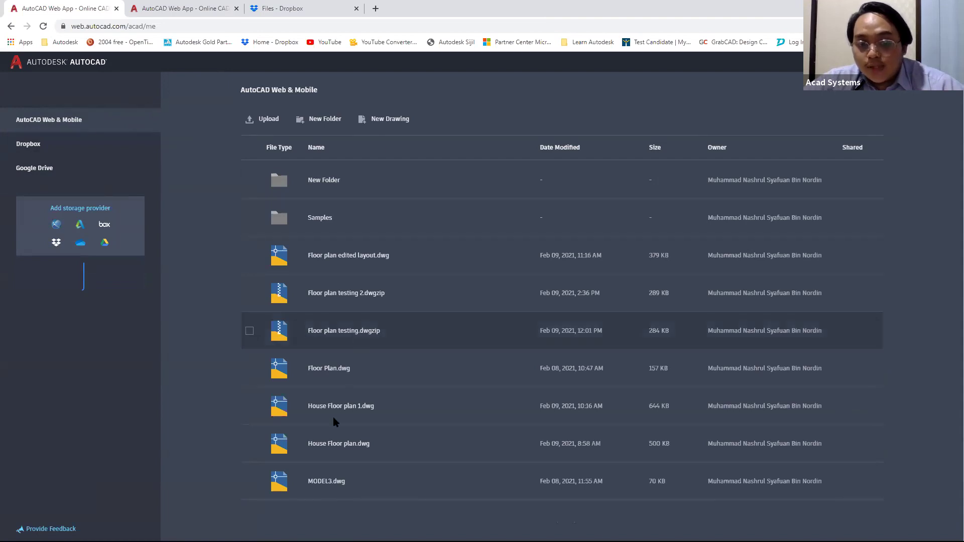
{"action": "left_click", "coordinate": [348, 296]}
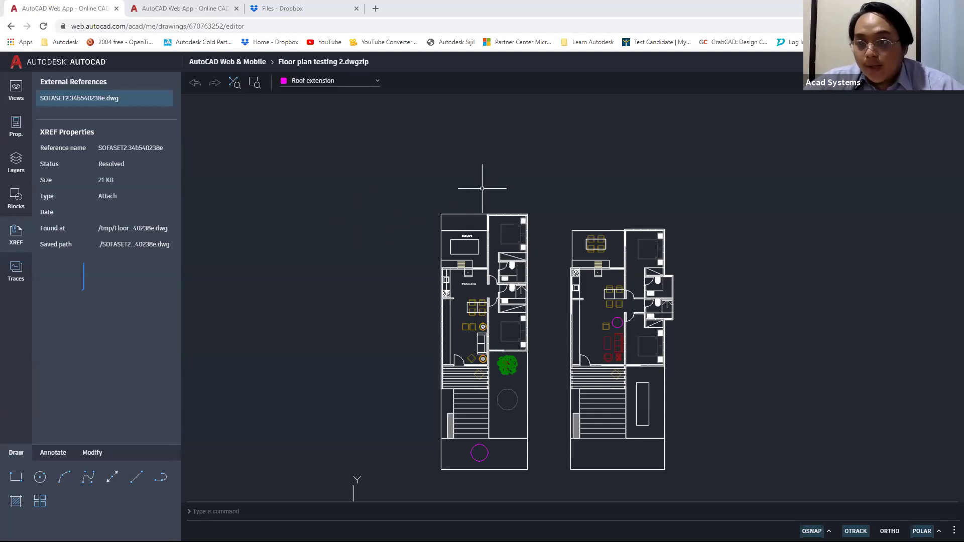
- Open Floor plan.dwg from the Dropbox storage in the second AutoCAD Web App browser tab
{"action": "left_click", "coordinate": [156, 7]}
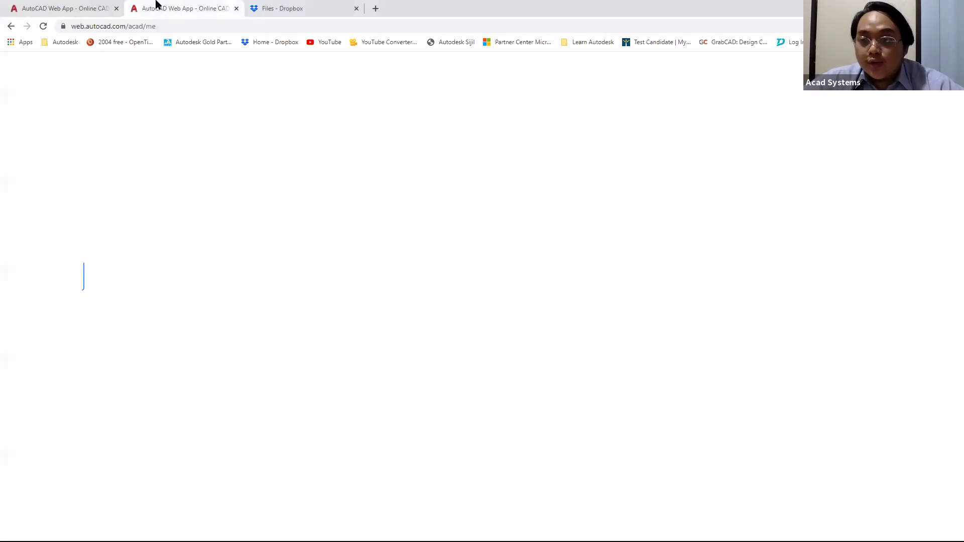
{"action": "left_click", "coordinate": [50, 151]}
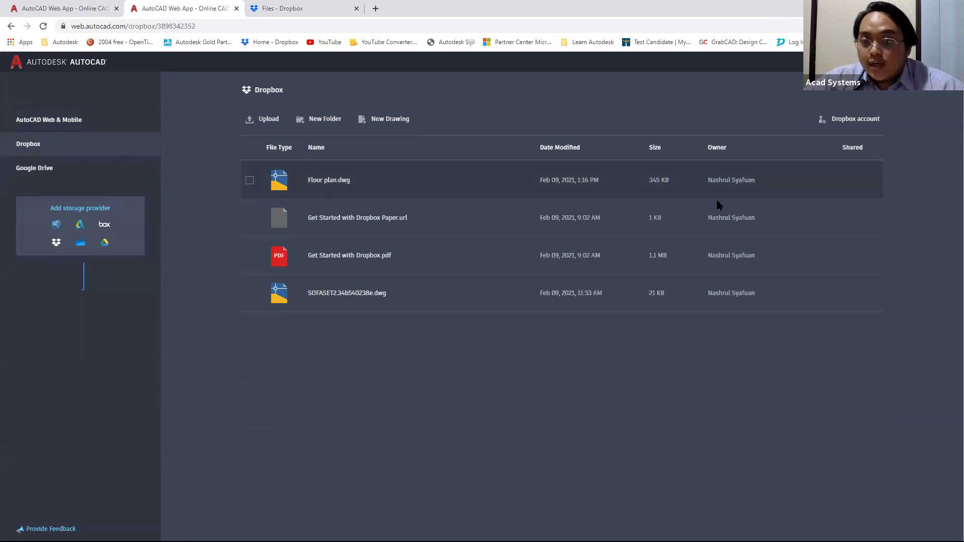
{"action": "left_click", "coordinate": [342, 185]}
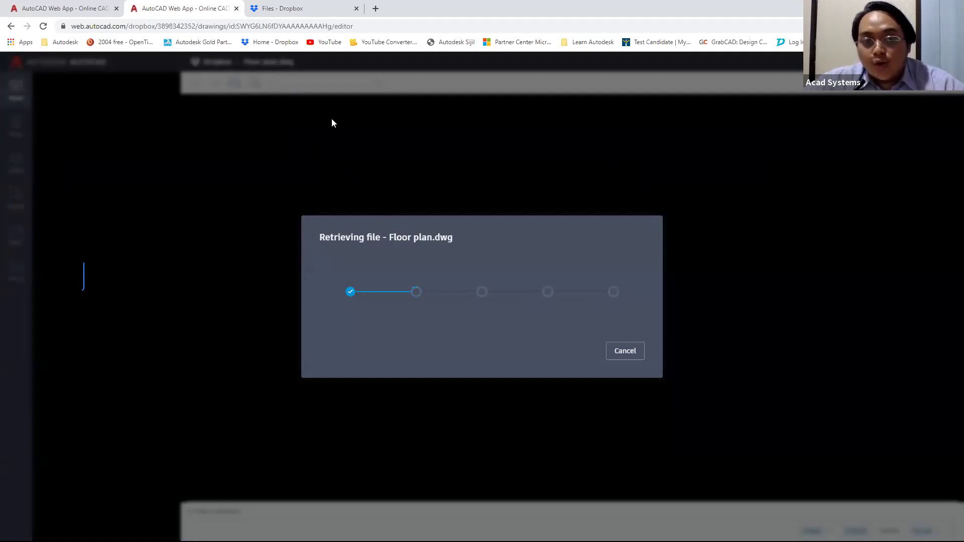
- Examine the version history of Floor plan.dwg in Dropbox and check the drawing's loading progress in the AutoCAD Web App
{"action": "left_click", "coordinate": [307, 7]}
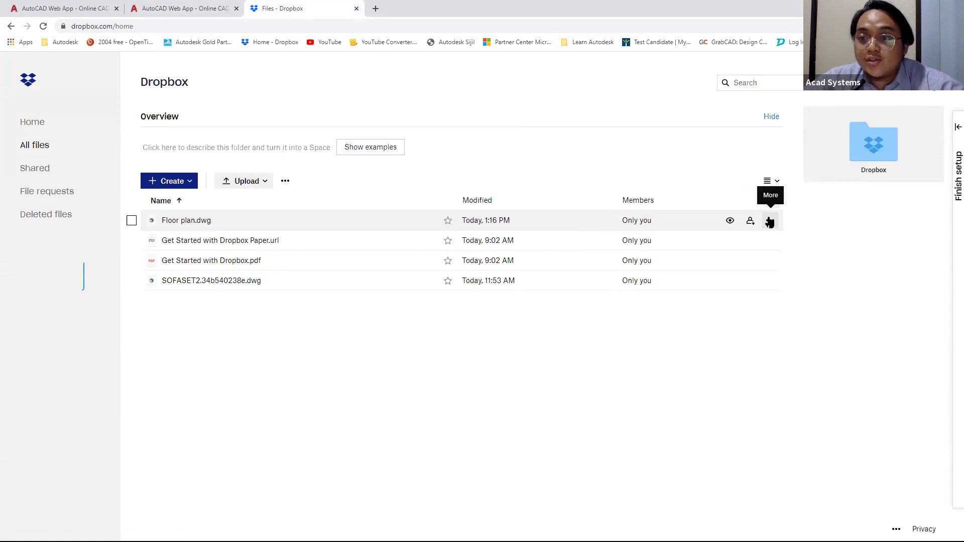
{"action": "left_click", "coordinate": [770, 222]}
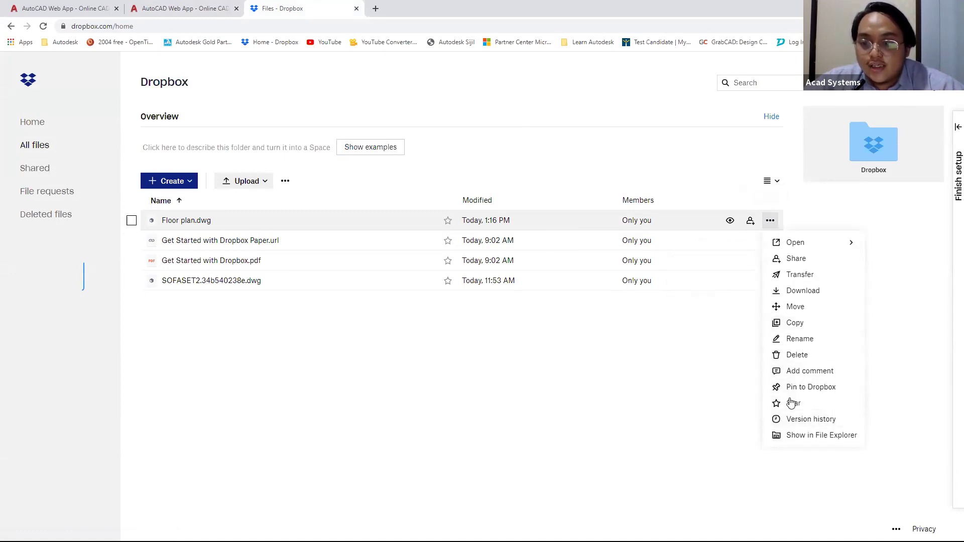
{"action": "left_click", "coordinate": [802, 420]}
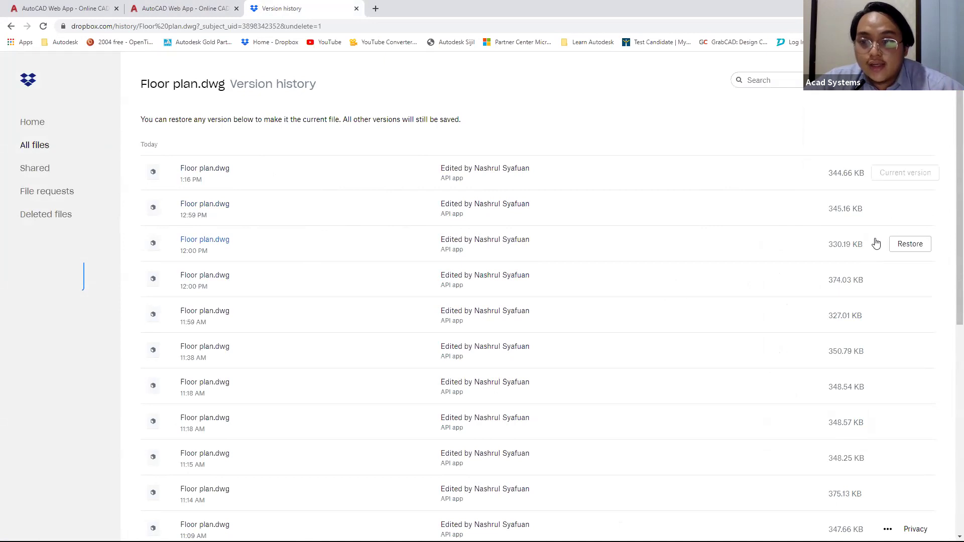
{"action": "left_click", "coordinate": [200, 7]}
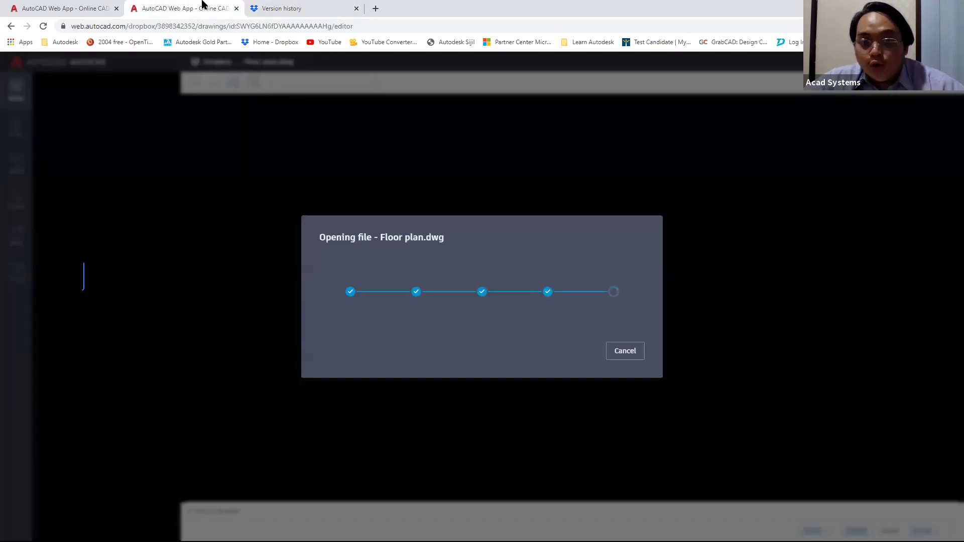
{"action": "left_click", "coordinate": [300, 7]}
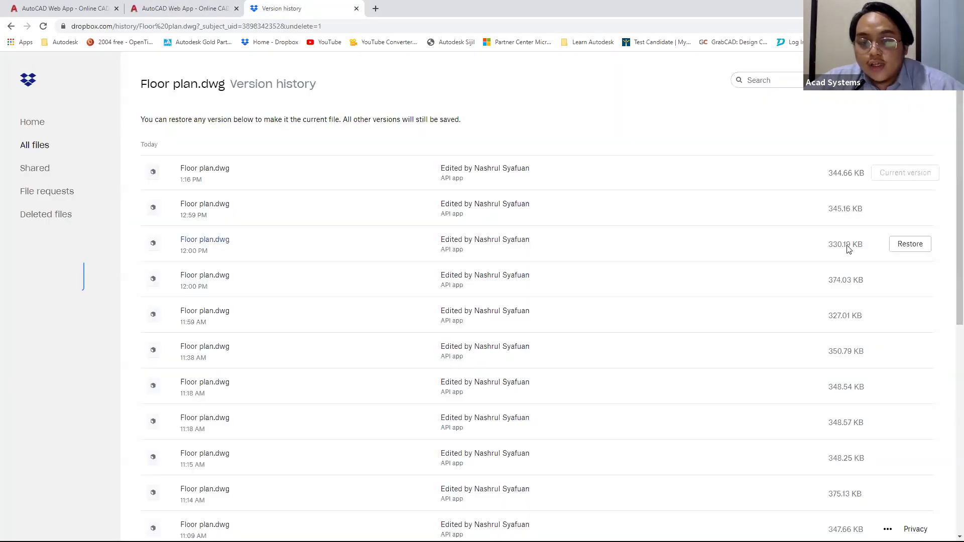
{"action": "left_click", "coordinate": [223, 7]}
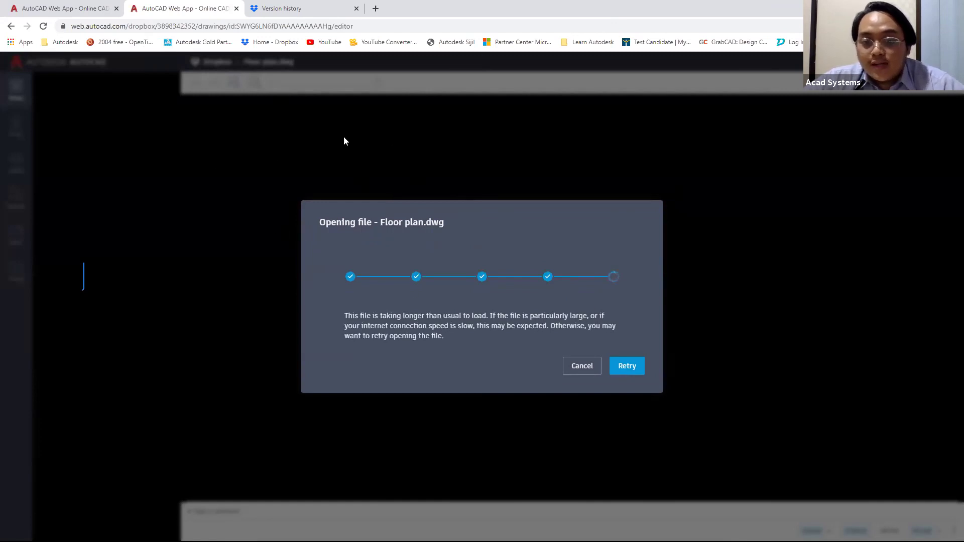
- Return to Floor plan testing 2.dwgzip, dismiss the font notice and display the model and layout views
{"action": "left_click", "coordinate": [64, 7]}
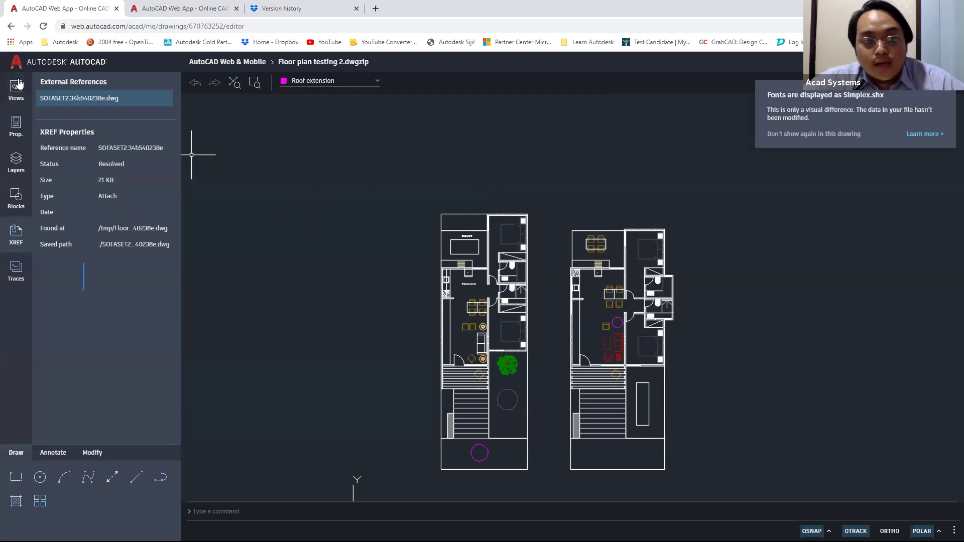
{"action": "left_click", "coordinate": [947, 91]}
{"action": "left_click", "coordinate": [14, 89]}
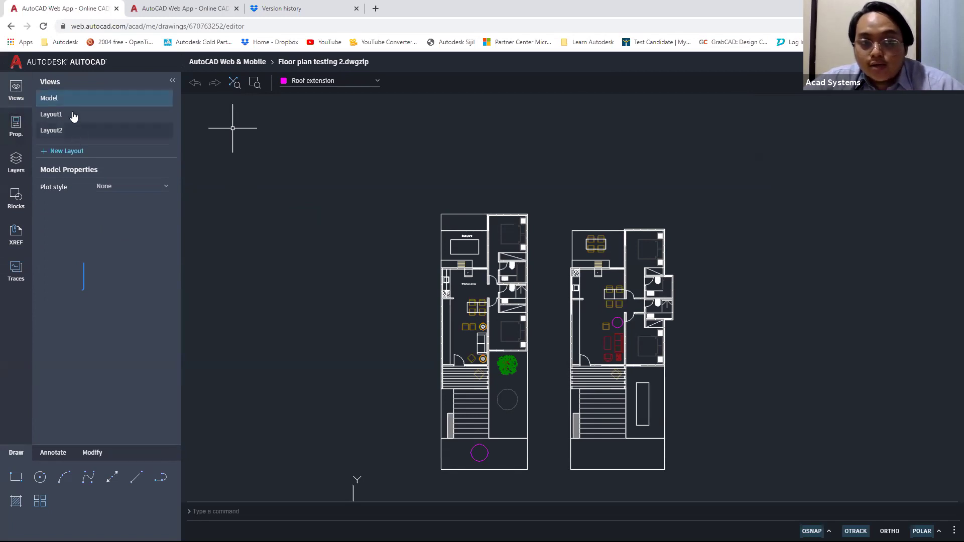
{"action": "middle_click_drag", "start_coordinate": [681, 246], "coordinate": [700, 201]}
{"action": "left_click", "coordinate": [17, 479]}
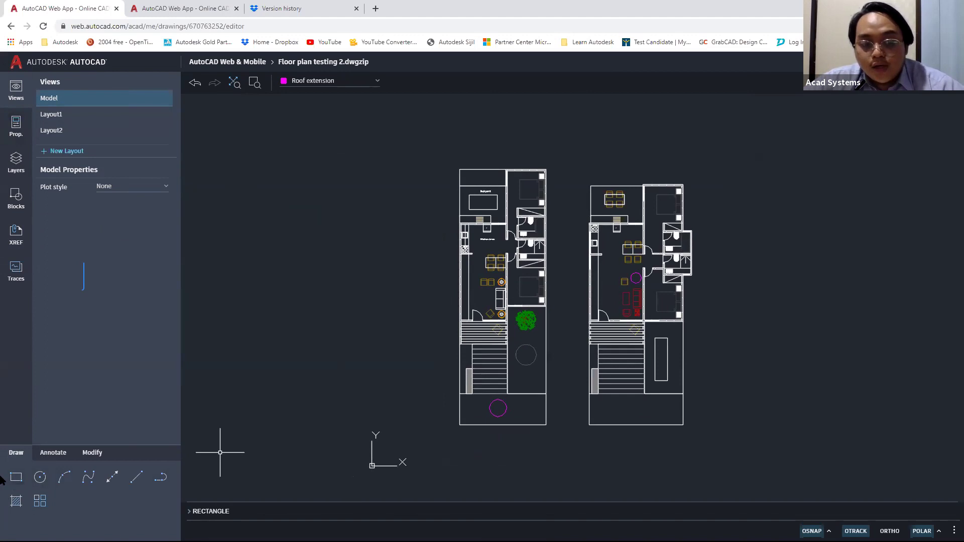
{"action": "left_click", "coordinate": [40, 479]}
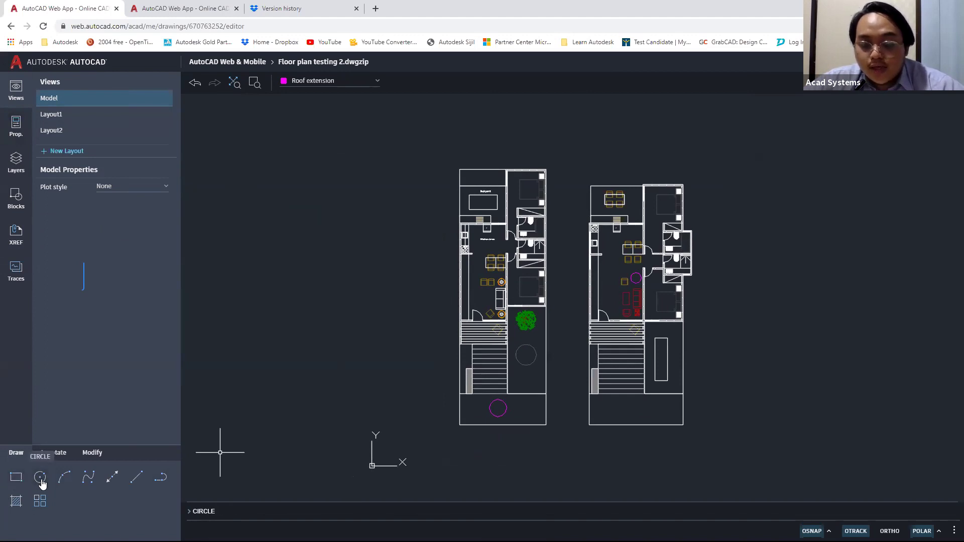
{"action": "left_click", "coordinate": [67, 478]}
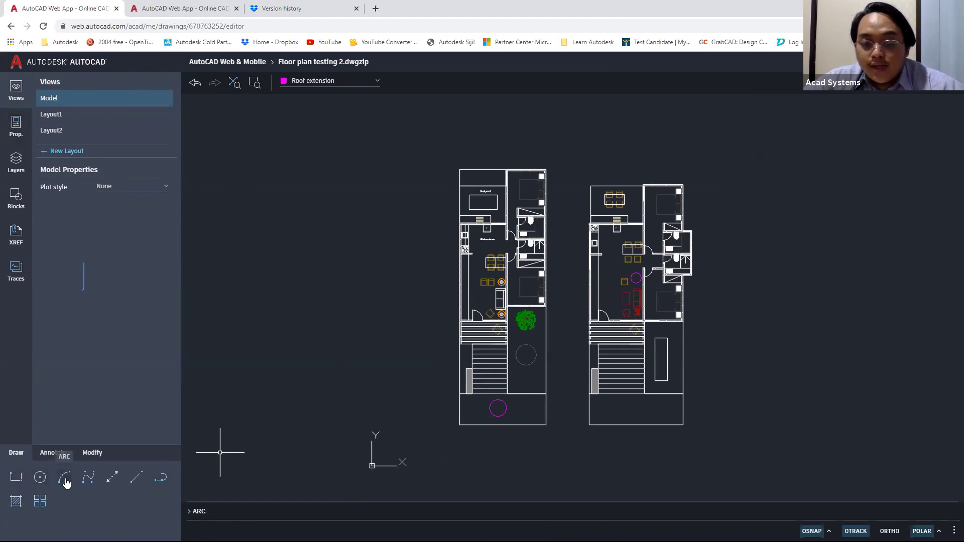
{"action": "left_click", "coordinate": [135, 478]}
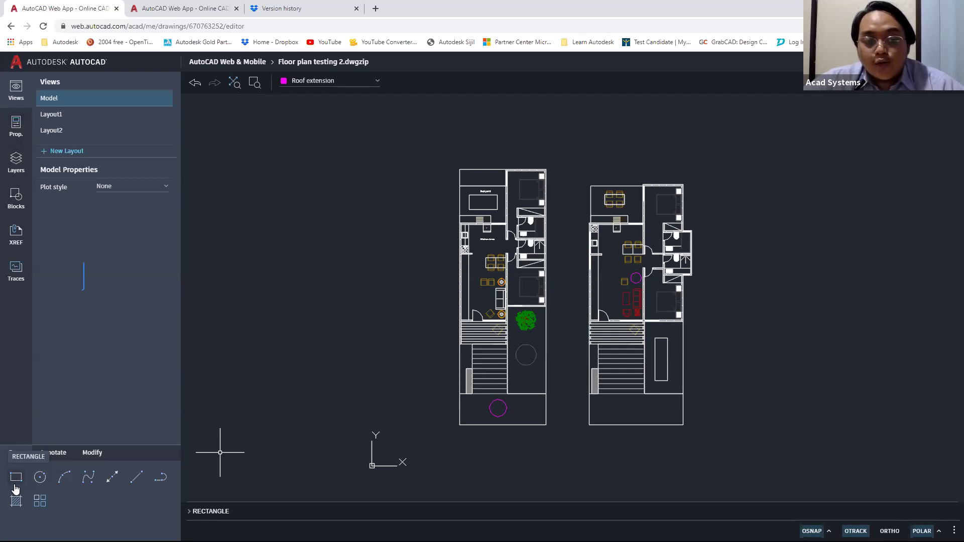
- Draw a 1500 by 600 rectangle around the Kitchen Area label in the first floor plan
{"action": "left_click", "coordinate": [16, 480]}
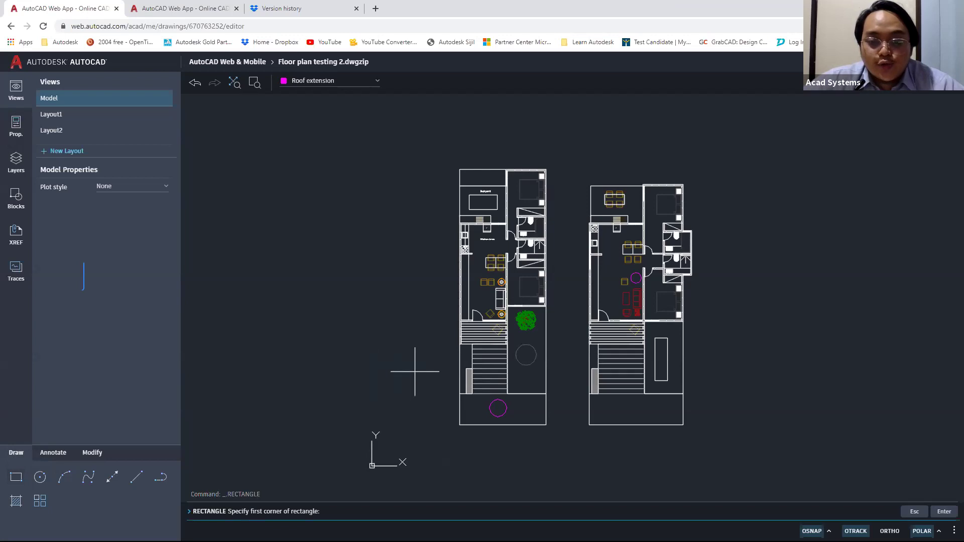
{"action": "middle_click_drag", "start_coordinate": [519, 377], "coordinate": [499, 376]}
{"action": "scroll", "coordinate": [502, 371], "scroll_direction": "up", "scroll_amount": 5}
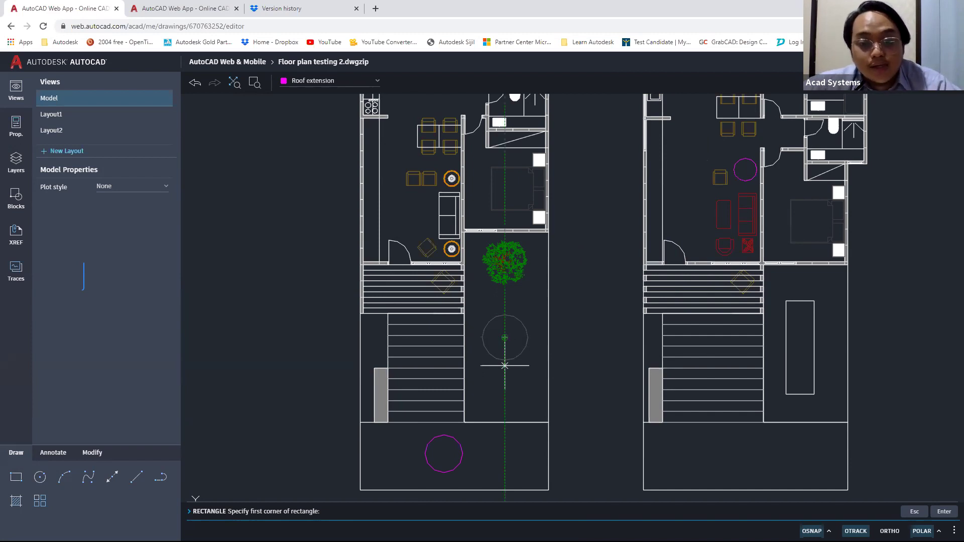
{"action": "left_click", "coordinate": [15, 482]}
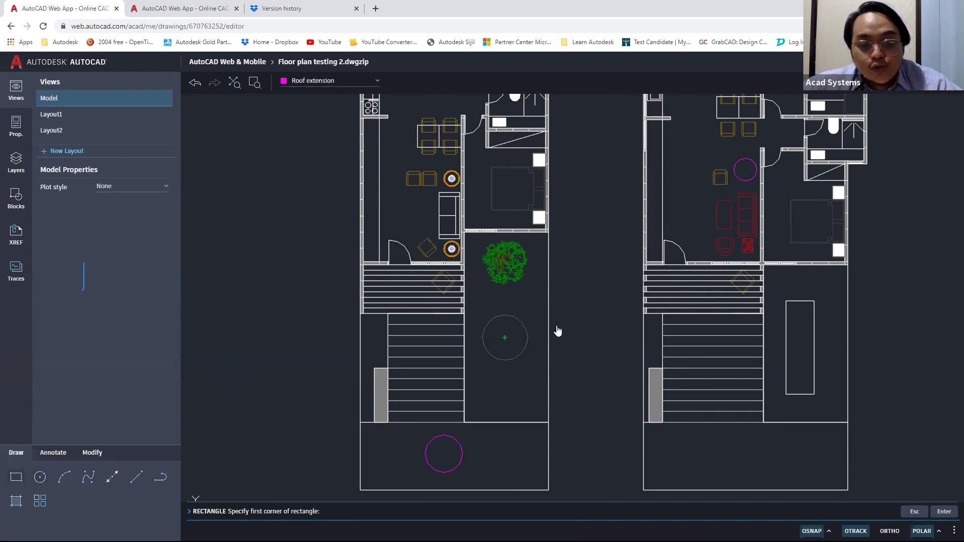
{"action": "middle_click_drag", "start_coordinate": [592, 396], "coordinate": [537, 462]}
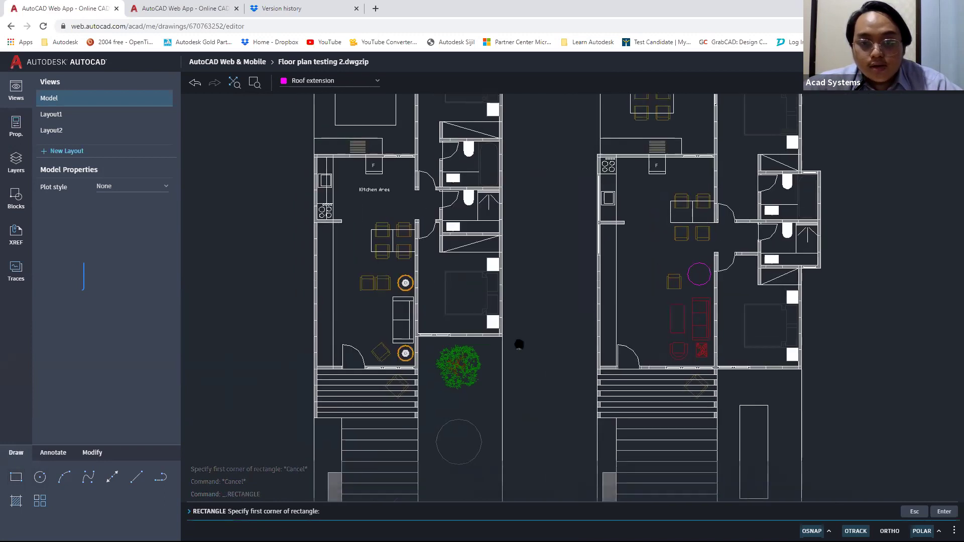
{"action": "scroll", "coordinate": [477, 270], "scroll_direction": "up", "scroll_amount": 5}
{"action": "middle_click_drag", "start_coordinate": [476, 270], "coordinate": [487, 216]}
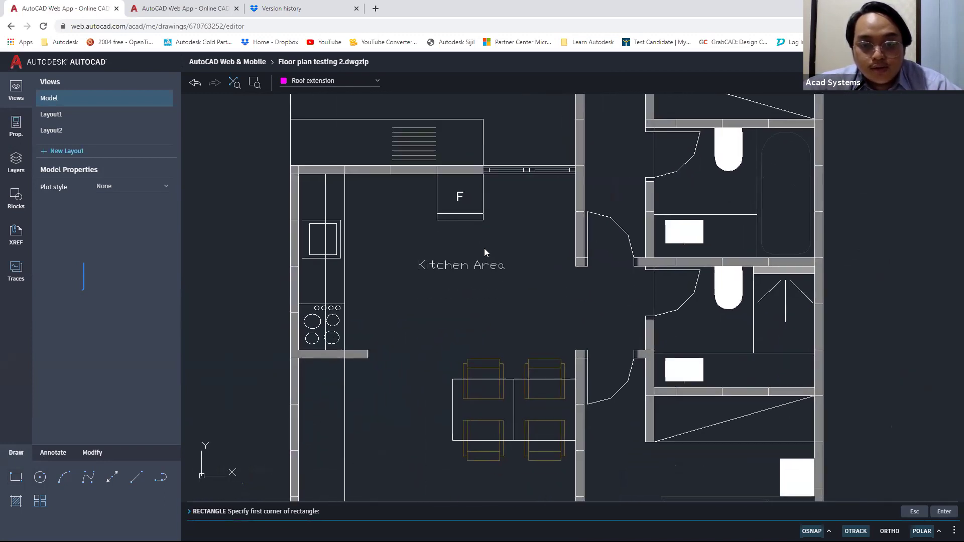
{"action": "left_click", "coordinate": [409, 243]}
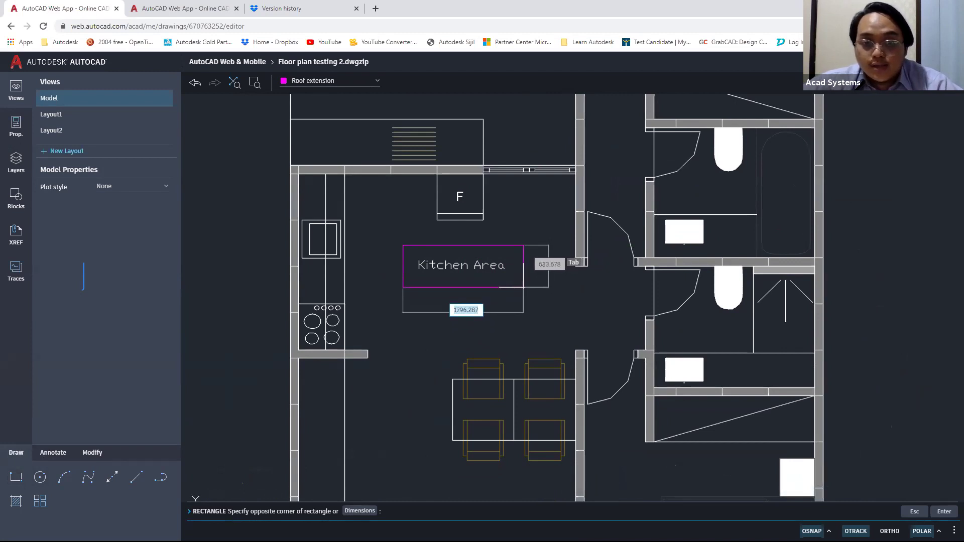
{"action": "type", "text": "1500"}
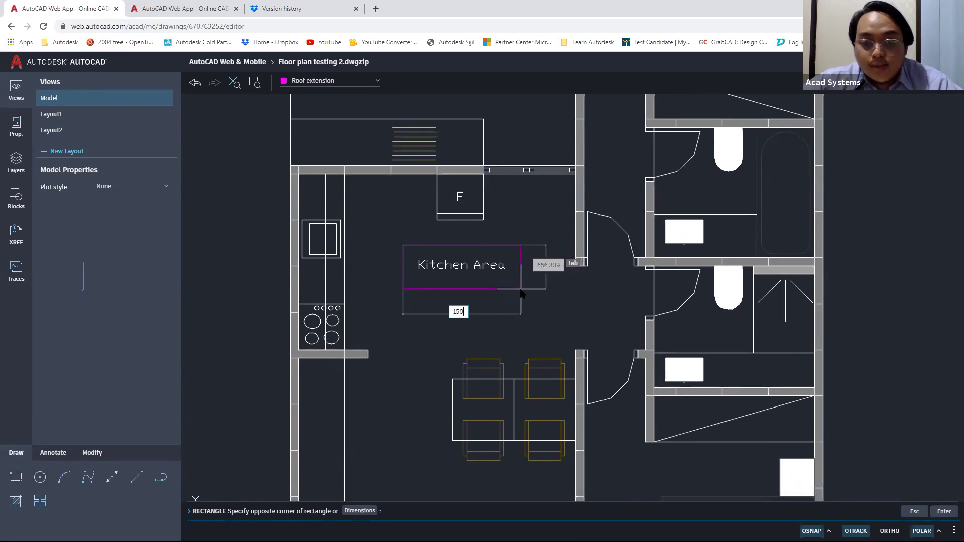
{"action": "key", "text": "Tab"}
{"action": "type", "text": "600"}
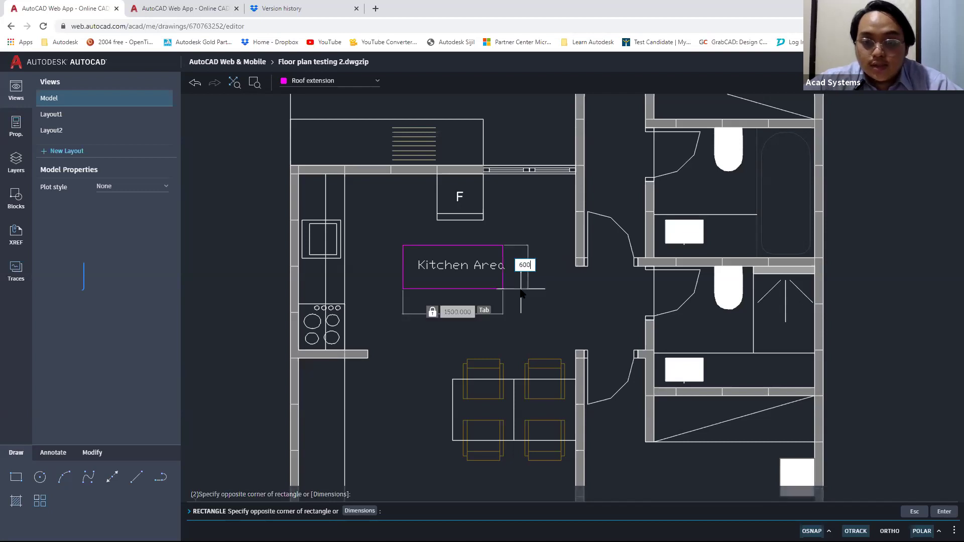
{"action": "key", "text": "Return"}
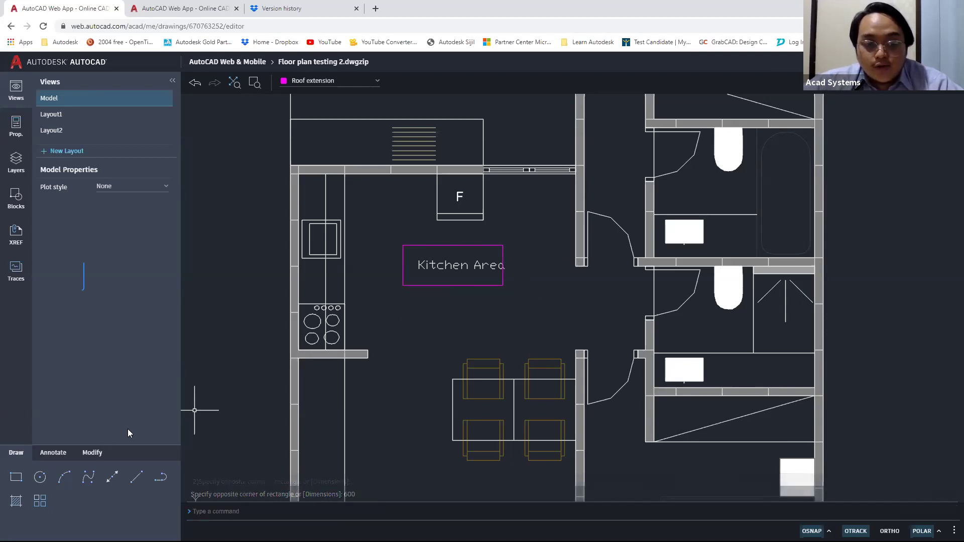
{"action": "left_click", "coordinate": [39, 477]}
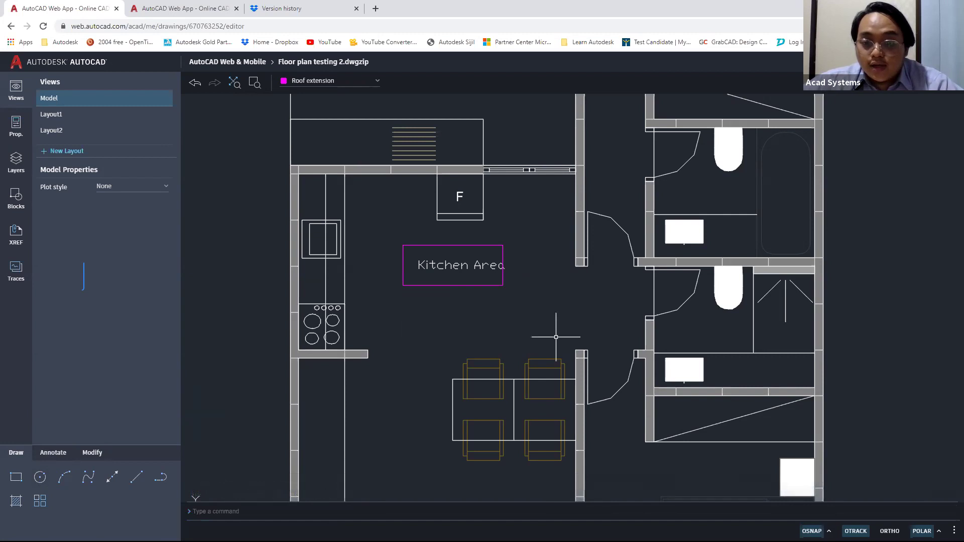
{"action": "scroll", "coordinate": [587, 330], "scroll_direction": "down", "scroll_amount": 4}
{"action": "mouse_move", "coordinate": [674, 312]}
{"action": "middle_mouse_down"}
{"action": "mouse_move", "coordinate": [606, 317]}
{"action": "mouse_move", "coordinate": [458, 295]}
{"action": "middle_mouse_up"}
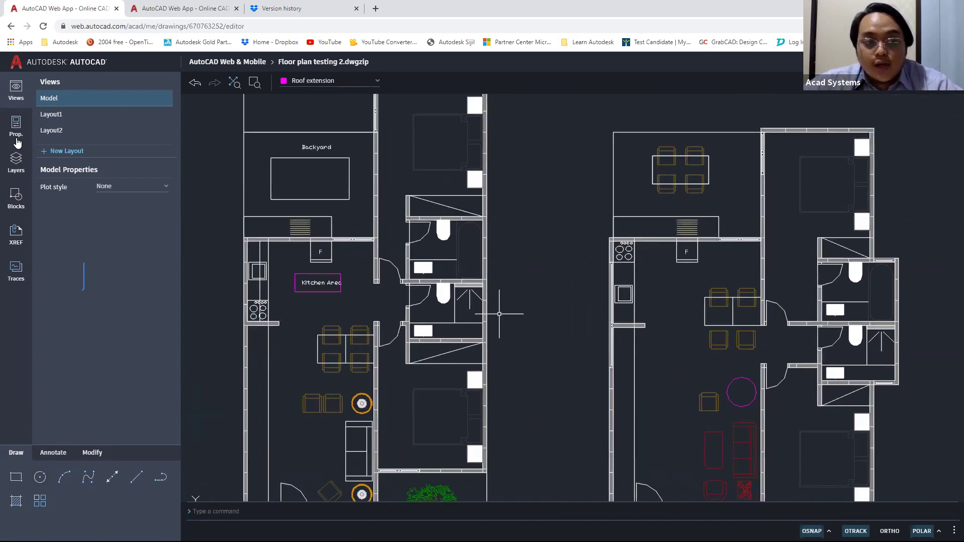
{"action": "key", "text": "alt+Tab"}
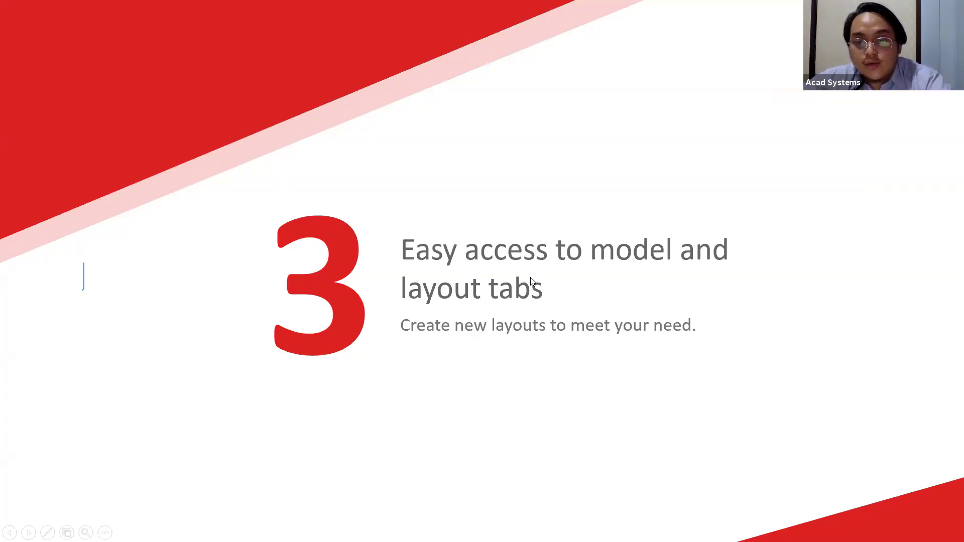
{"action": "left_click", "coordinate": [591, 264]}
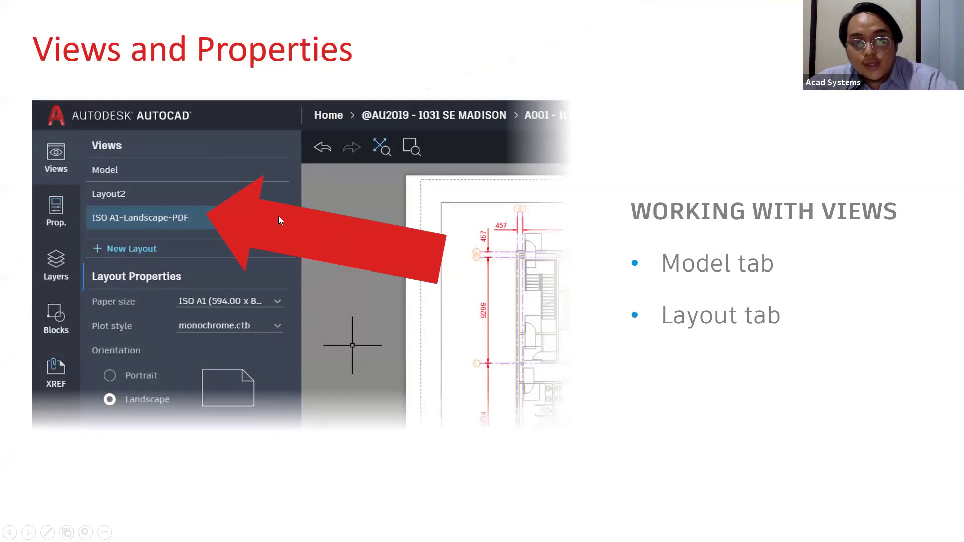
{"action": "left_click", "coordinate": [301, 216]}
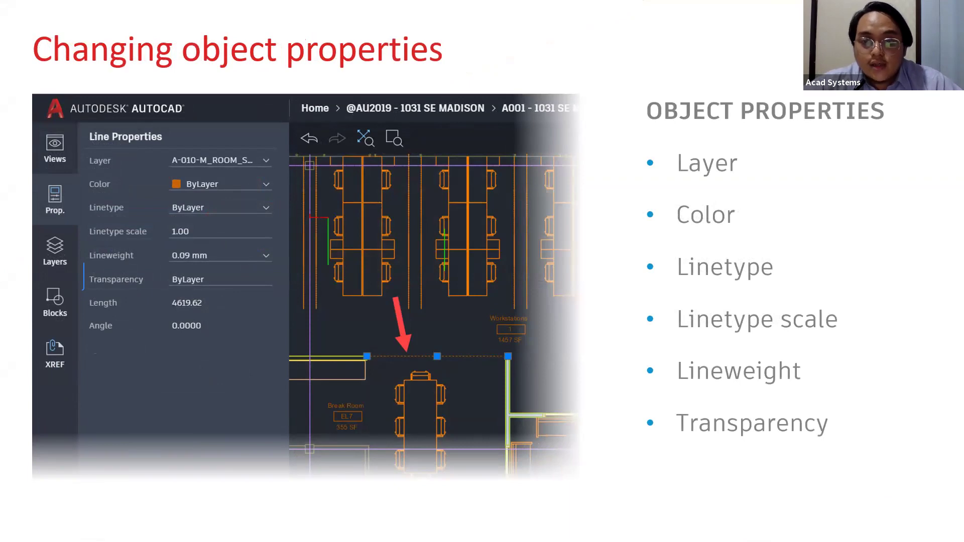
{"action": "key", "text": "Right"}
{"action": "key", "text": "alt+Tab"}
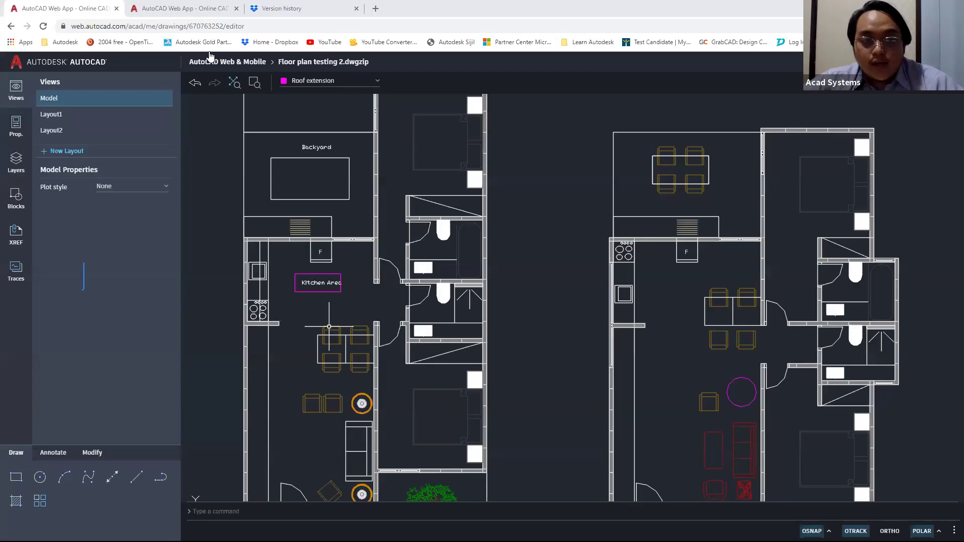
- Check the loading progress of Floor plan.dwg in the second AutoCAD Web App browser tab and return to Floor plan testing 2.dwgzip
{"action": "key", "text": "ctrl+Tab"}
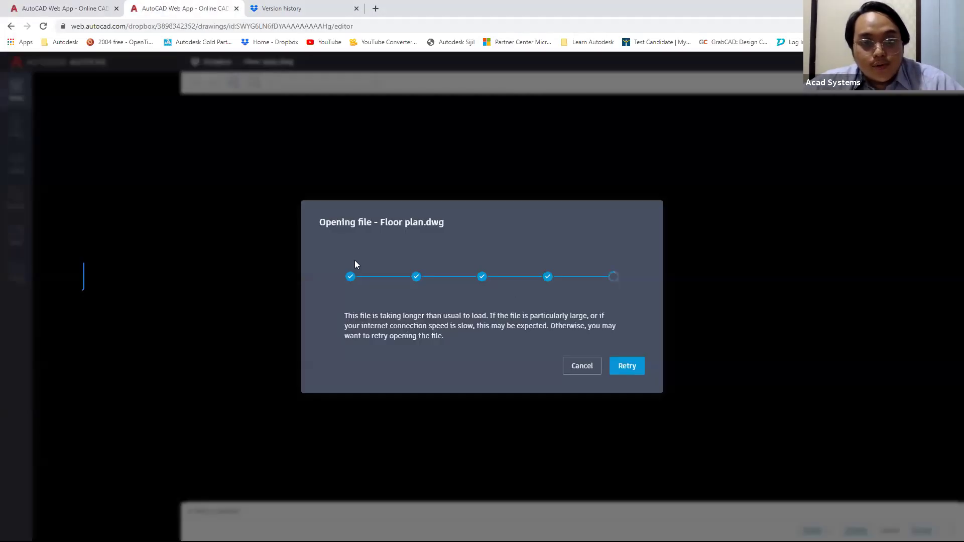
{"action": "left_click", "coordinate": [82, 6]}
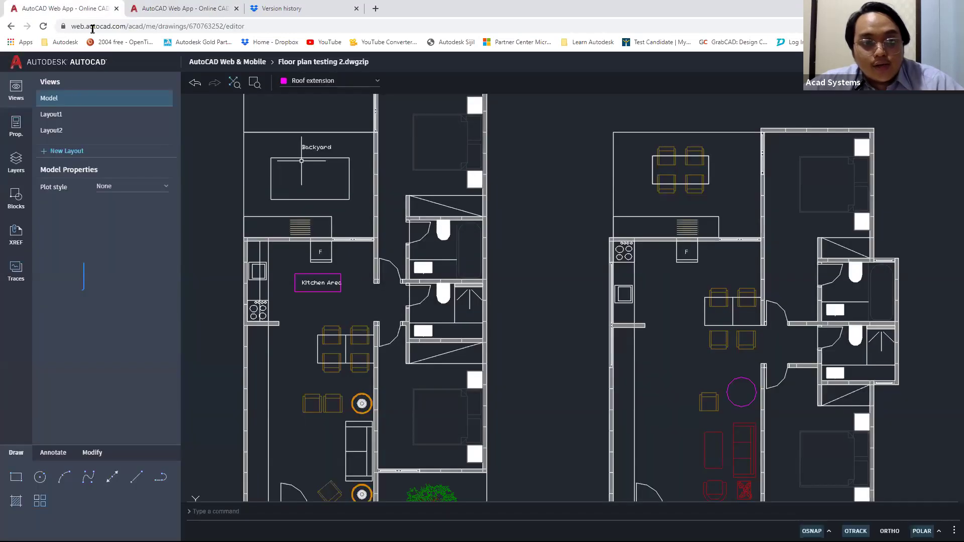
- Display Layout1 and add a new layout to the drawing
{"action": "scroll", "coordinate": [552, 176], "scroll_direction": "down", "scroll_amount": 4}
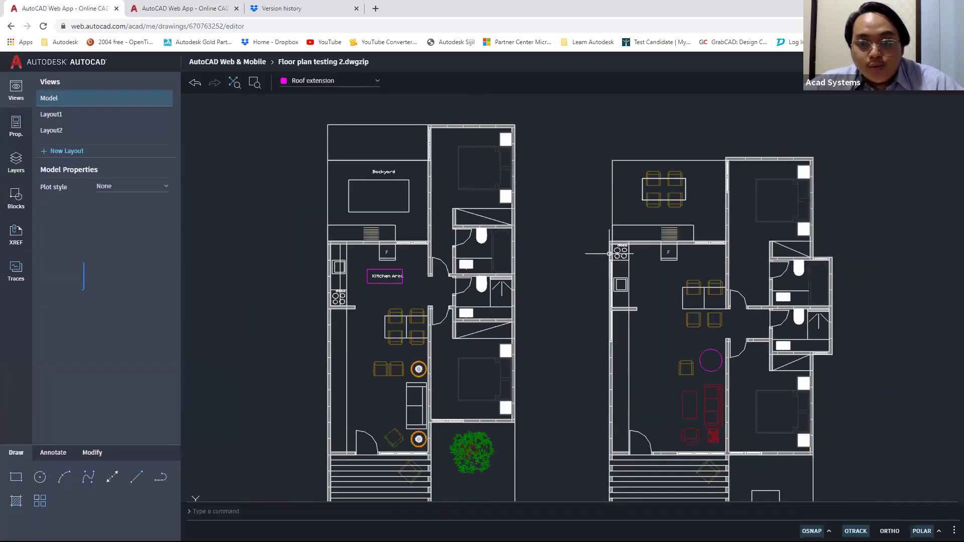
{"action": "middle_click_drag", "start_coordinate": [538, 179], "coordinate": [522, 190]}
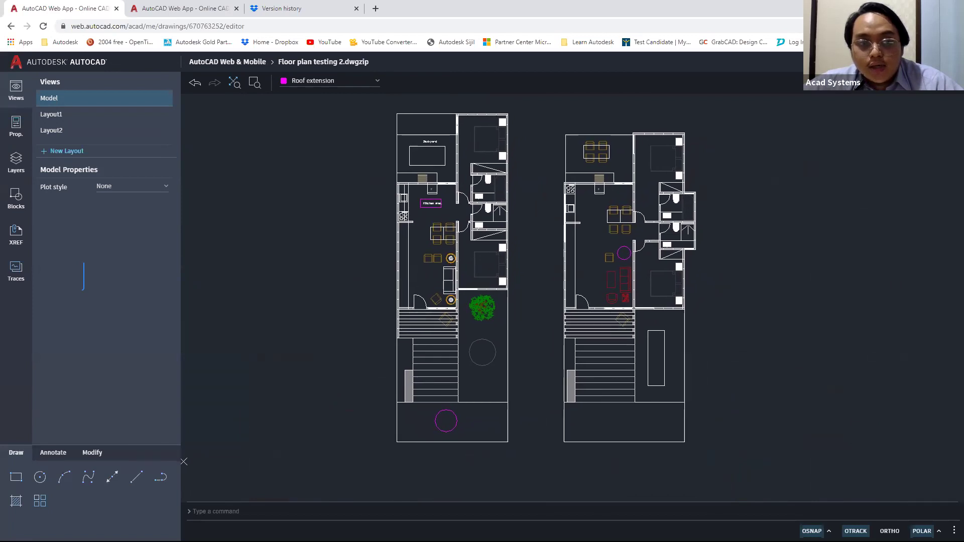
{"action": "left_click", "coordinate": [55, 115]}
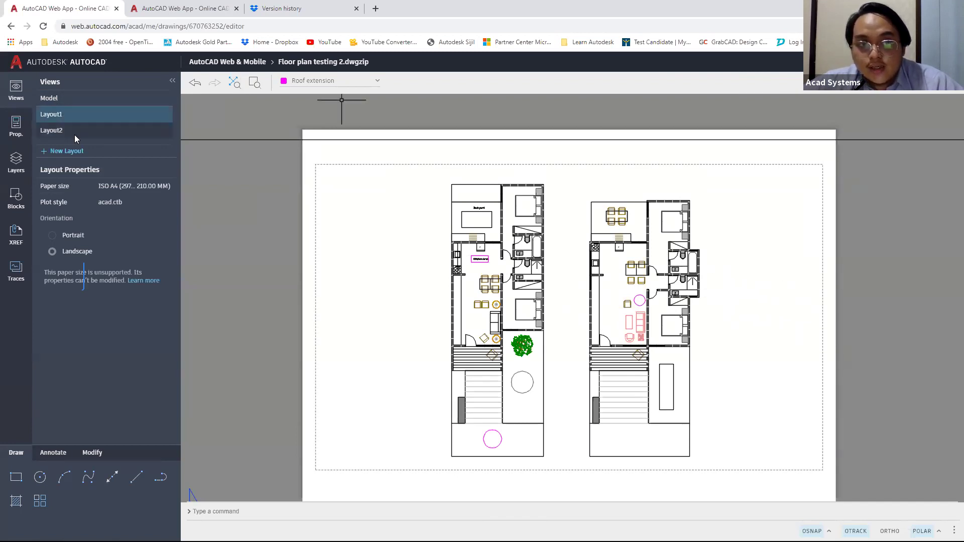
{"action": "left_click", "coordinate": [54, 154]}
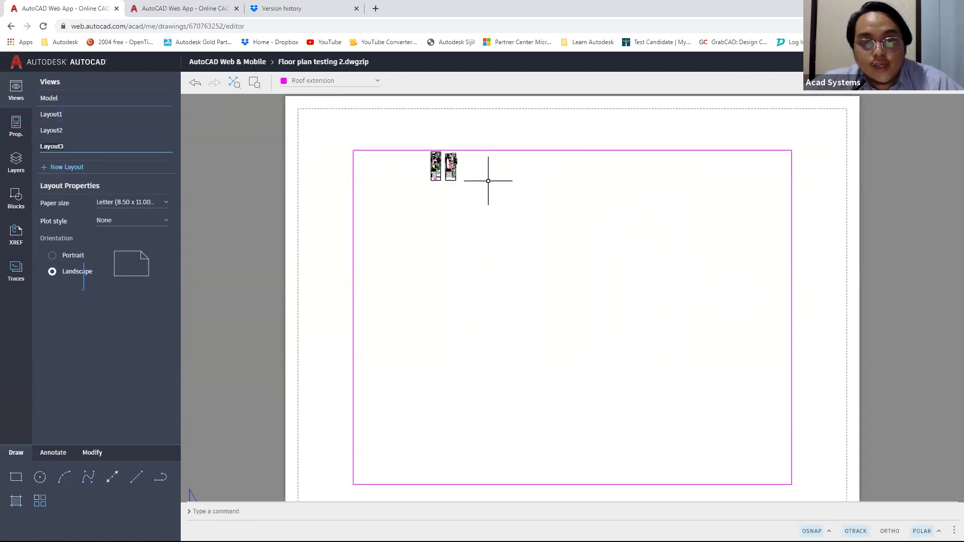
- Make 0_Caneta_No__72 the current layer and save the drawing
{"action": "left_click", "coordinate": [353, 84]}
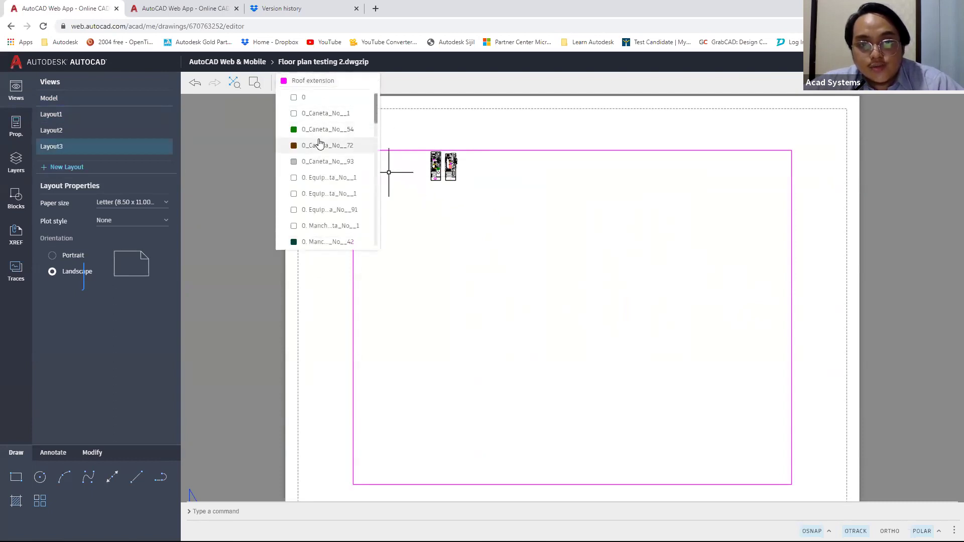
{"action": "left_click", "coordinate": [386, 162]}
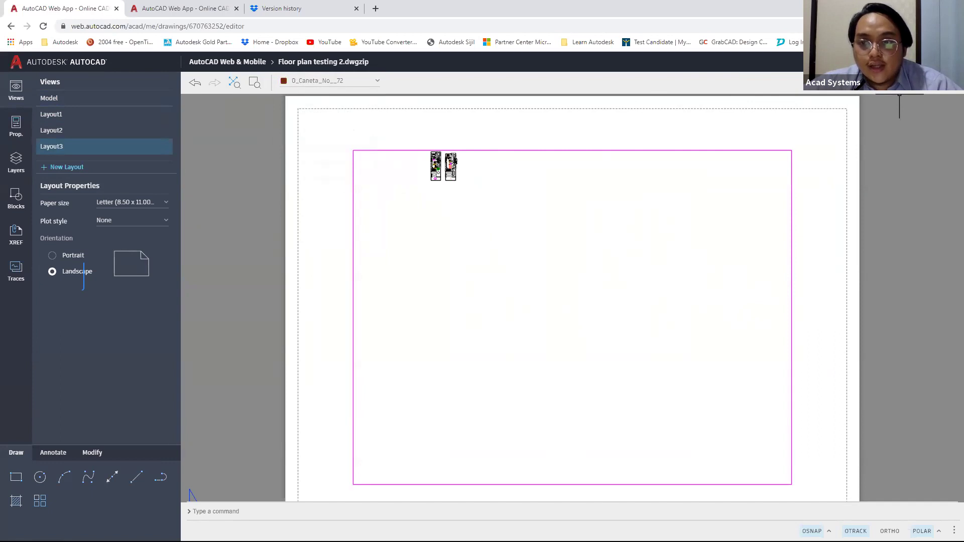
{"action": "key", "text": "ctrl+s"}
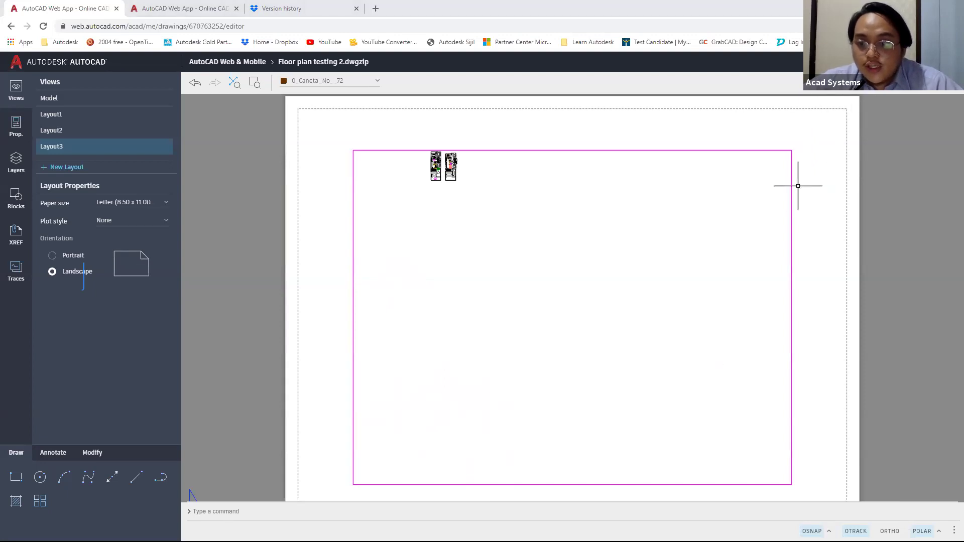
{"action": "left_click", "coordinate": [797, 161]}
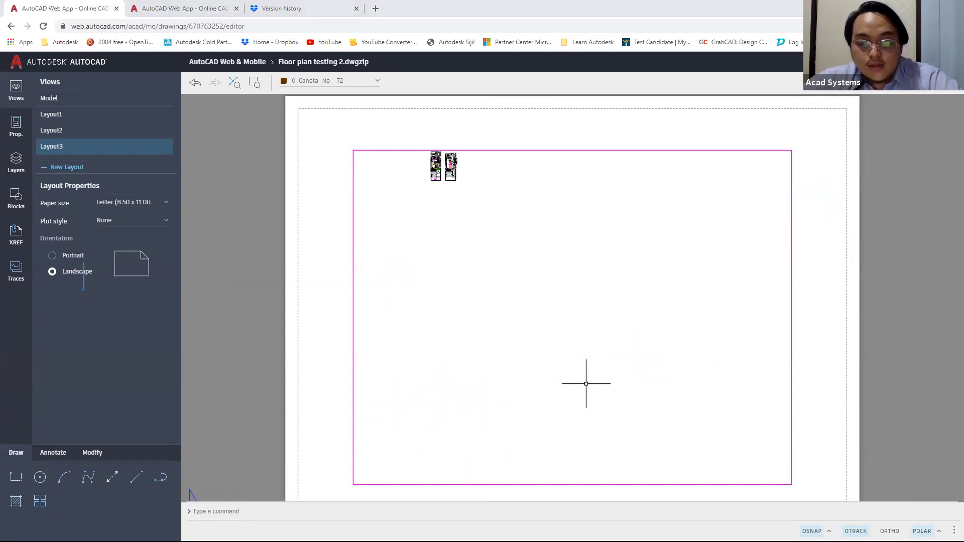
- Switch to desktop AutoCAD 2021 and close the open Floor plan testing 2 drawing
{"action": "key", "text": "super"}
{"action": "left_click", "coordinate": [585, 534]}
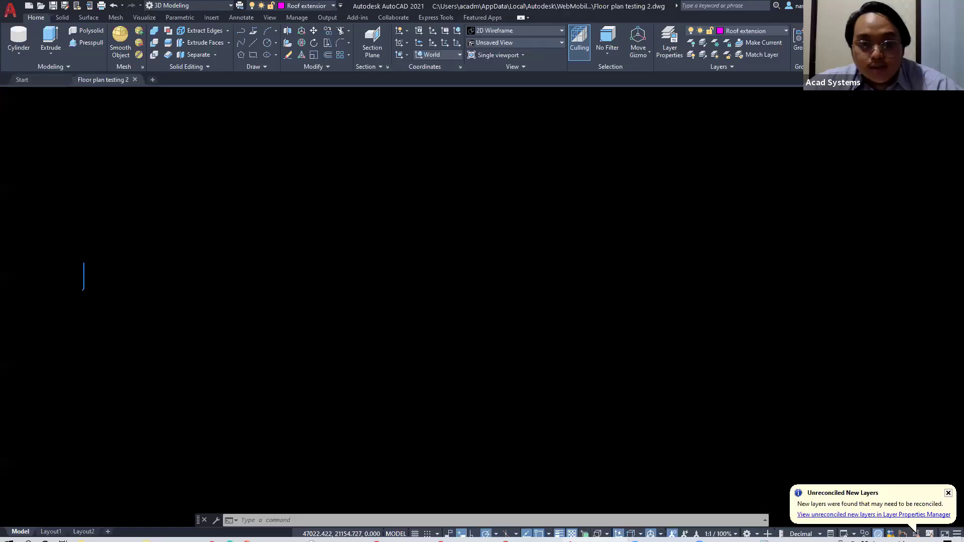
{"action": "left_click", "coordinate": [135, 79]}
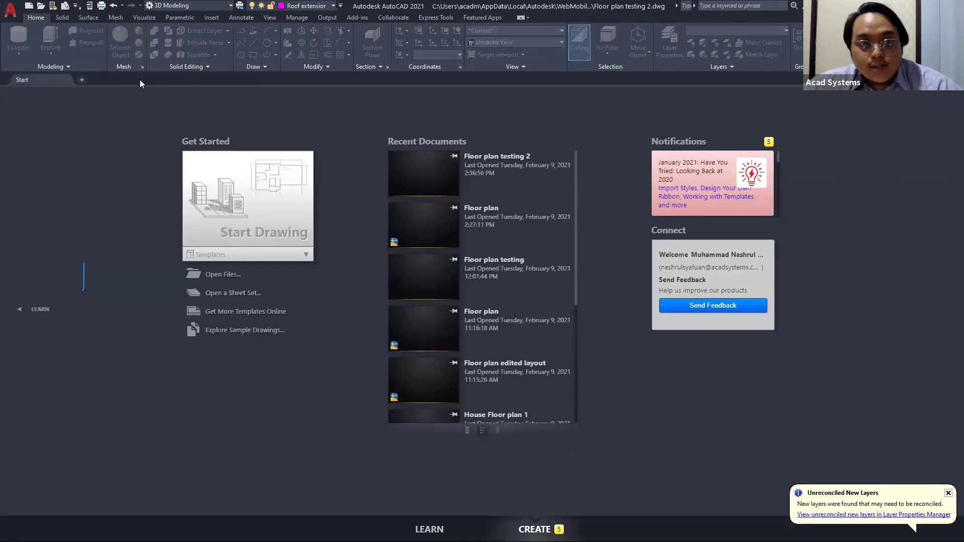
- Open Floor plan testing 2.dwgzip from AutoCAD Web & Mobile, dismissing the locked references notice and continuing past the foreign DWG warning
{"action": "left_click", "coordinate": [52, 6]}
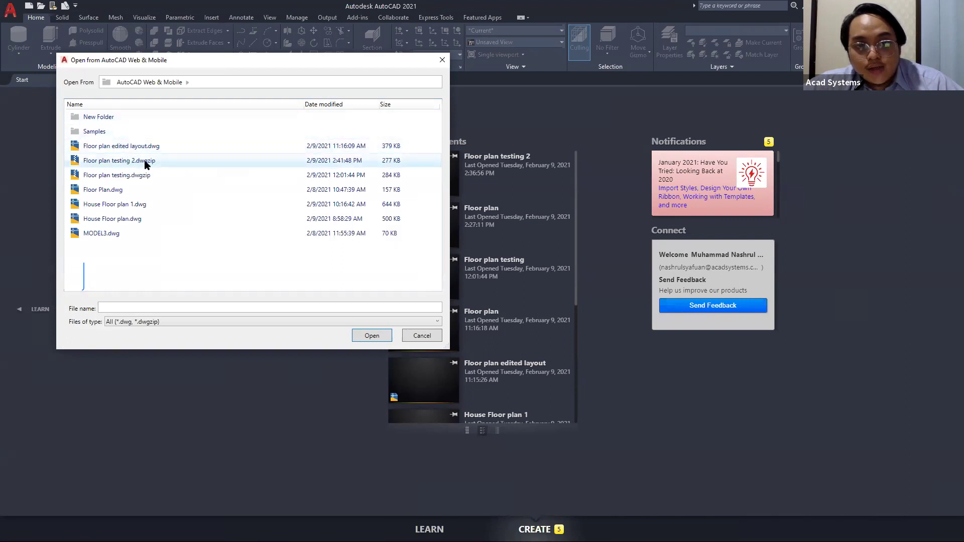
{"action": "left_click", "coordinate": [354, 161]}
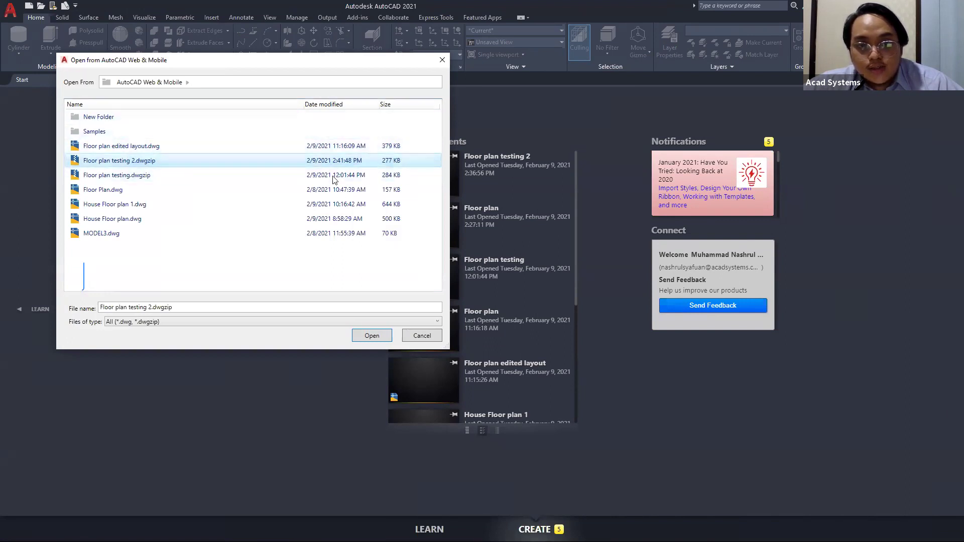
{"action": "left_click", "coordinate": [372, 335]}
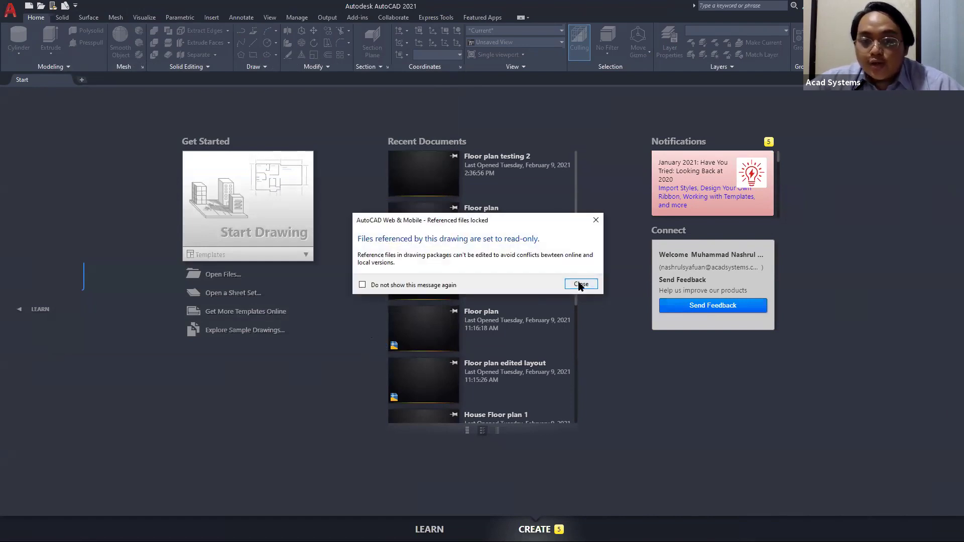
{"action": "left_click", "coordinate": [580, 284]}
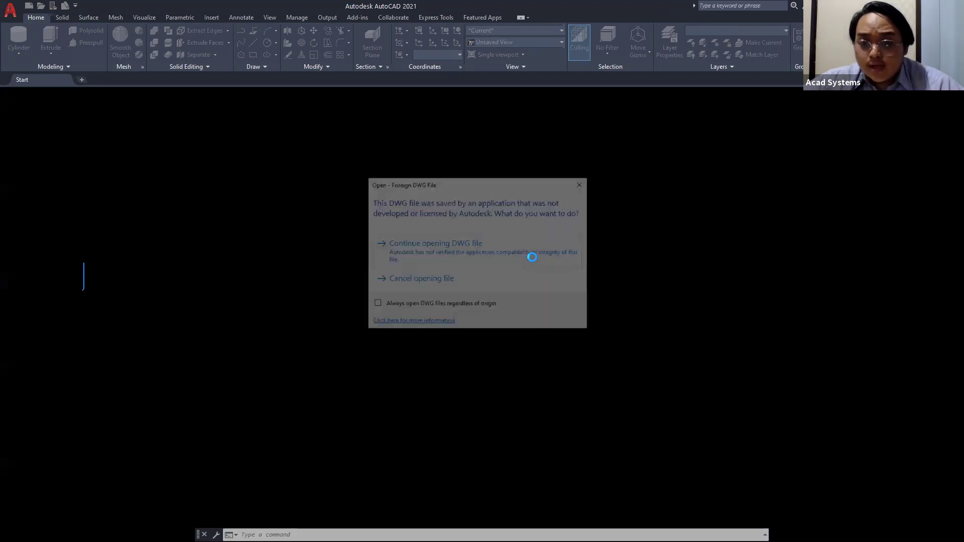
{"action": "left_click", "coordinate": [471, 249]}
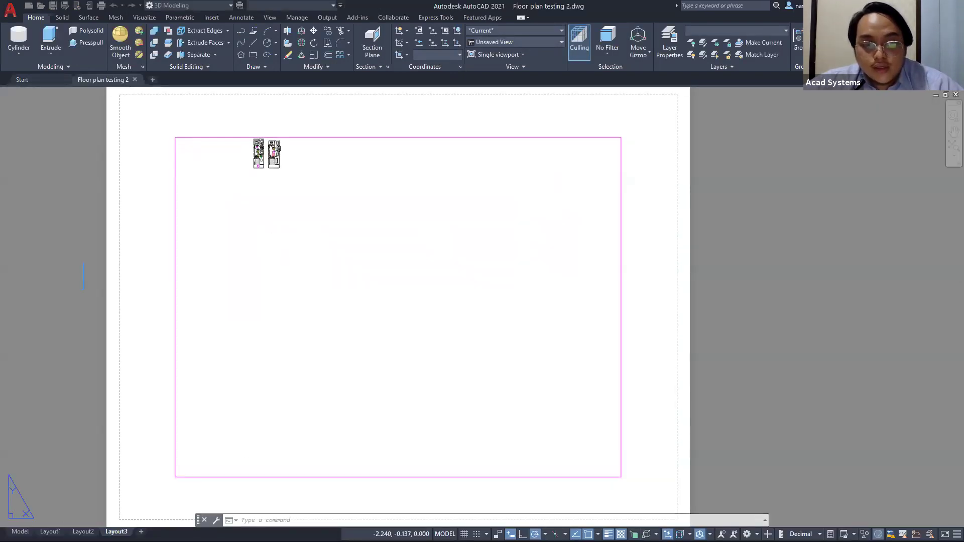
- Display the model space and examine the rectangle around the Kitchen Area label
{"action": "left_click", "coordinate": [20, 531]}
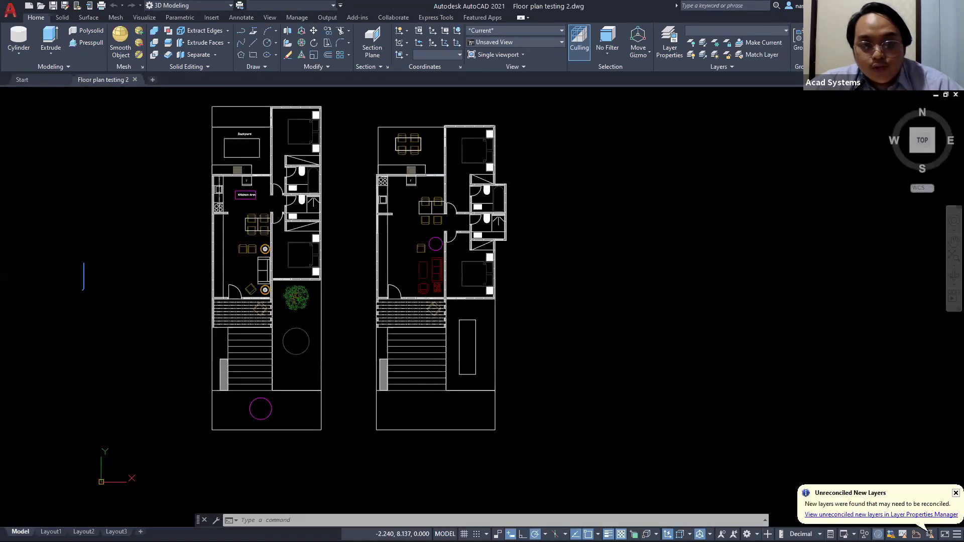
{"action": "scroll", "coordinate": [266, 205], "scroll_direction": "up", "scroll_amount": 2}
{"action": "middle_click_drag", "start_coordinate": [312, 190], "coordinate": [449, 324]}
{"action": "scroll", "coordinate": [448, 324], "scroll_direction": "down", "scroll_amount": 2}
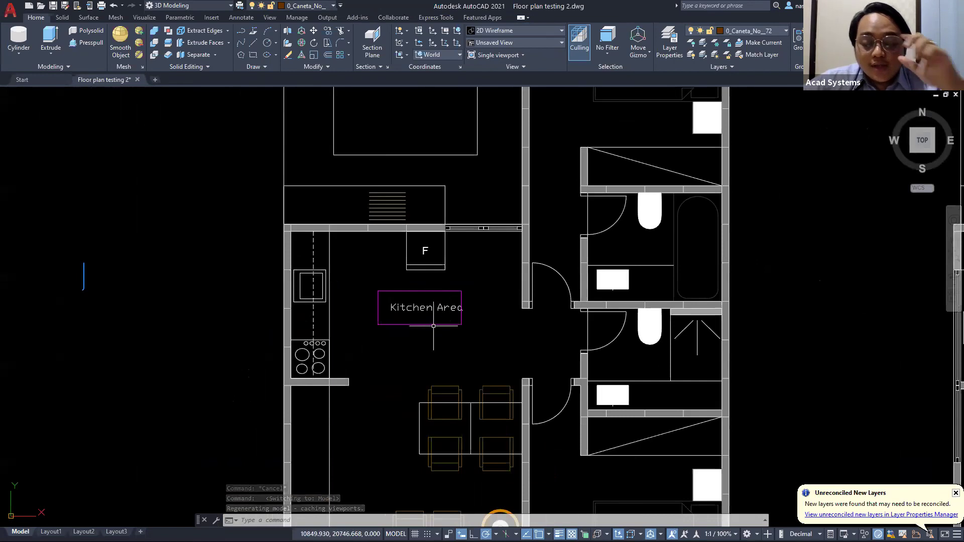
{"action": "scroll", "coordinate": [452, 337], "scroll_direction": "down", "scroll_amount": 2}
{"action": "middle_click_drag", "start_coordinate": [448, 341], "coordinate": [354, 335]}
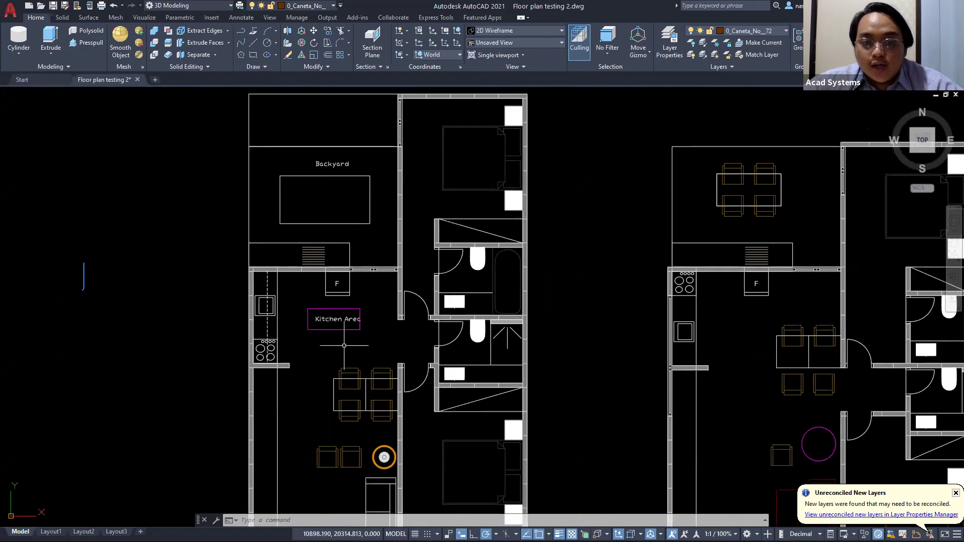
- In Layout3, modify the extend page setup so its plot area is a window closely framing both floor plans
{"action": "scroll", "coordinate": [342, 347], "scroll_direction": "down", "scroll_amount": 2}
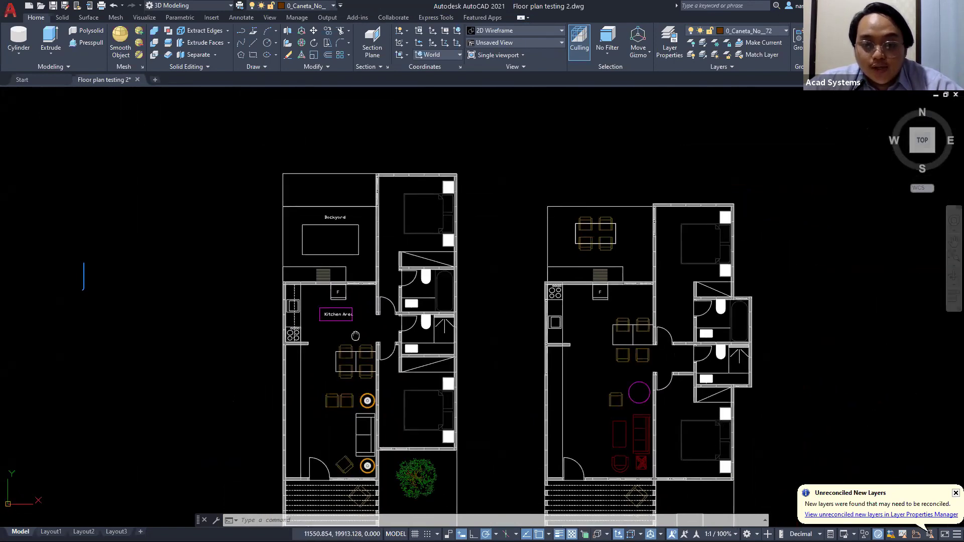
{"action": "middle_click_drag", "start_coordinate": [342, 347], "coordinate": [327, 301]}
{"action": "left_click", "coordinate": [117, 532]}
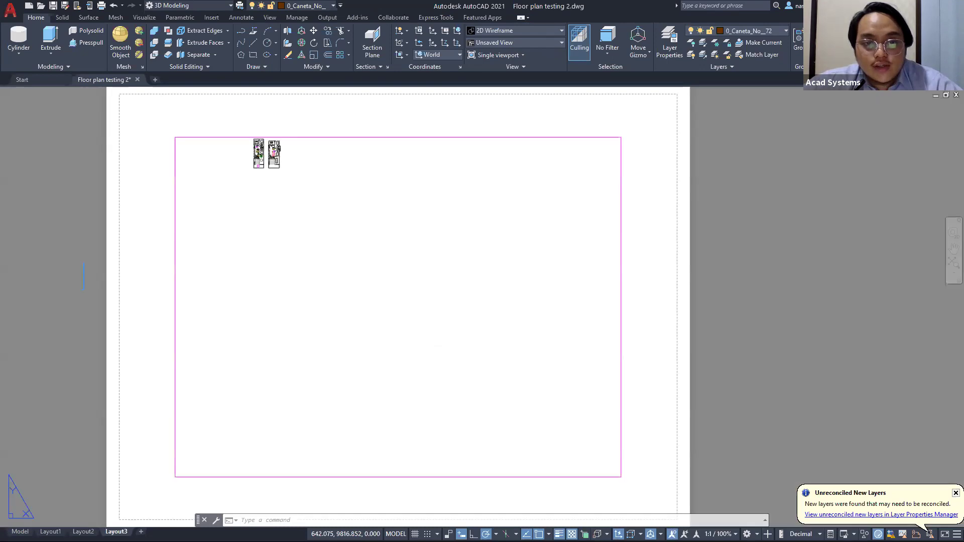
{"action": "right_click", "coordinate": [117, 532]}
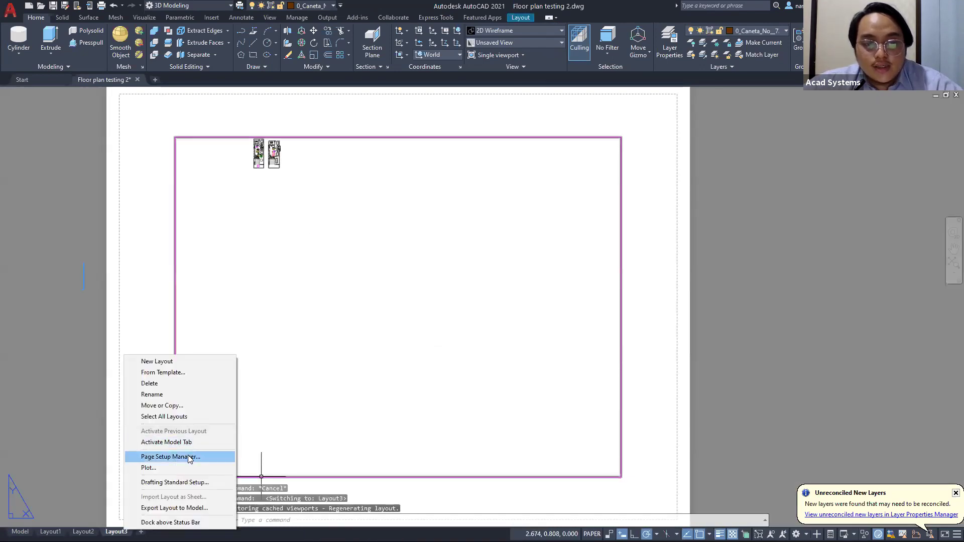
{"action": "left_click", "coordinate": [193, 457]}
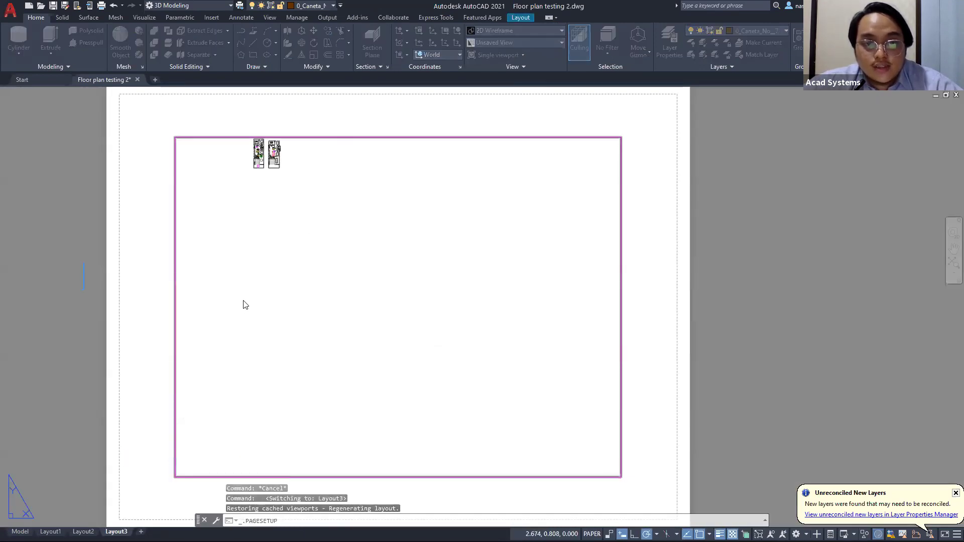
{"action": "left_click", "coordinate": [407, 249]}
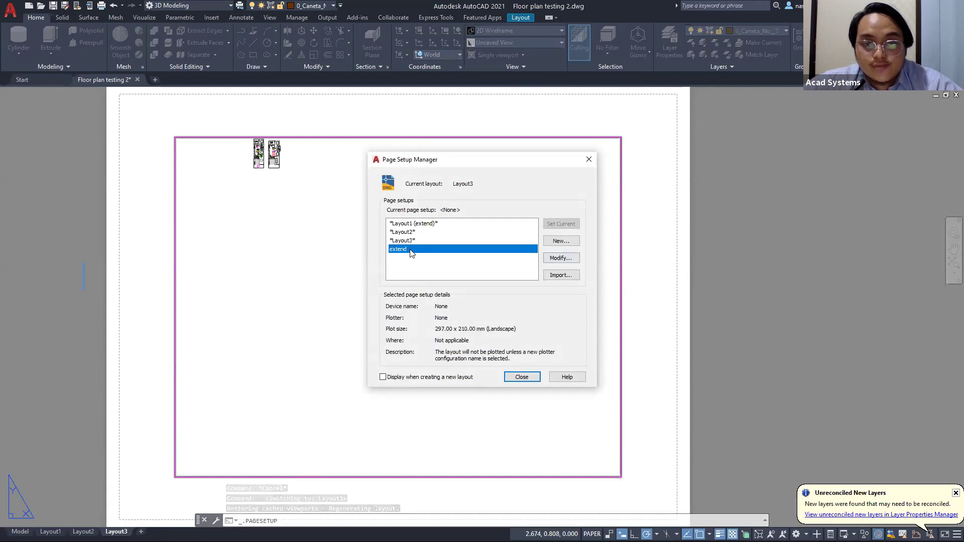
{"action": "left_click", "coordinate": [567, 261]}
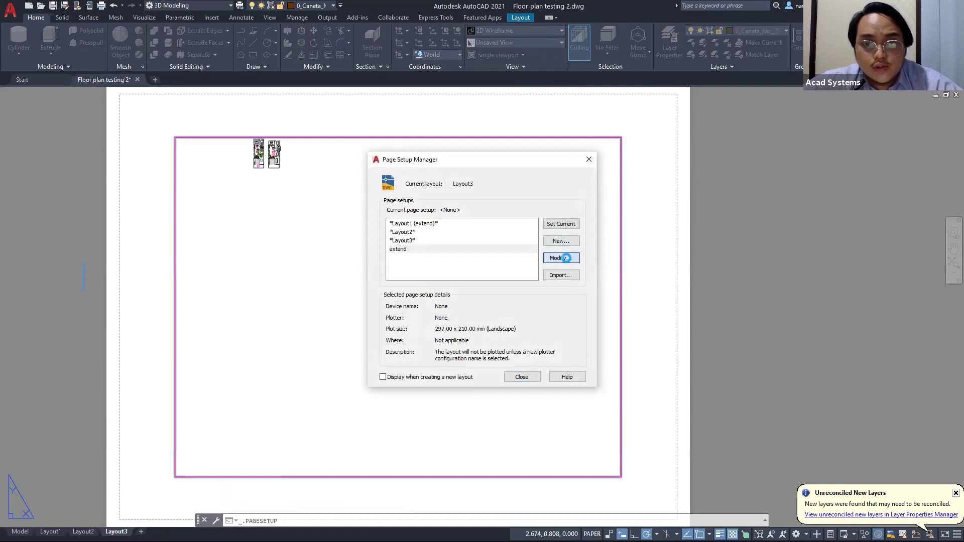
{"action": "left_click", "coordinate": [405, 327]}
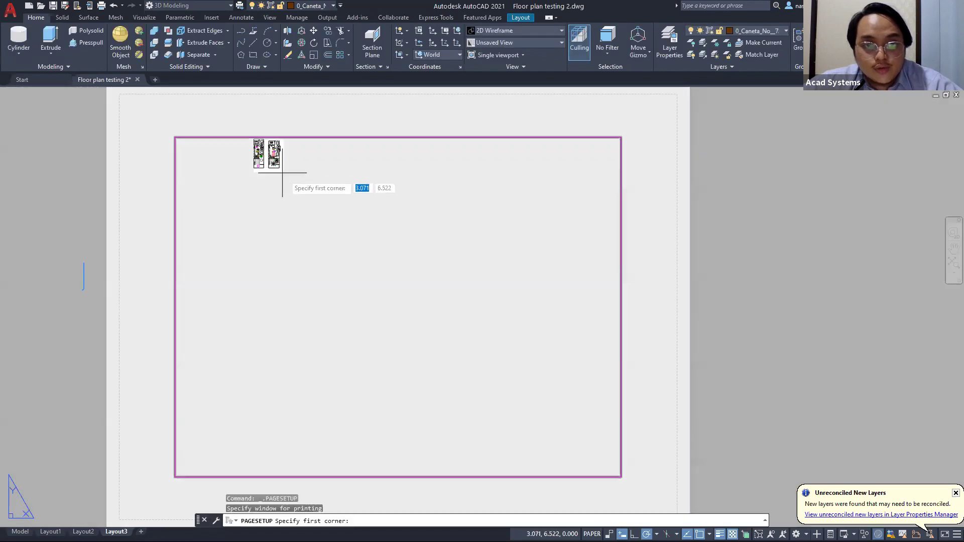
{"action": "left_click", "coordinate": [286, 174]}
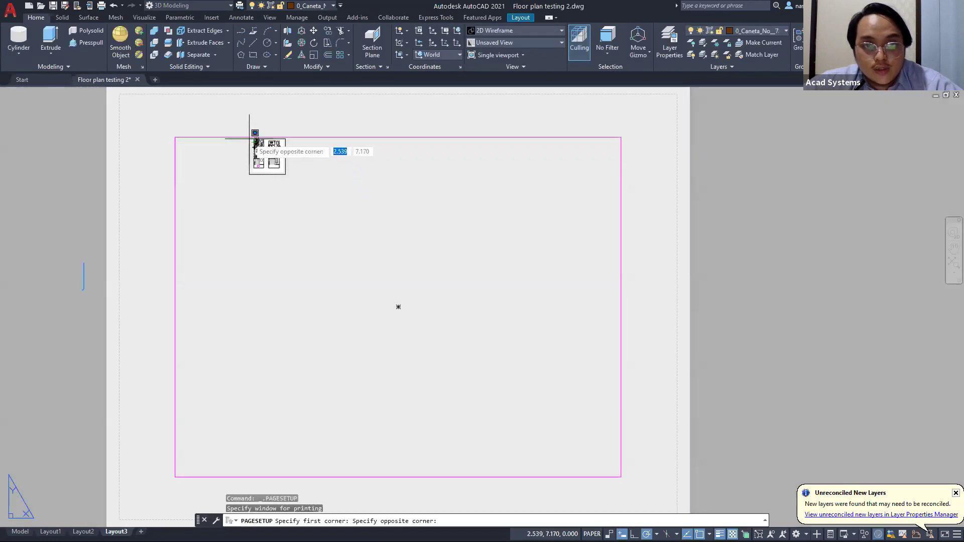
{"action": "left_click", "coordinate": [251, 138]}
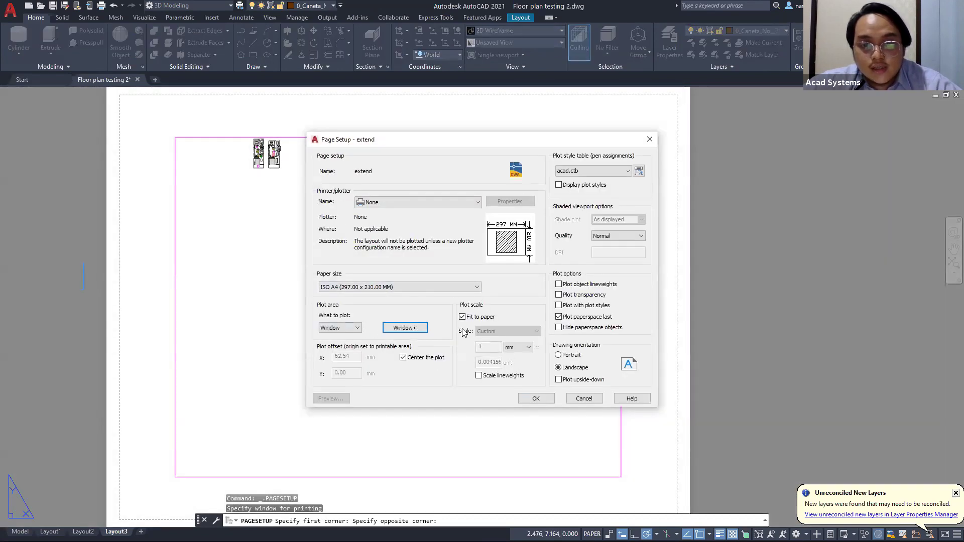
- Save the modified extend page setup and apply it to Layout3
{"action": "left_click", "coordinate": [537, 398]}
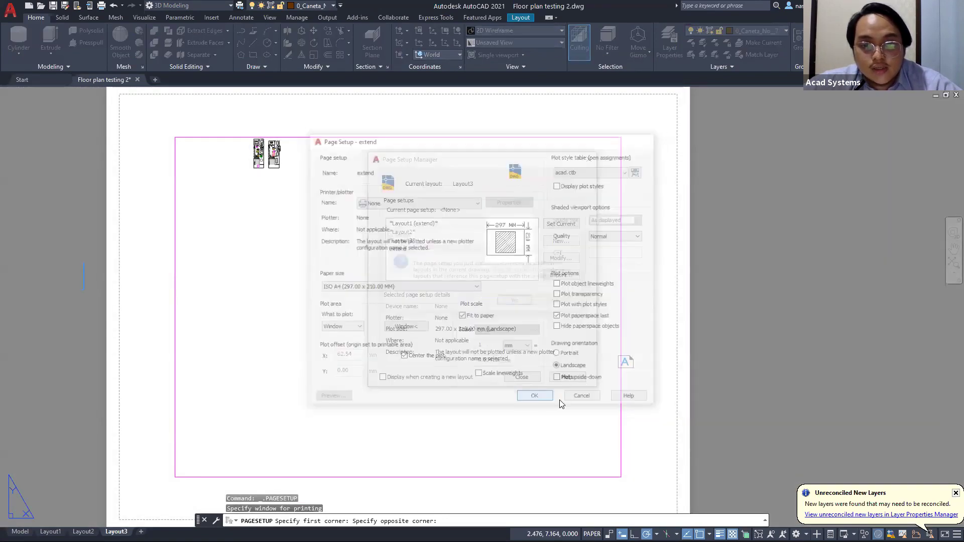
{"action": "left_click", "coordinate": [511, 300]}
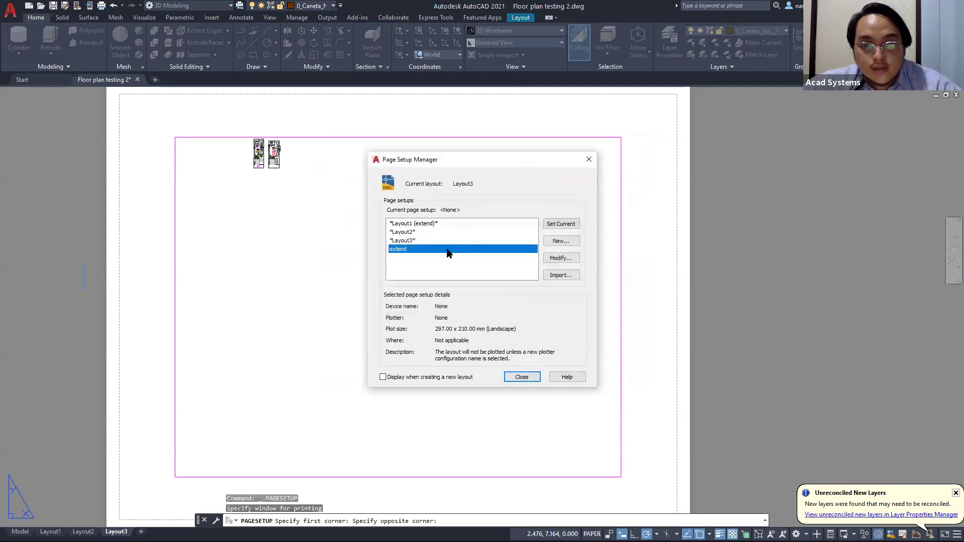
{"action": "double_click", "coordinate": [442, 250]}
{"action": "left_click", "coordinate": [522, 377]}
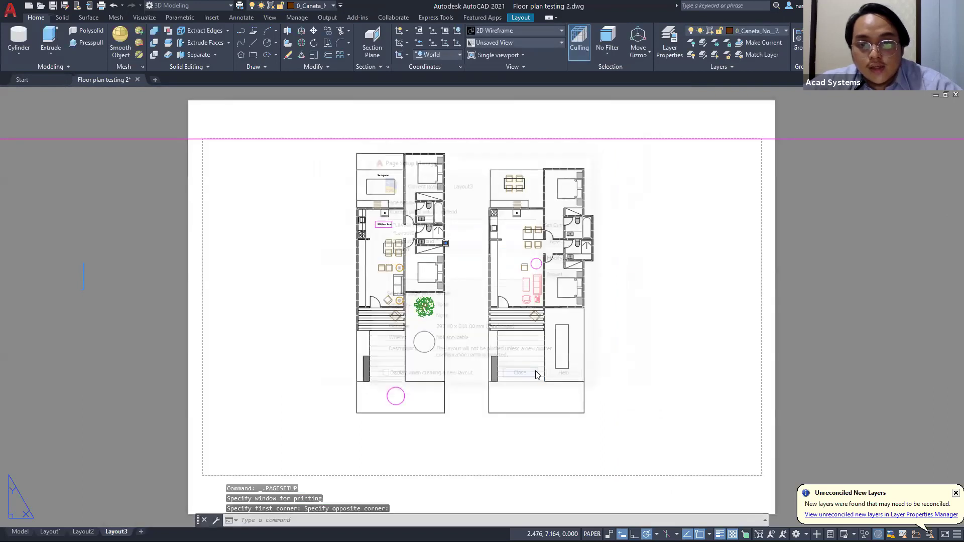
- Save the drawing with its referenced files to AutoCAD Web & Mobile, replacing the existing Floor plan testing 2.dwgzip
{"action": "left_click", "coordinate": [90, 7]}
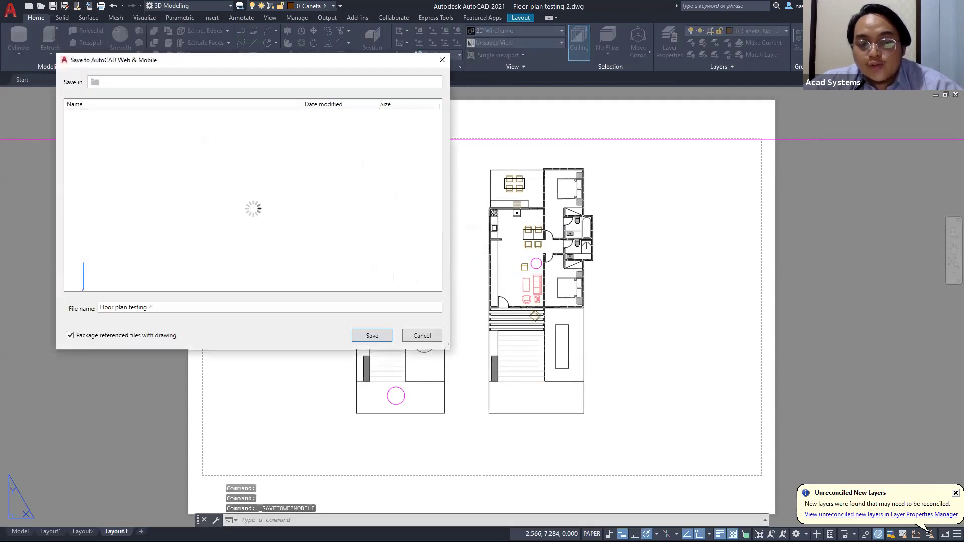
{"action": "left_click", "coordinate": [381, 336]}
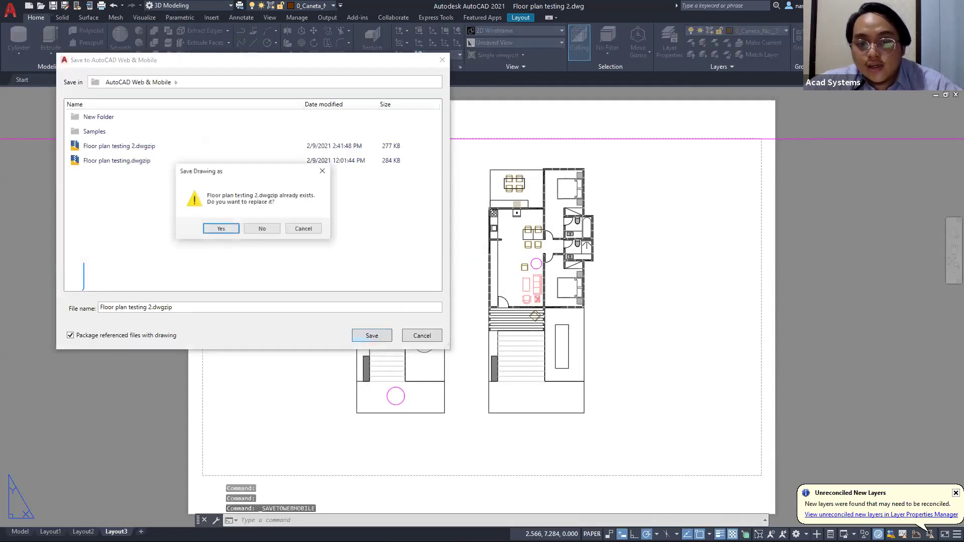
{"action": "left_click", "coordinate": [221, 229]}
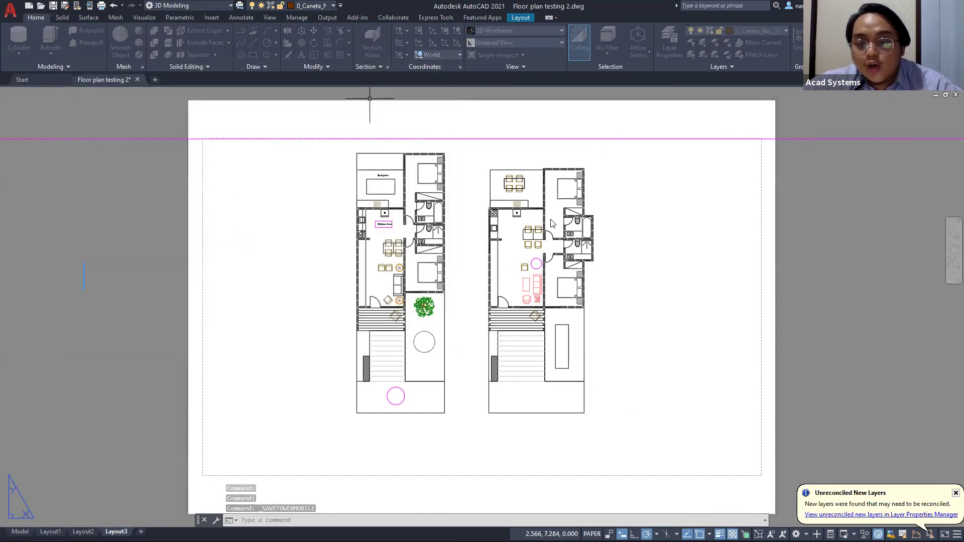
{"action": "key", "text": "Escape"}
{"action": "key", "text": "Escape"}
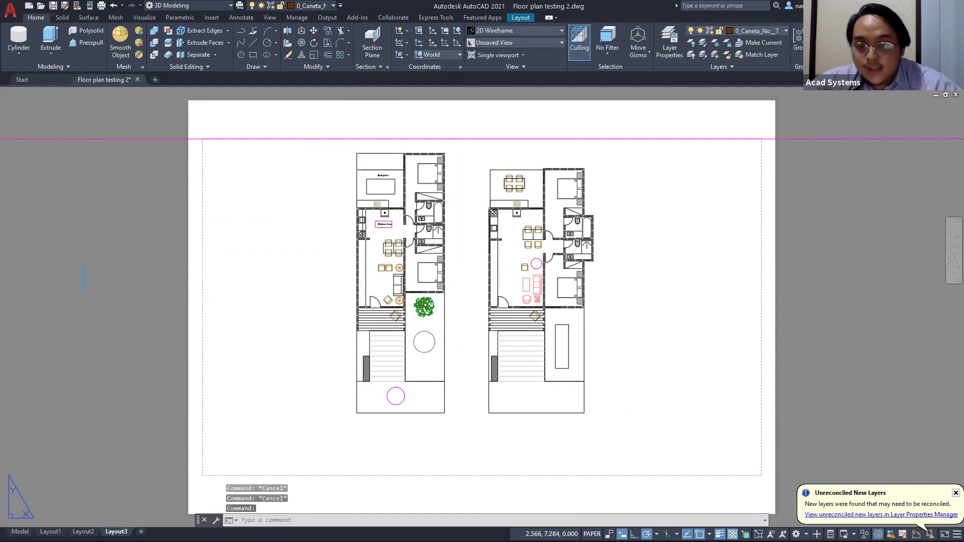
- Switch to the AutoCAD Web App and return from the open drawing to the file list, discarding its unsaved changes
{"action": "key", "text": "alt+Tab"}
{"action": "key", "text": "alt+Tab"}
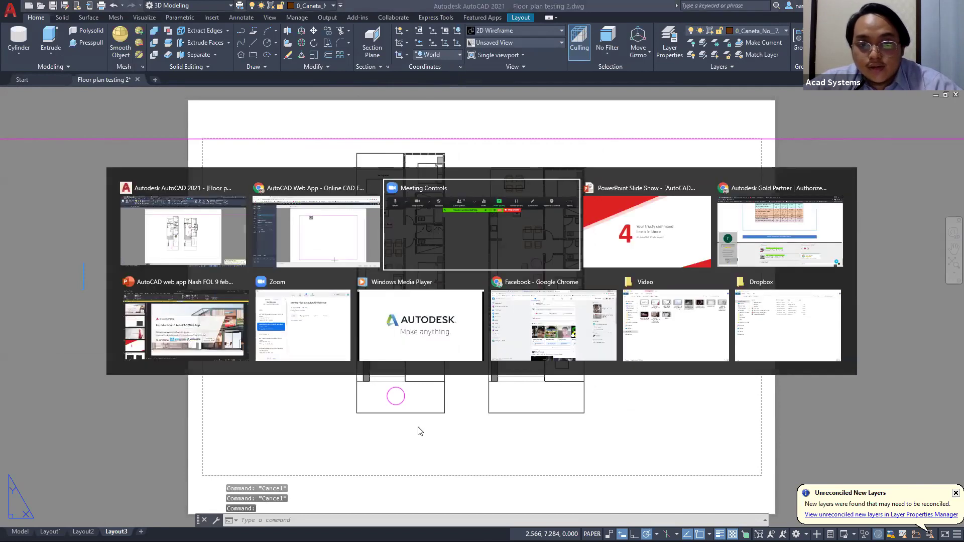
{"action": "key", "text": "shift+alt+Tab"}
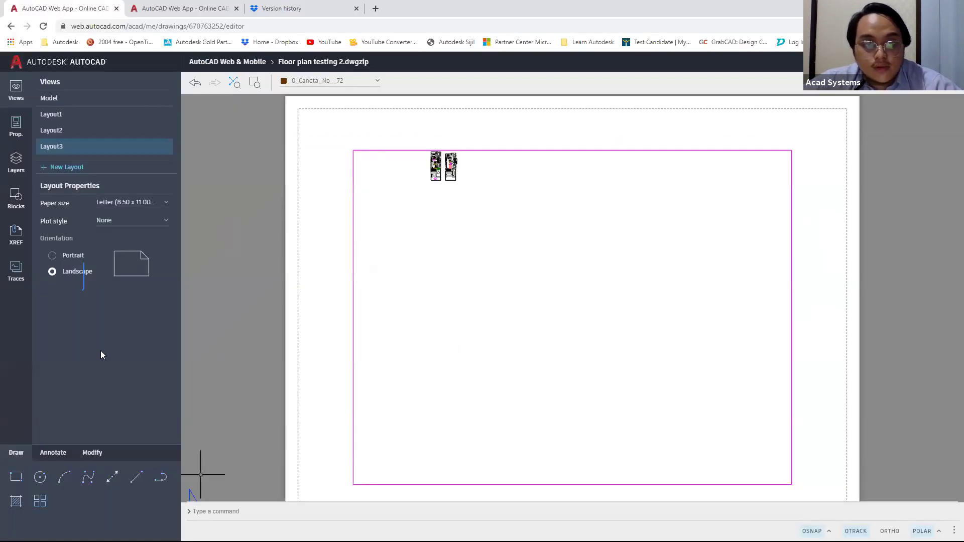
{"action": "left_click", "coordinate": [20, 130]}
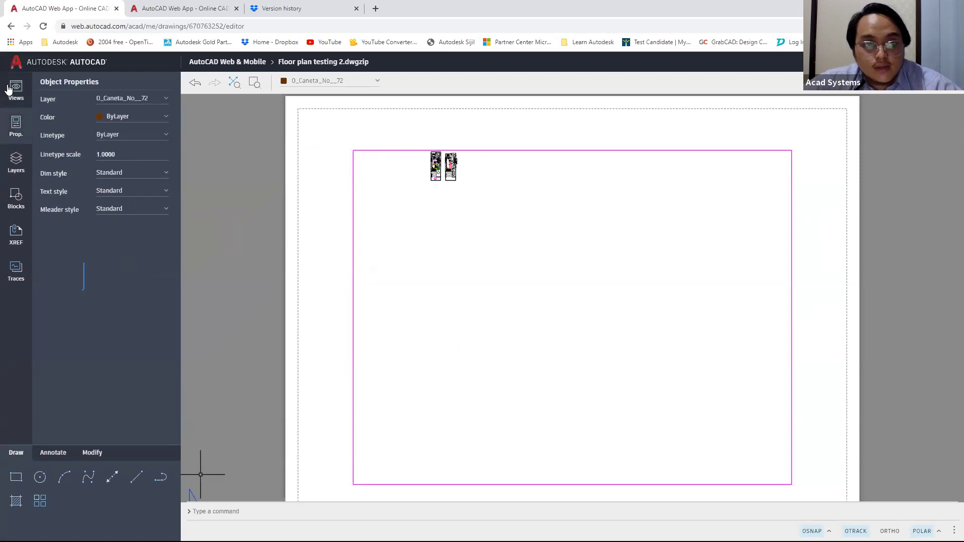
{"action": "left_click", "coordinate": [14, 91]}
{"action": "left_click", "coordinate": [57, 102]}
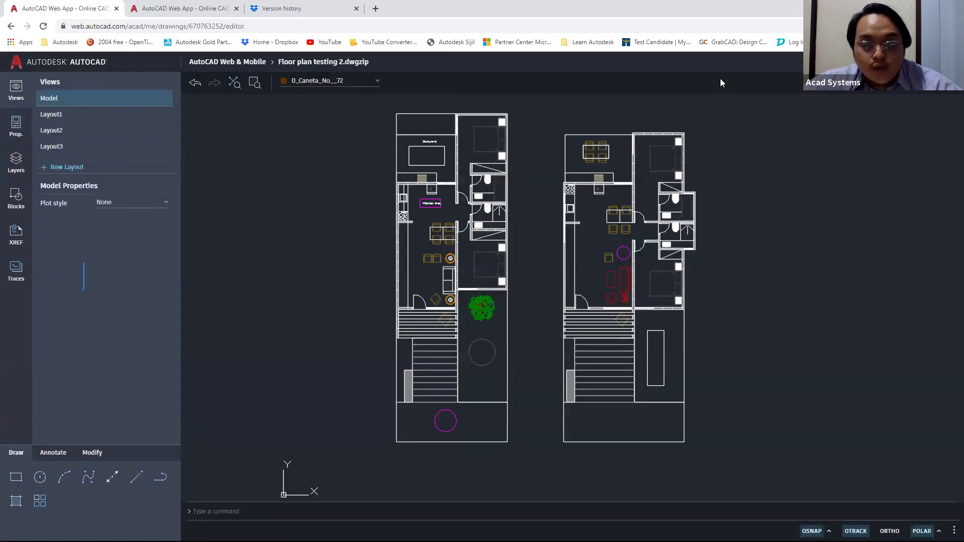
{"action": "left_click", "coordinate": [237, 62]}
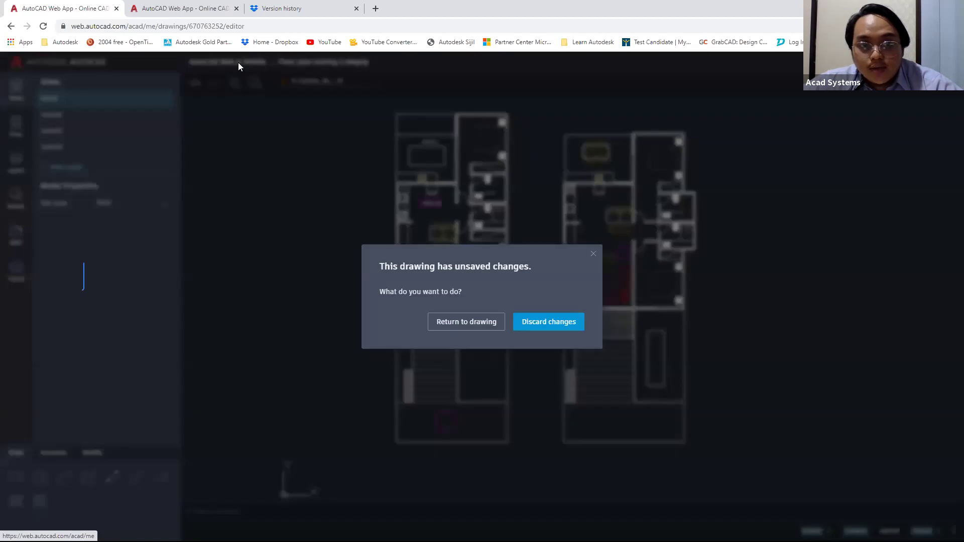
{"action": "left_click", "coordinate": [530, 326]}
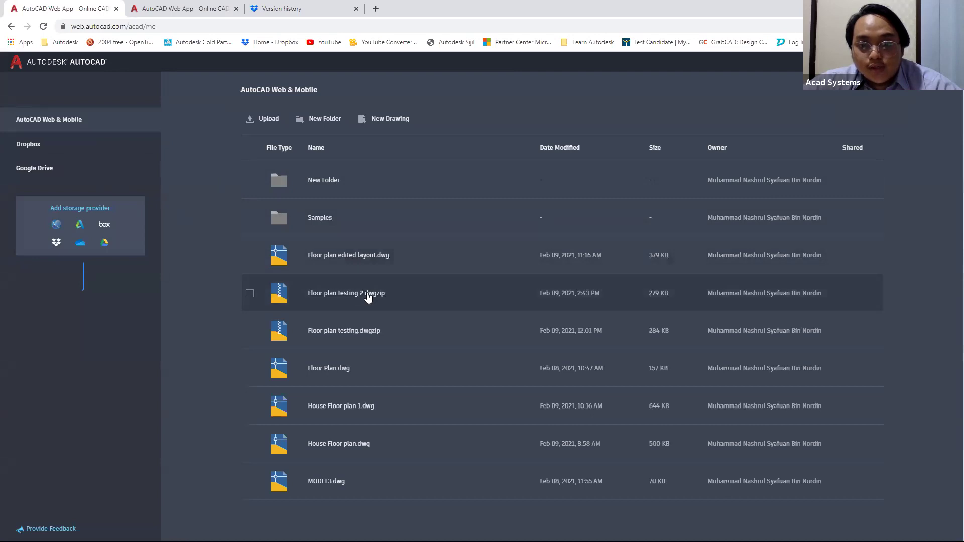
- Reopen Floor plan testing 2.dwgzip from AutoCAD Web & Mobile and display its model space
{"action": "left_click", "coordinate": [368, 296]}
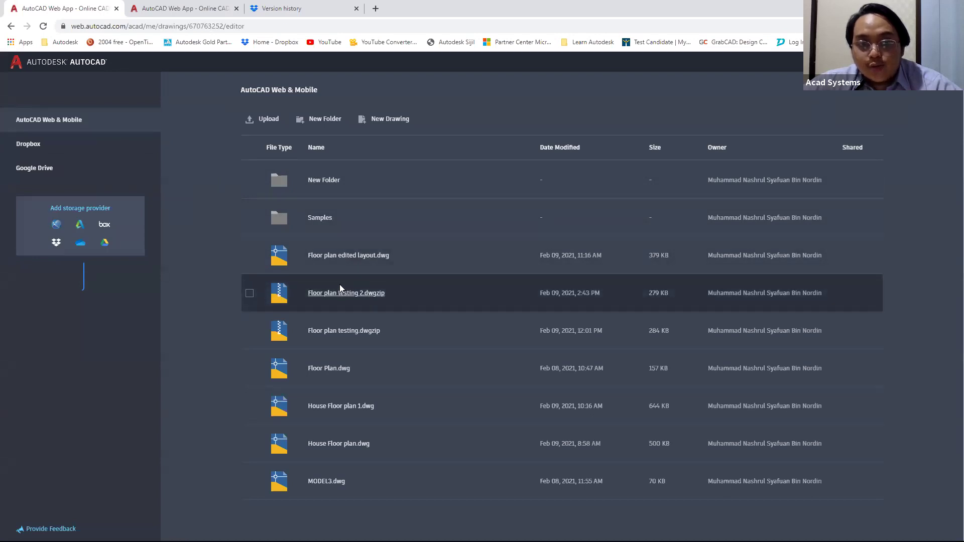
{"action": "left_click", "coordinate": [184, 4]}
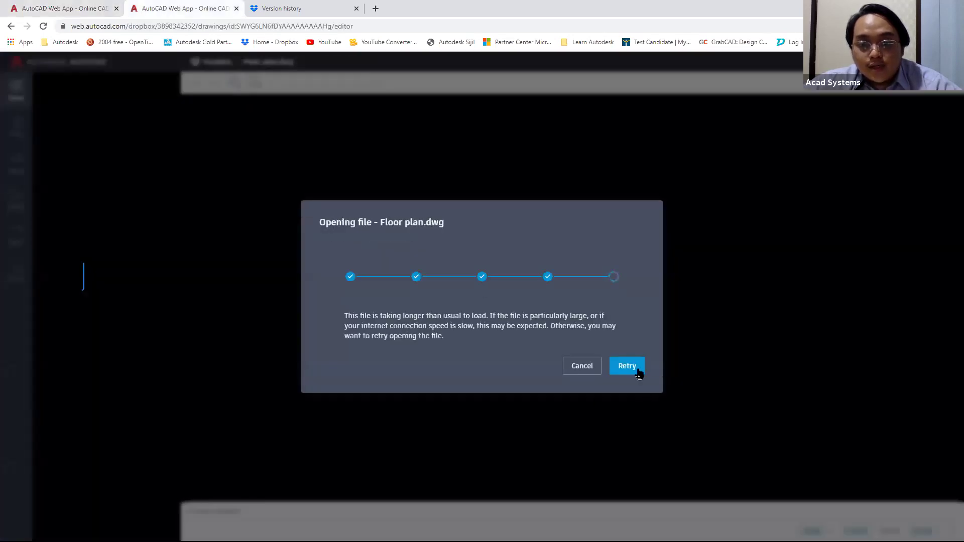
{"action": "left_click", "coordinate": [44, 6]}
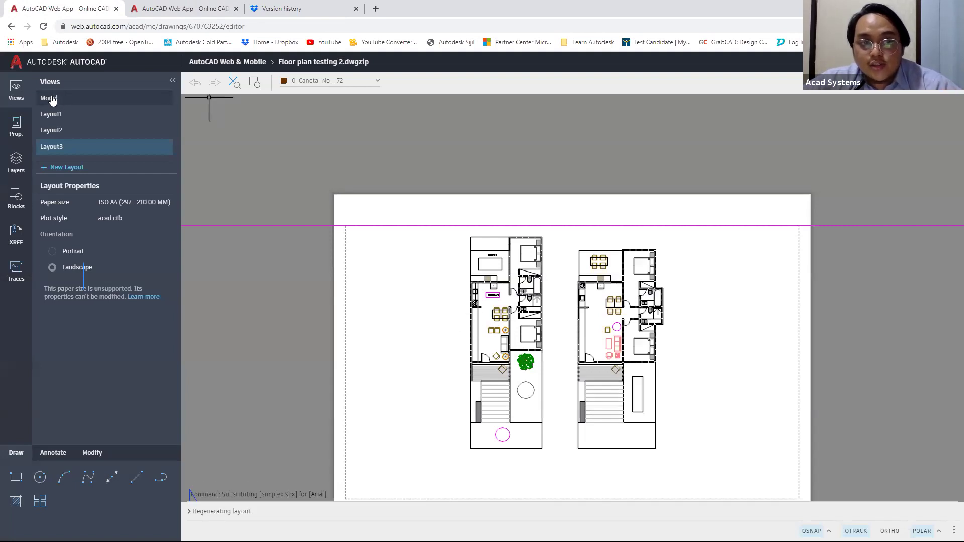
{"action": "left_click", "coordinate": [101, 98]}
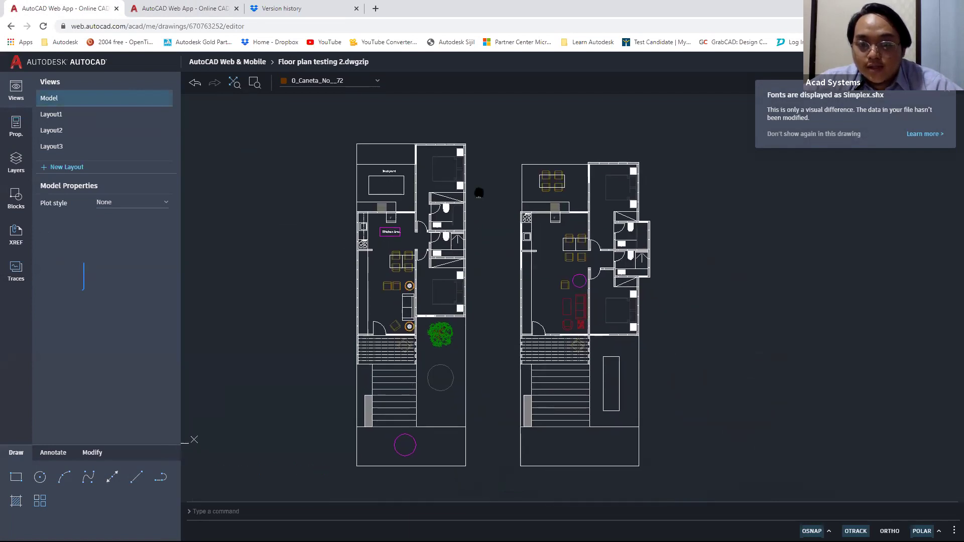
- Draw a horizontal line about 3597.5 units long across the left plan's garden strip, between the tree and the circle
{"action": "left_click", "coordinate": [16, 126]}
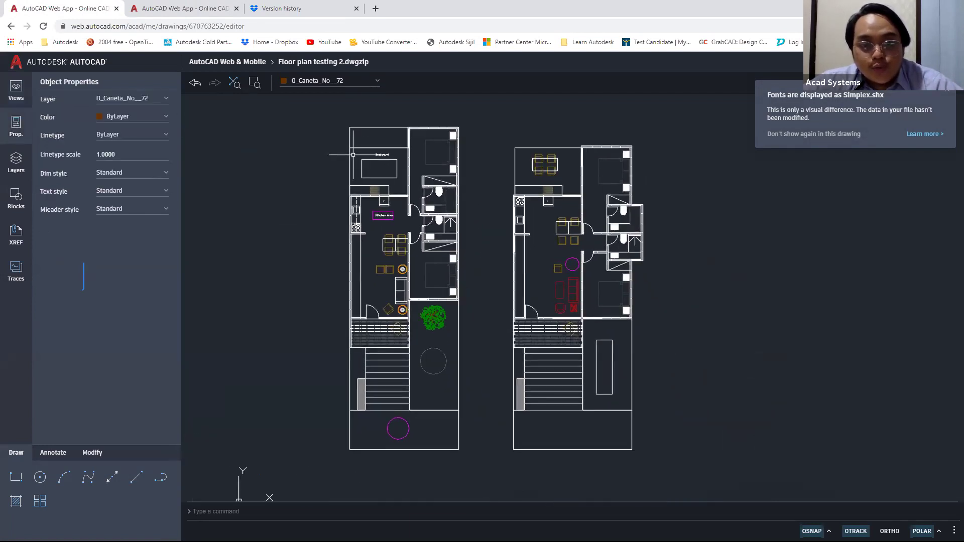
{"action": "left_click", "coordinate": [137, 480]}
{"action": "scroll", "coordinate": [295, 312], "scroll_direction": "up", "scroll_amount": 6}
{"action": "mouse_move", "coordinate": [384, 211]}
{"action": "middle_mouse_down"}
{"action": "mouse_move", "coordinate": [268, 145]}
{"action": "mouse_move", "coordinate": [248, 147]}
{"action": "middle_mouse_up"}
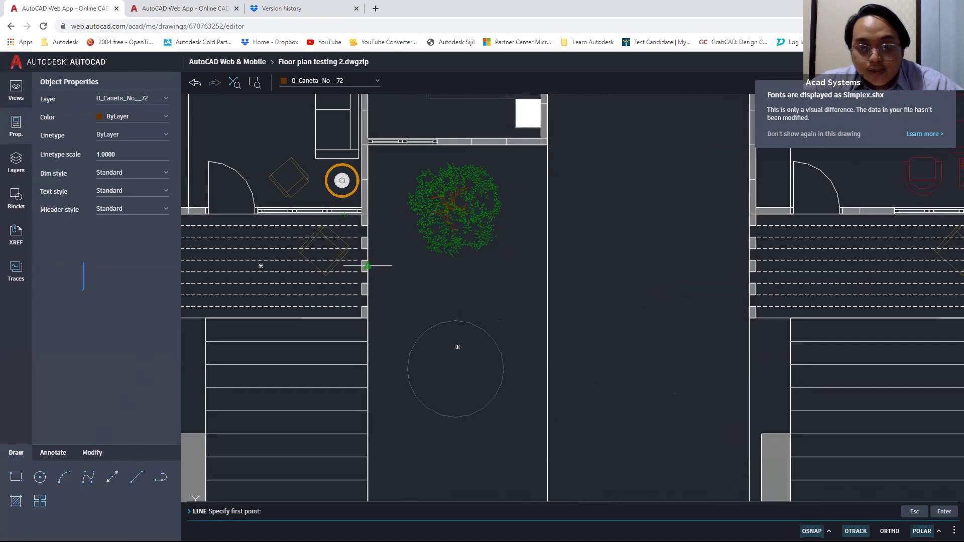
{"action": "left_click", "coordinate": [367, 266]}
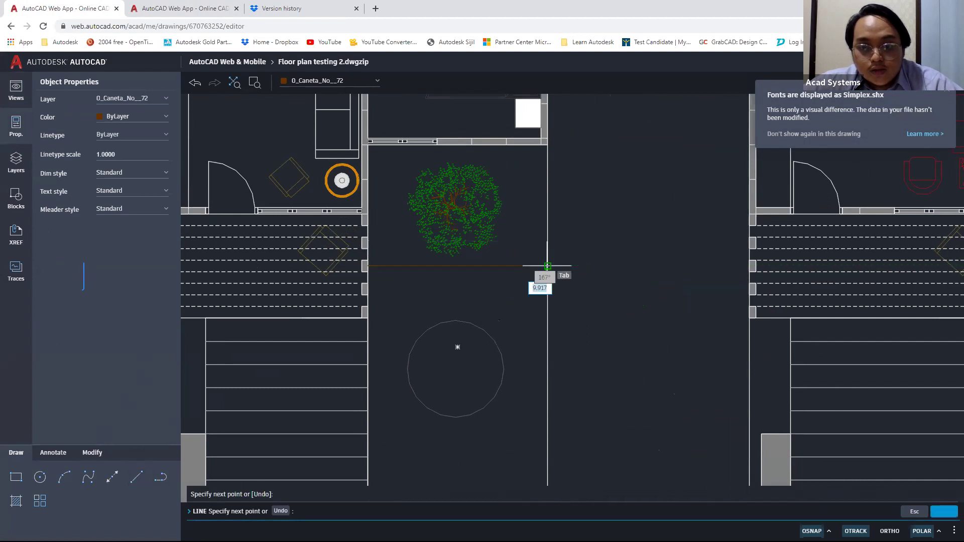
{"action": "key", "text": "Escape"}
{"action": "key", "text": "Escape"}
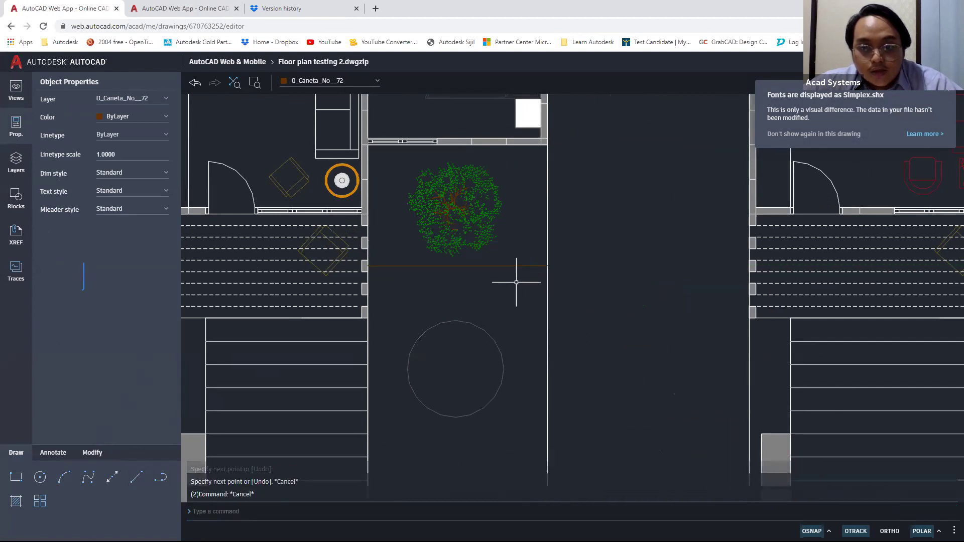
- Select the horizontal line below the tree and move it to the layer whose name begins with 0. Manchas_Caneta
{"action": "scroll", "coordinate": [516, 279], "scroll_direction": "up", "scroll_amount": 3}
{"action": "left_click_drag", "start_coordinate": [516, 285], "coordinate": [494, 244]}
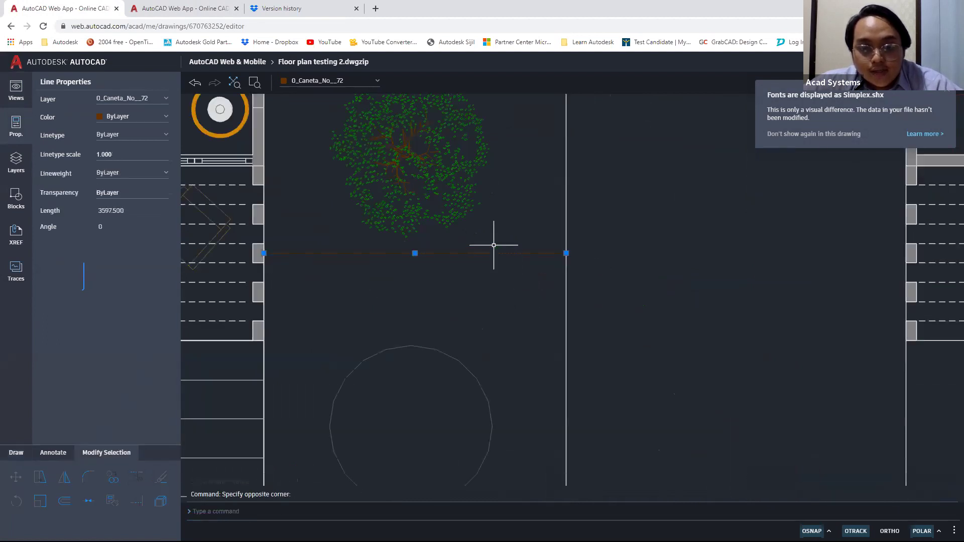
{"action": "left_click", "coordinate": [14, 128]}
{"action": "left_click", "coordinate": [151, 100]}
{"action": "scroll", "coordinate": [135, 213], "scroll_direction": "down", "scroll_amount": 3}
{"action": "key", "text": "Escape"}
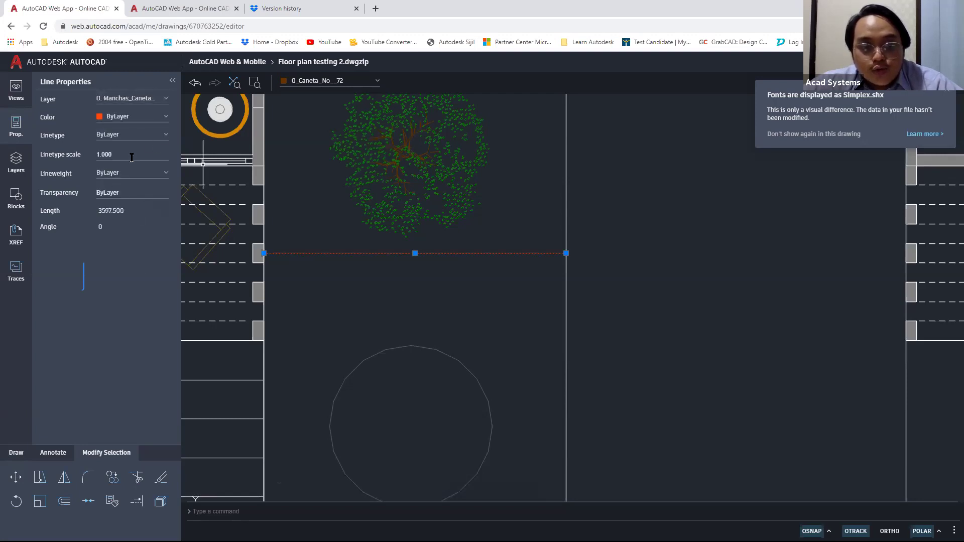
{"action": "left_click", "coordinate": [160, 121]}
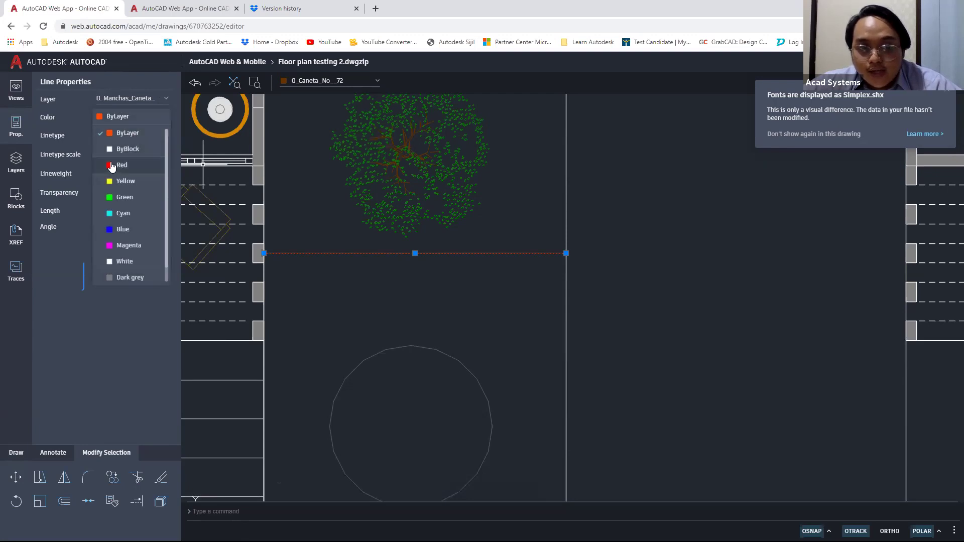
{"action": "scroll", "coordinate": [130, 261], "scroll_direction": "down", "scroll_amount": 1}
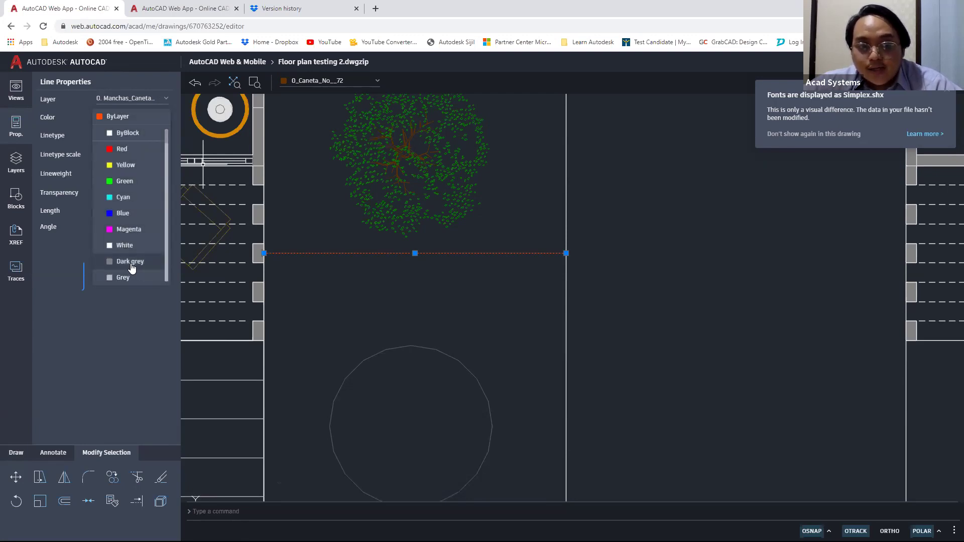
{"action": "left_click", "coordinate": [148, 346]}
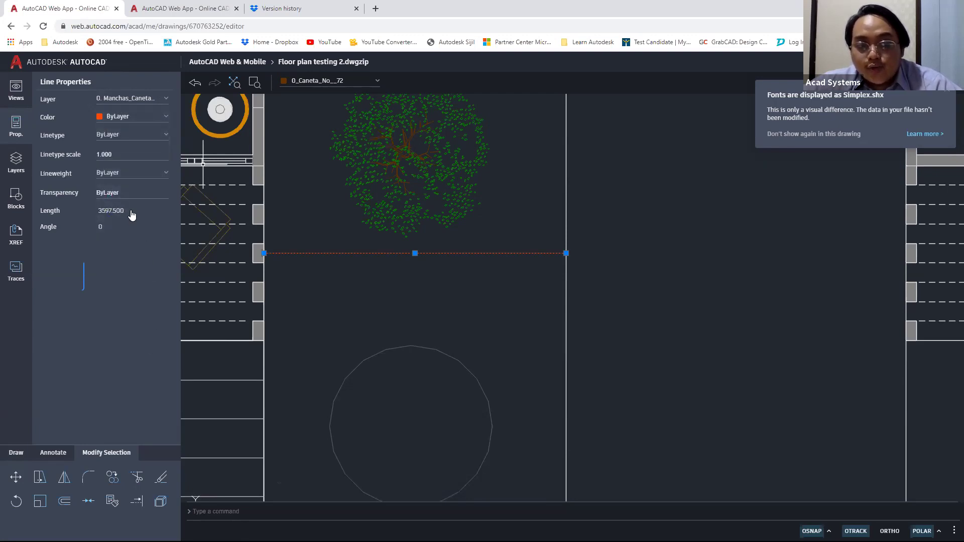
- Set the linetype of the selected horizontal line below the tree to Continuous and deselect the line
{"action": "left_click", "coordinate": [138, 141]}
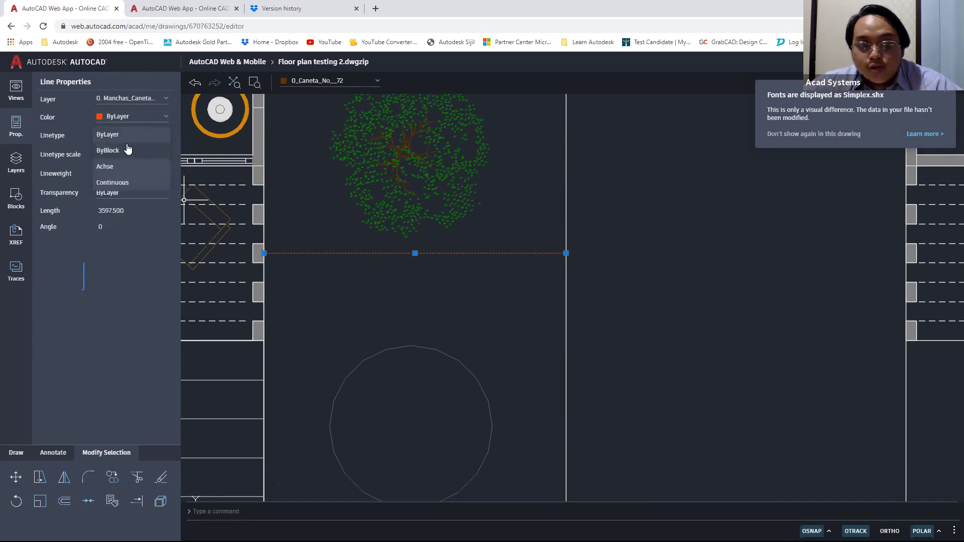
{"action": "scroll", "coordinate": [276, 264], "scroll_direction": "up", "scroll_amount": 3}
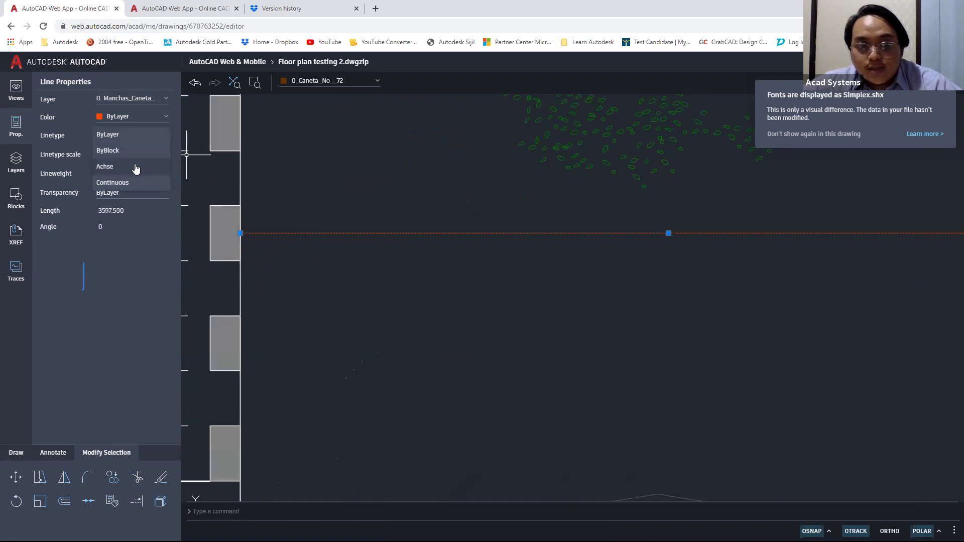
{"action": "left_click", "coordinate": [133, 182]}
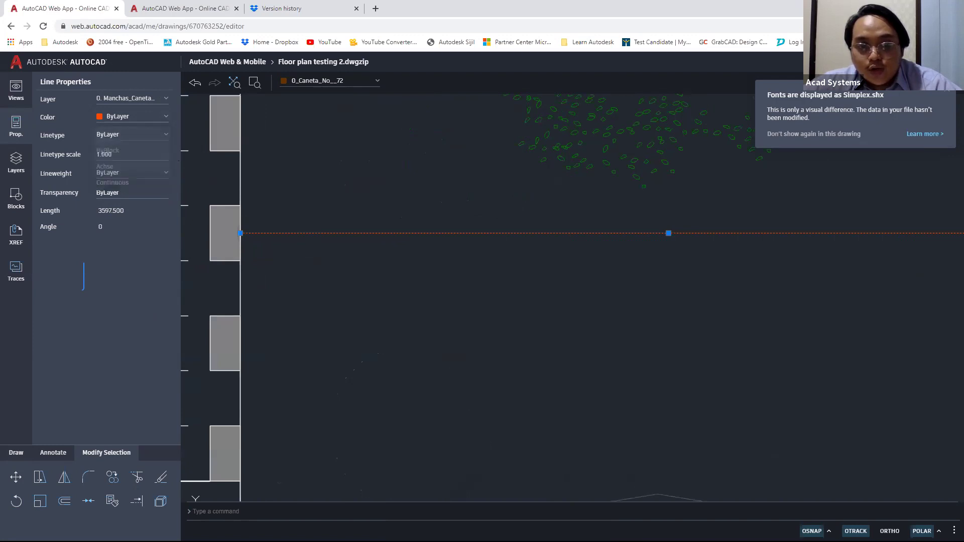
{"action": "left_click", "coordinate": [313, 282]}
{"action": "key", "text": "Escape"}
- Reselect the horizontal line below the tree, set its linetype to Achse and deselect it
{"action": "left_click", "coordinate": [433, 272]}
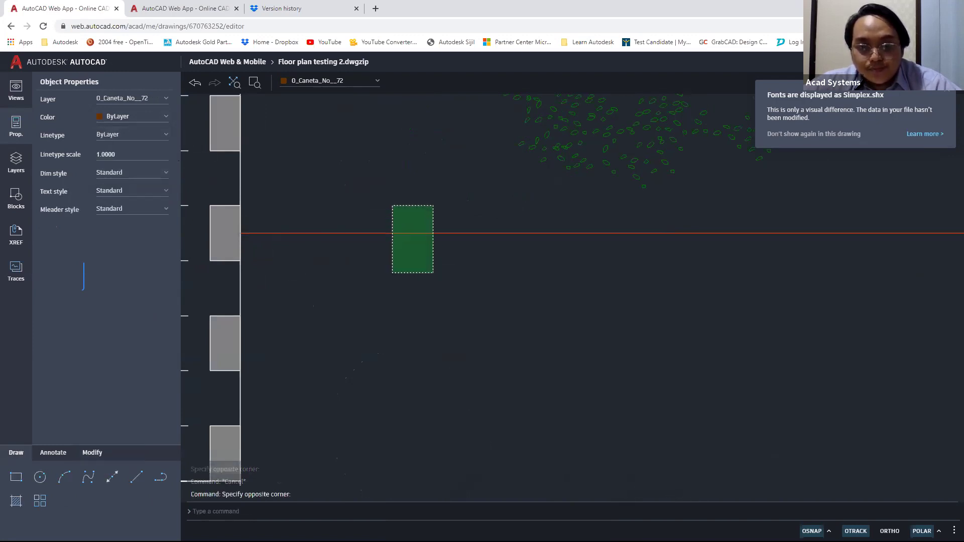
{"action": "left_click", "coordinate": [393, 205]}
{"action": "left_click", "coordinate": [159, 139]}
{"action": "left_click", "coordinate": [119, 132]}
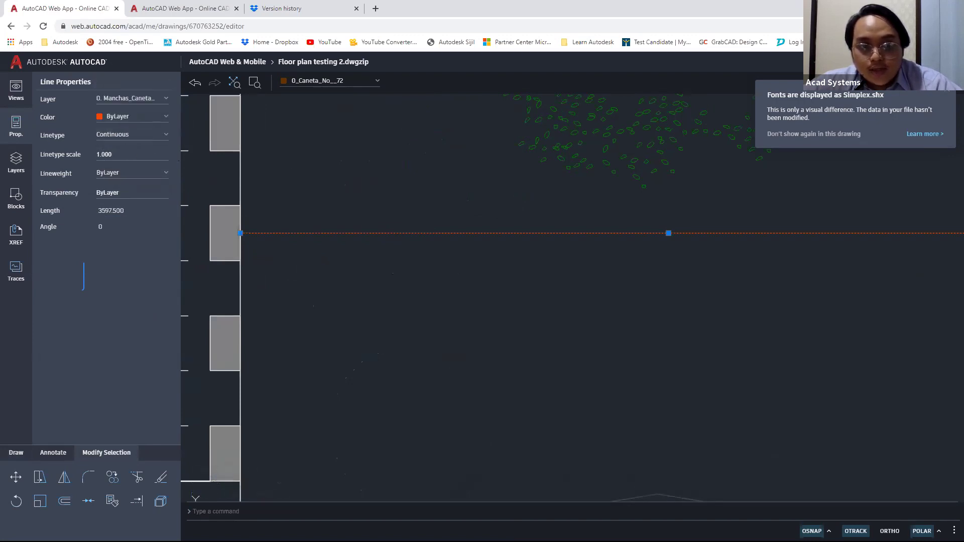
{"action": "left_click", "coordinate": [396, 284]}
{"action": "key", "text": "Escape"}
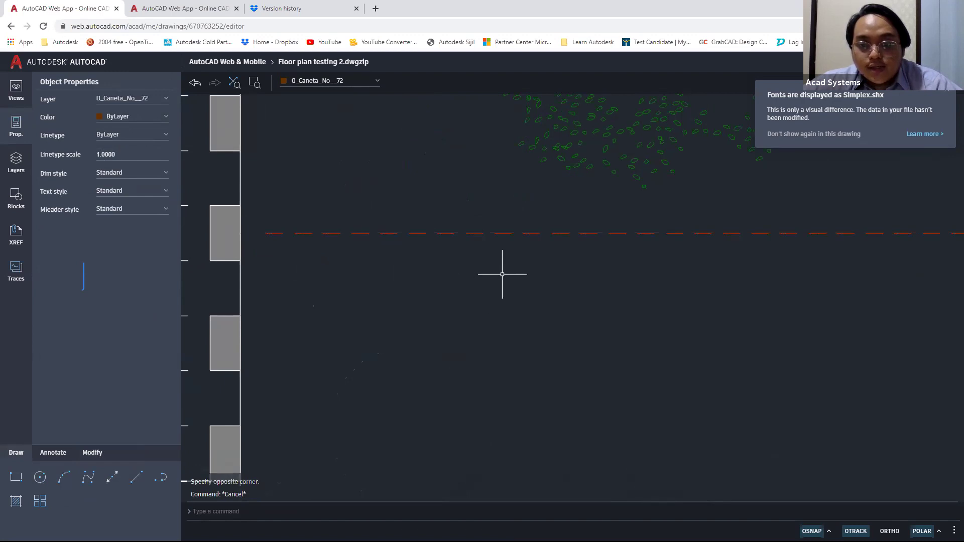
- Delete the dashed horizontal line between the tree and the circle in the left plan's garden strip
{"action": "scroll", "coordinate": [502, 274], "scroll_direction": "down", "scroll_amount": 3}
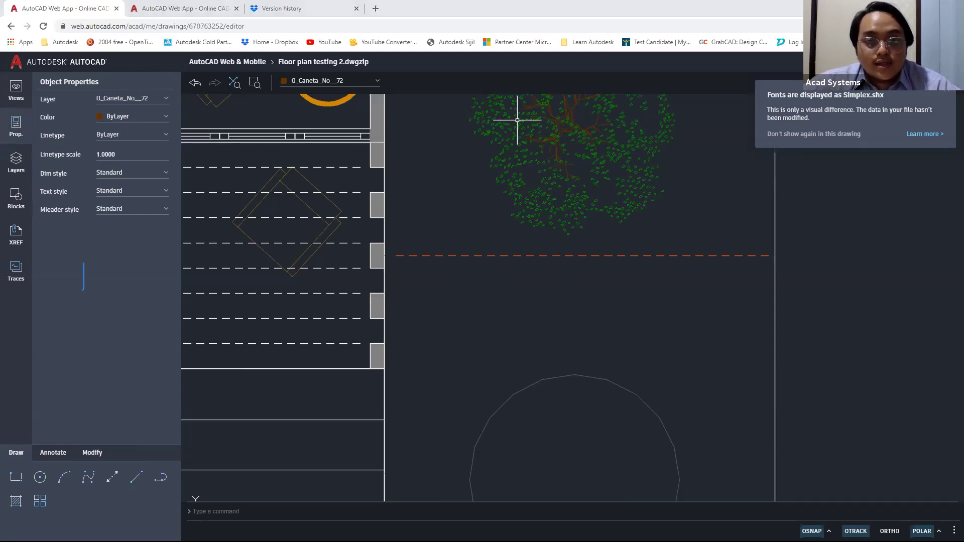
{"action": "left_click", "coordinate": [507, 289]}
{"action": "left_click", "coordinate": [458, 237]}
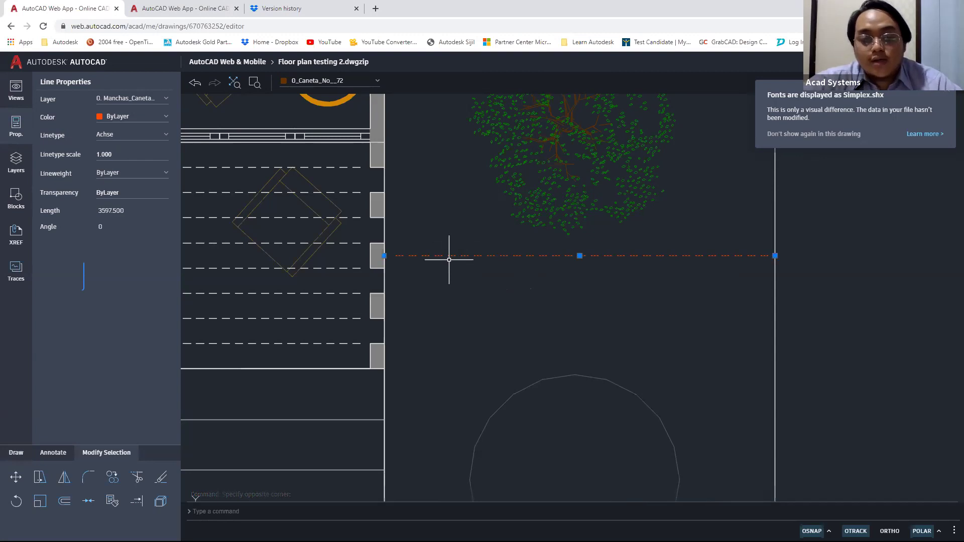
{"action": "key", "text": "Delete"}
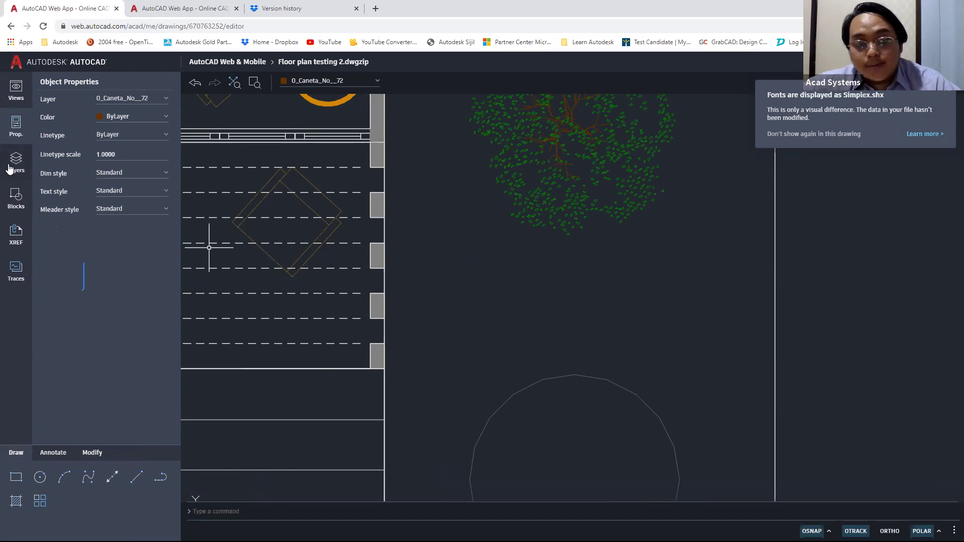
- Dismiss the font substitution notice and add a new layer named Roof extension 2 to the drawing
{"action": "left_click", "coordinate": [26, 178]}
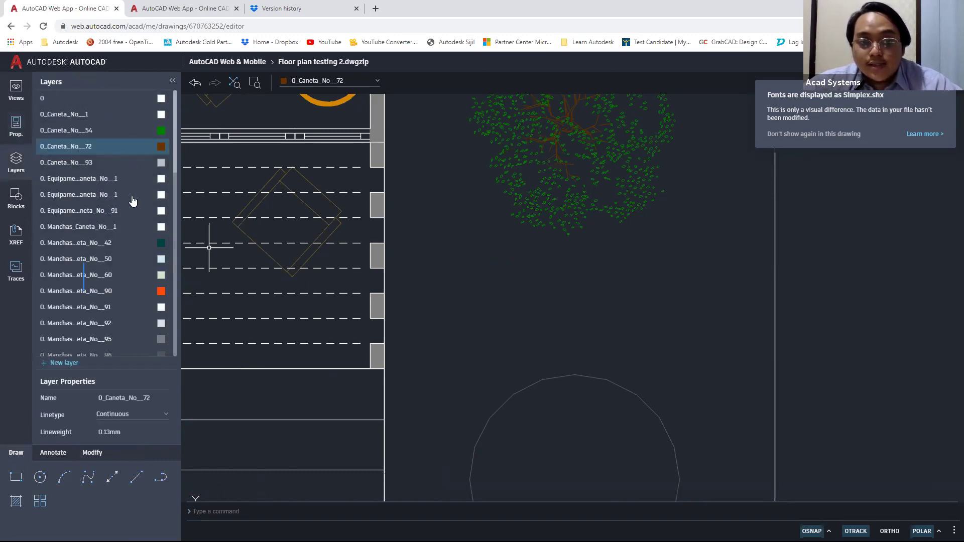
{"action": "scroll", "coordinate": [97, 211], "scroll_direction": "down", "scroll_amount": 10}
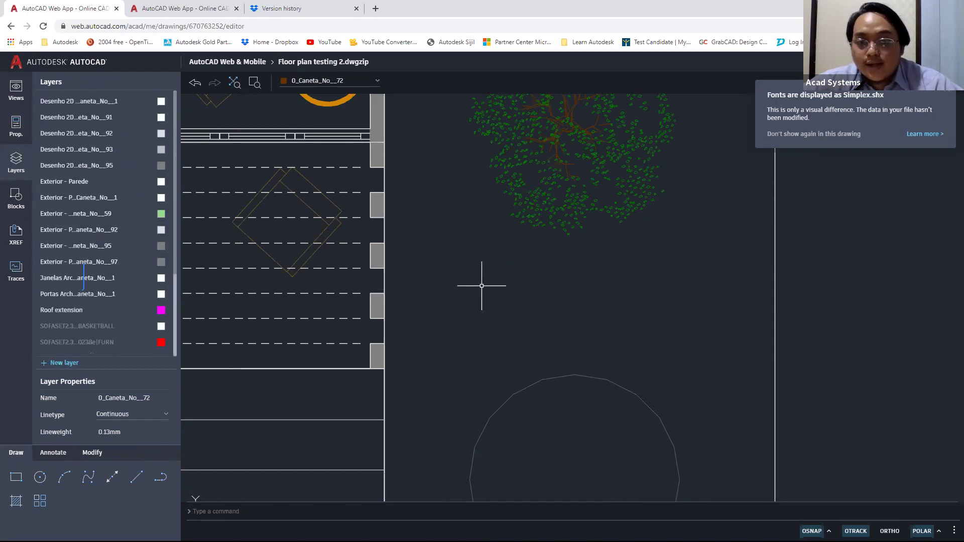
{"action": "scroll", "coordinate": [495, 279], "scroll_direction": "down", "scroll_amount": 5}
{"action": "scroll", "coordinate": [444, 283], "scroll_direction": "down", "scroll_amount": 6}
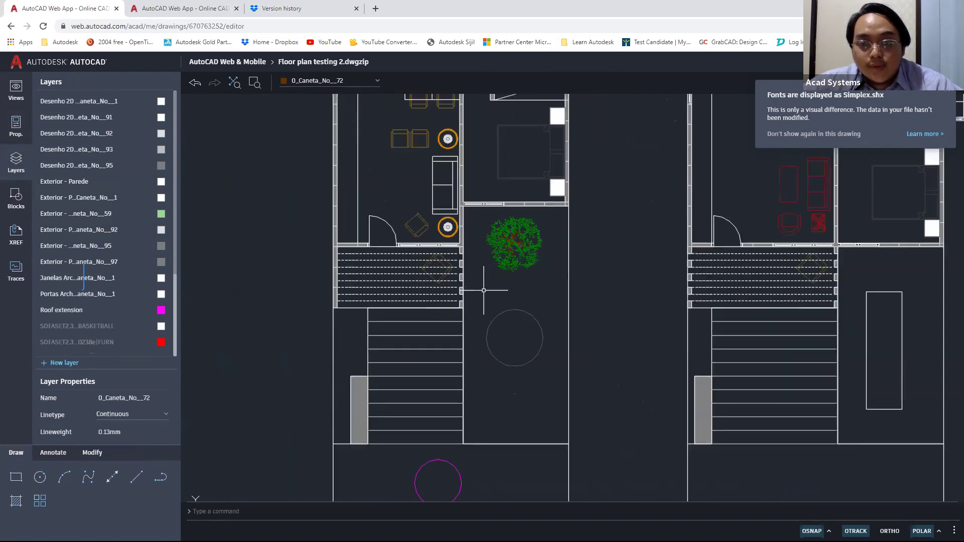
{"action": "middle_click_drag", "start_coordinate": [444, 283], "coordinate": [421, 242]}
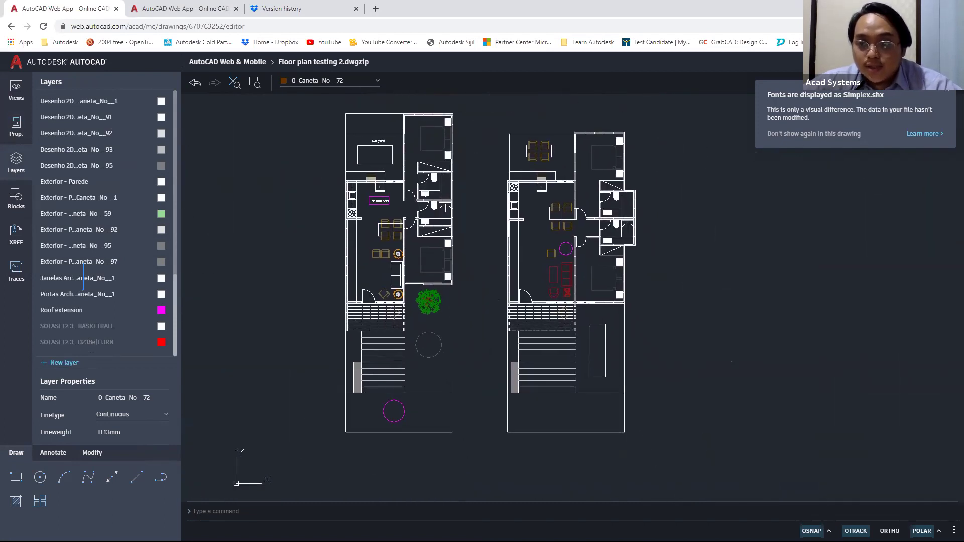
{"action": "left_click", "coordinate": [946, 94]}
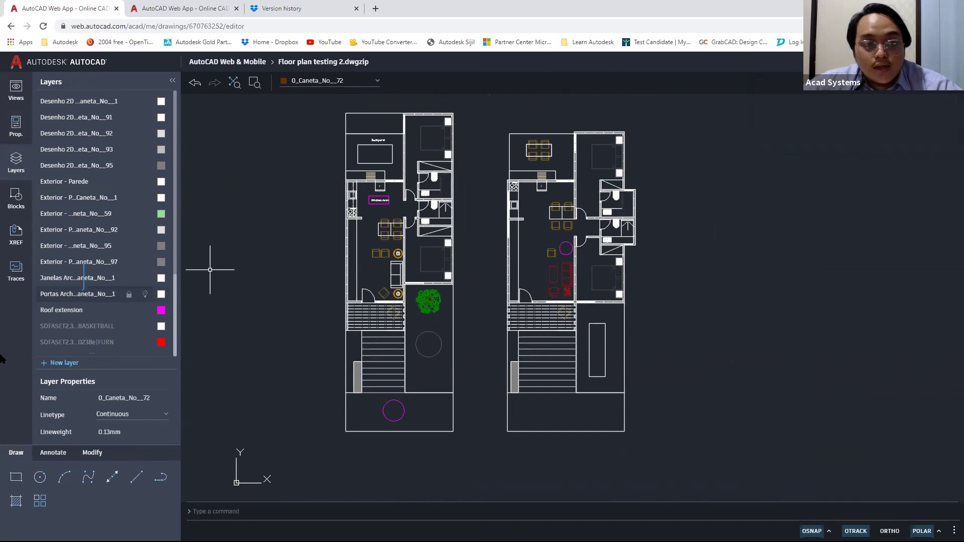
{"action": "left_click", "coordinate": [65, 363]}
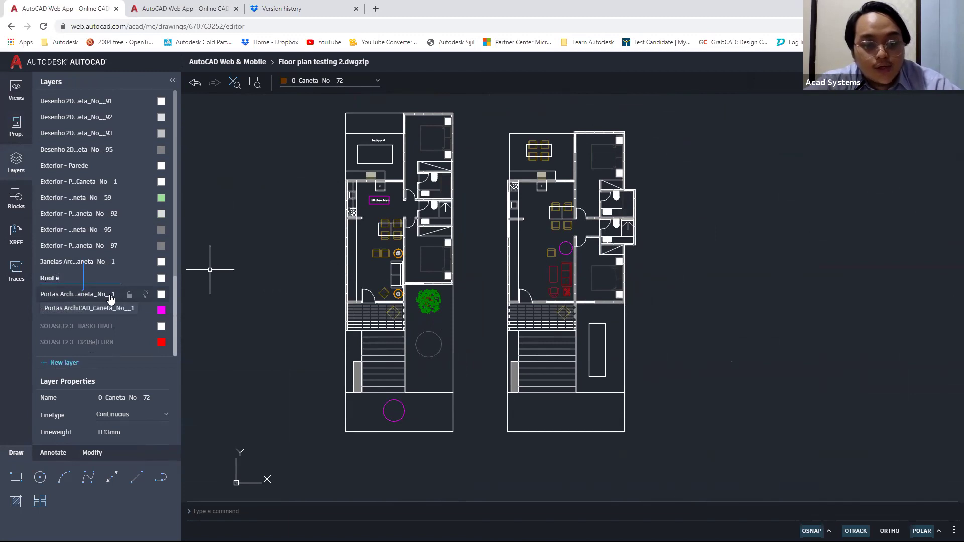
{"action": "type", "text": "Roof extension 2"}
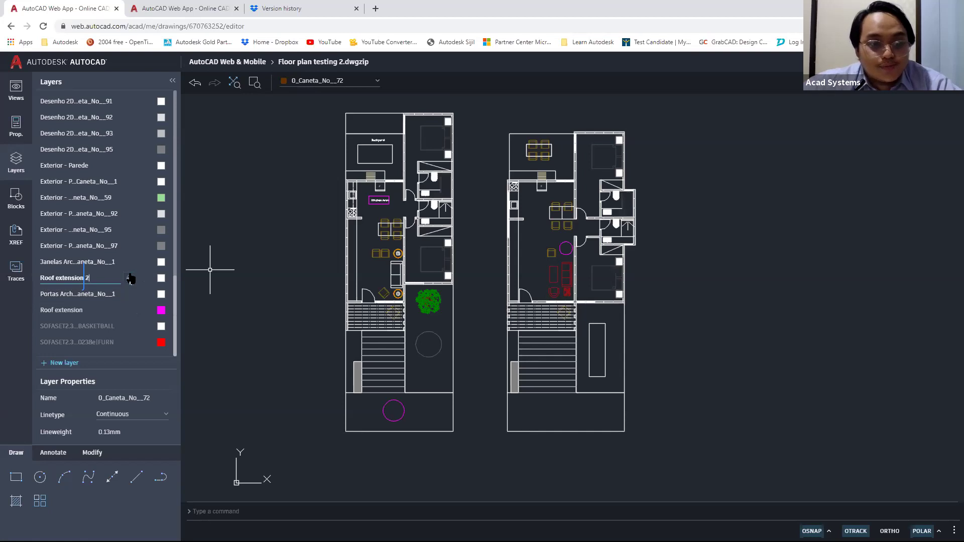
- Set the Roof extension 2 layer's color to blue and make it the current layer
{"action": "left_click", "coordinate": [161, 280]}
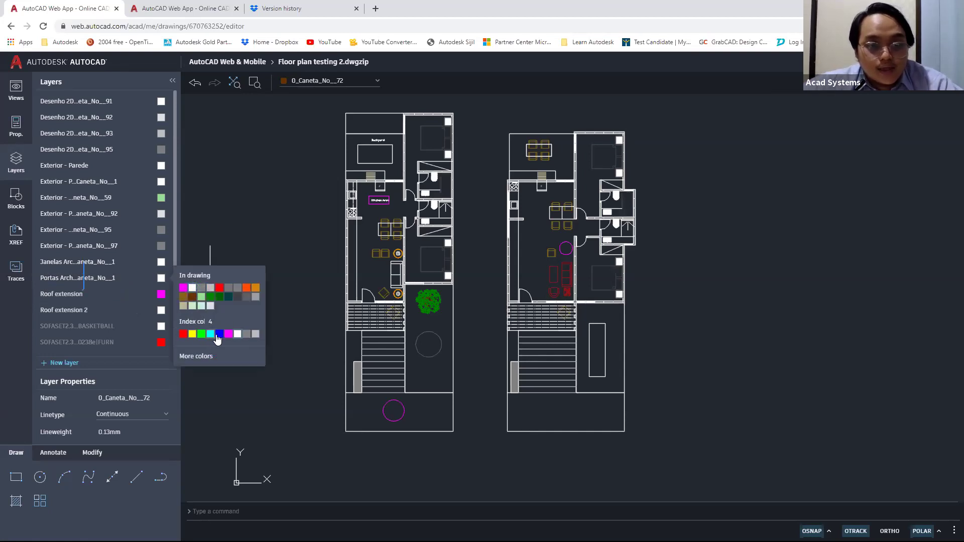
{"action": "key", "text": "Escape"}
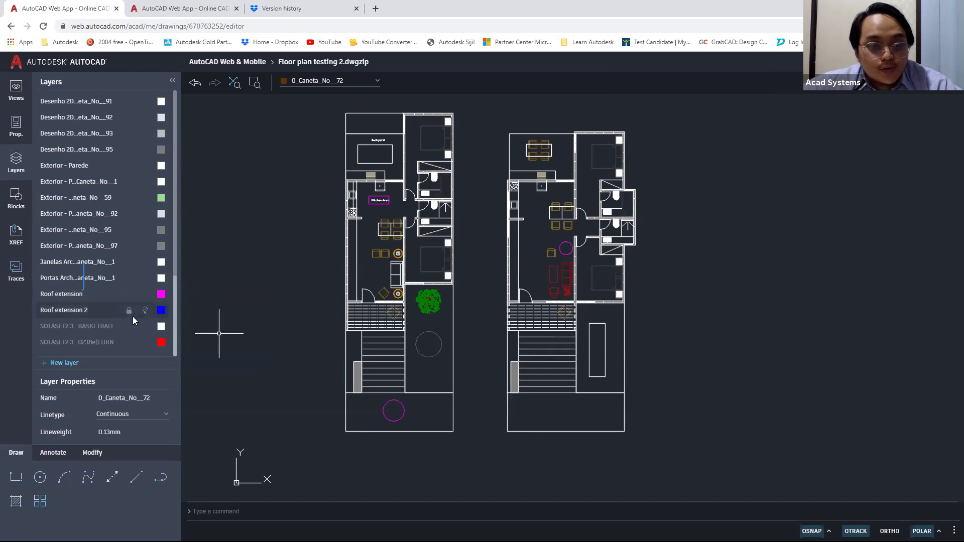
{"action": "left_click", "coordinate": [78, 314]}
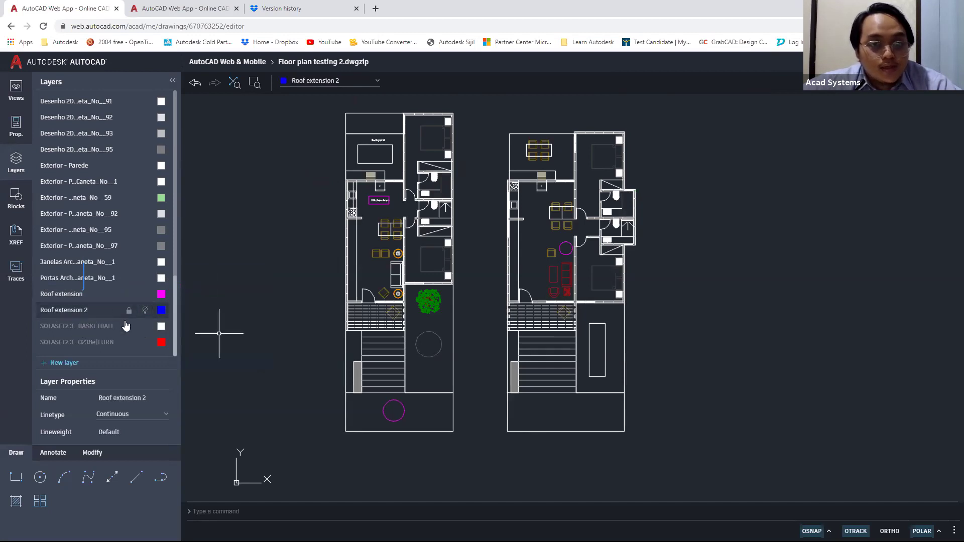
{"action": "left_click", "coordinate": [367, 86]}
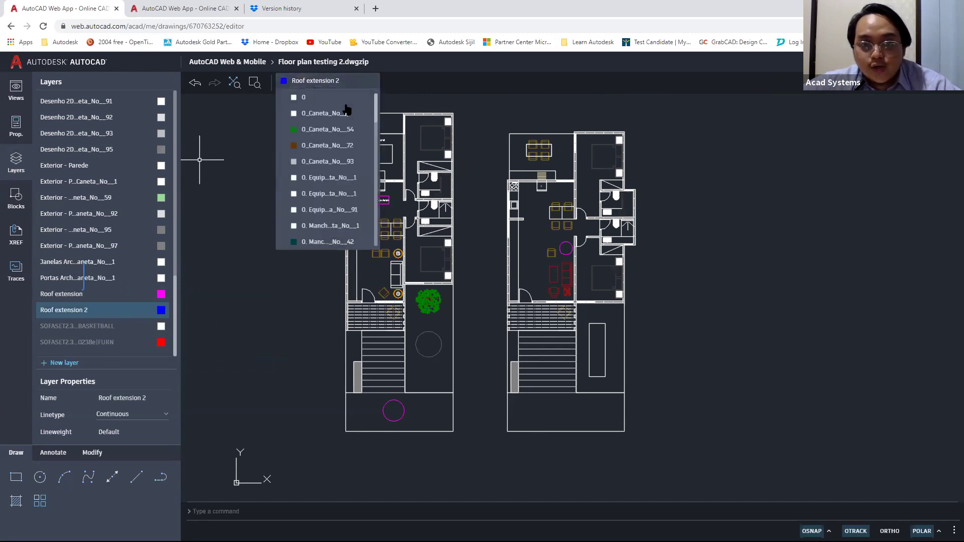
{"action": "scroll", "coordinate": [345, 157], "scroll_direction": "down", "scroll_amount": 1}
{"action": "scroll", "coordinate": [345, 157], "scroll_direction": "down", "scroll_amount": 5}
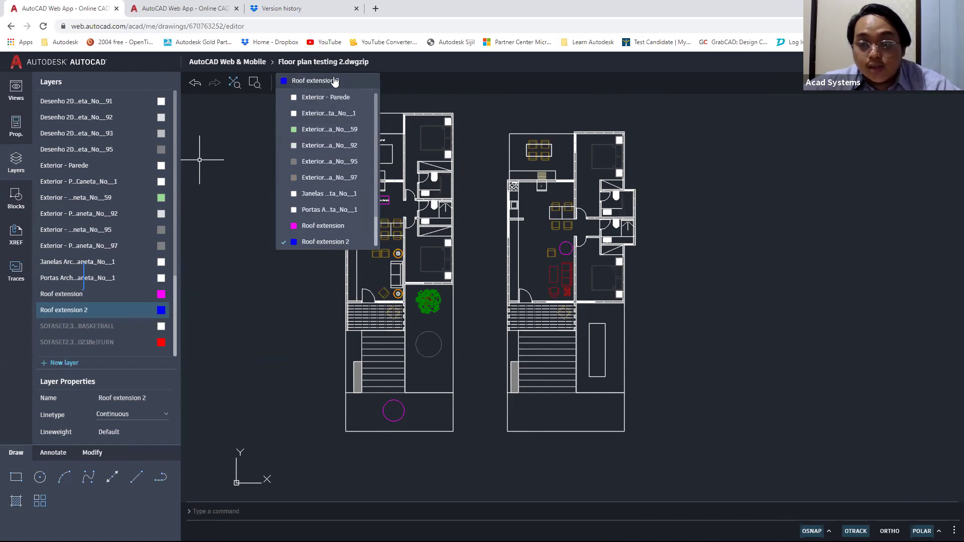
{"action": "left_click", "coordinate": [245, 184]}
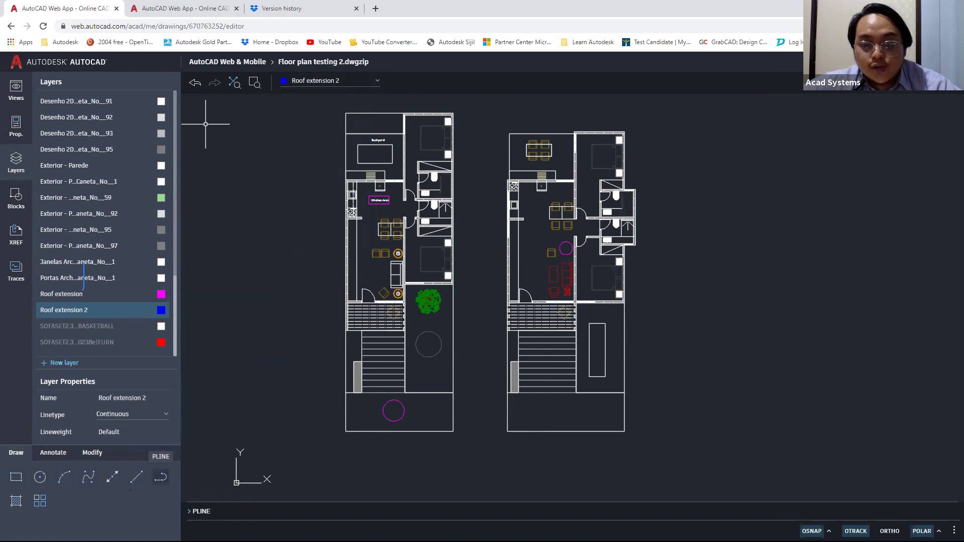
- Start a polyline at the outer corner of the right plan's kitchen wall beside the stove and draw a vertical segment up past the dining terrace
{"action": "left_click", "coordinate": [160, 477]}
{"action": "scroll", "coordinate": [636, 302], "scroll_direction": "up", "scroll_amount": 4}
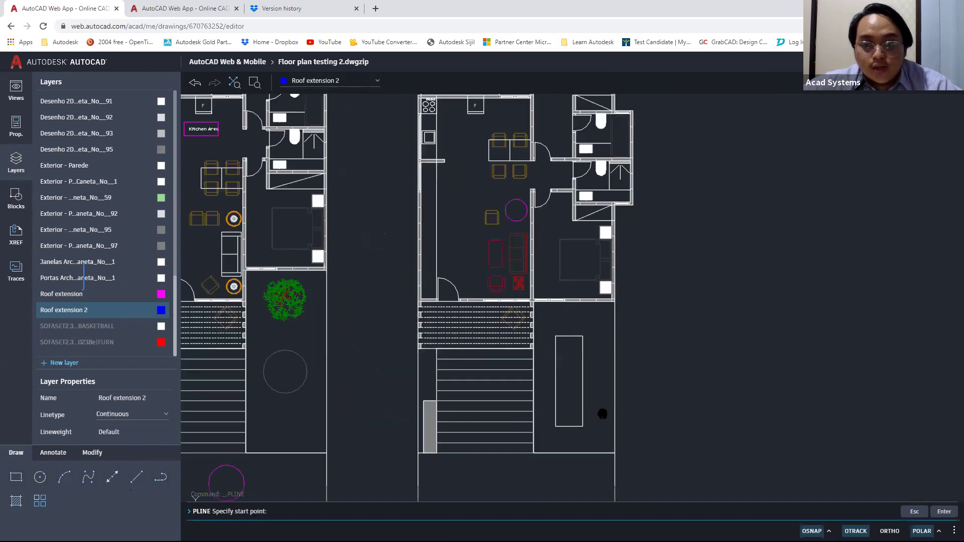
{"action": "scroll", "coordinate": [579, 444], "scroll_direction": "down", "scroll_amount": 2}
{"action": "middle_click_drag", "start_coordinate": [636, 363], "coordinate": [806, 438]}
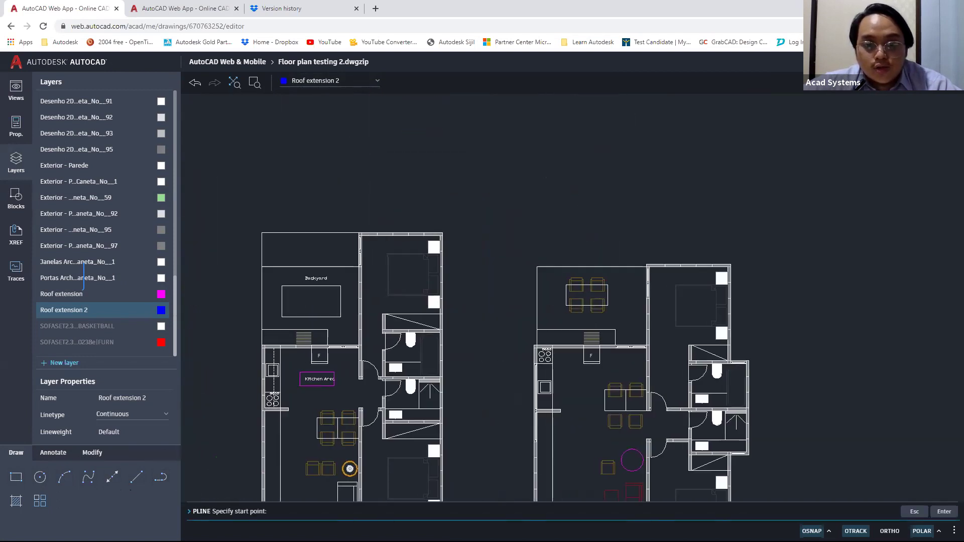
{"action": "mouse_move", "coordinate": [487, 305]}
{"action": "middle_mouse_down"}
{"action": "mouse_move", "coordinate": [554, 289]}
{"action": "mouse_move", "coordinate": [435, 241]}
{"action": "mouse_move", "coordinate": [430, 222]}
{"action": "middle_mouse_up"}
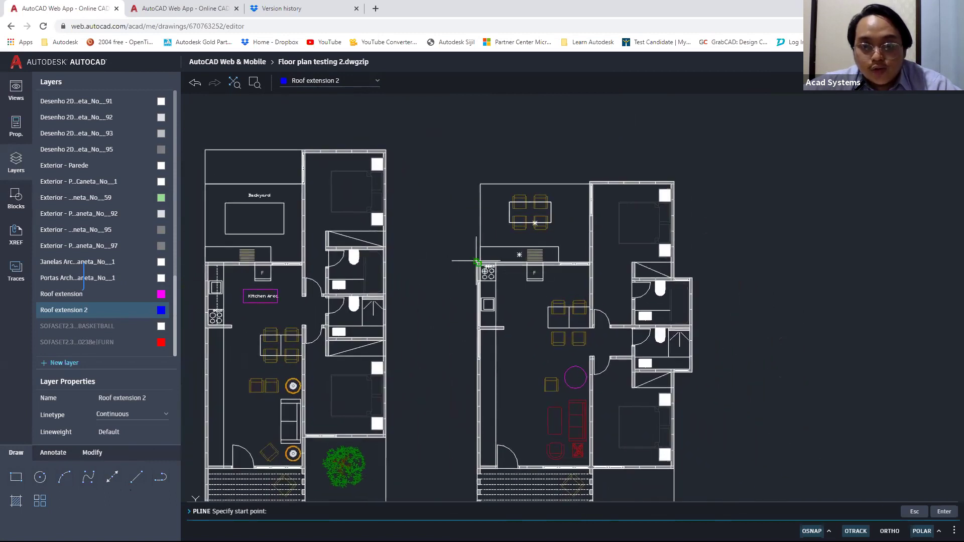
{"action": "scroll", "coordinate": [476, 261], "scroll_direction": "up", "scroll_amount": 5}
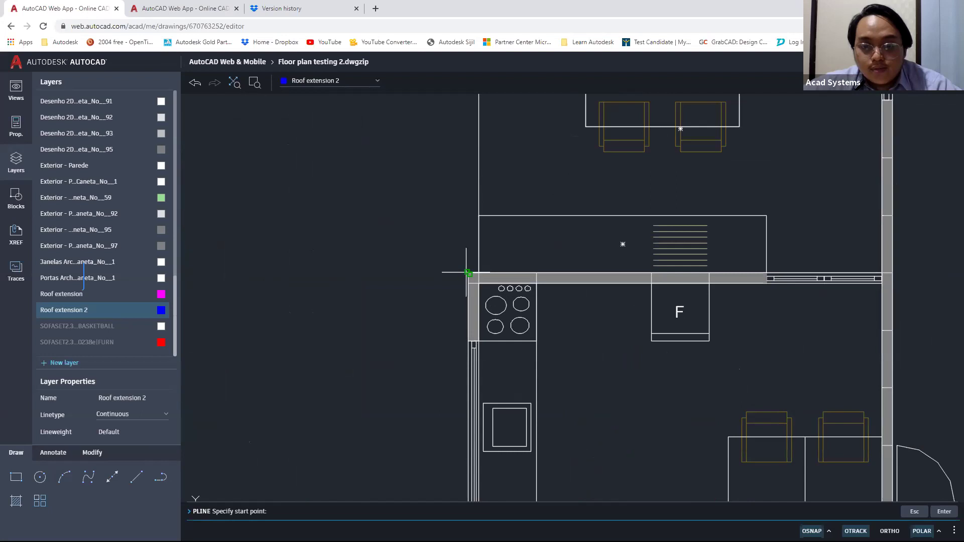
{"action": "left_click", "coordinate": [467, 273]}
{"action": "middle_click_drag", "start_coordinate": [465, 140], "coordinate": [454, 377]}
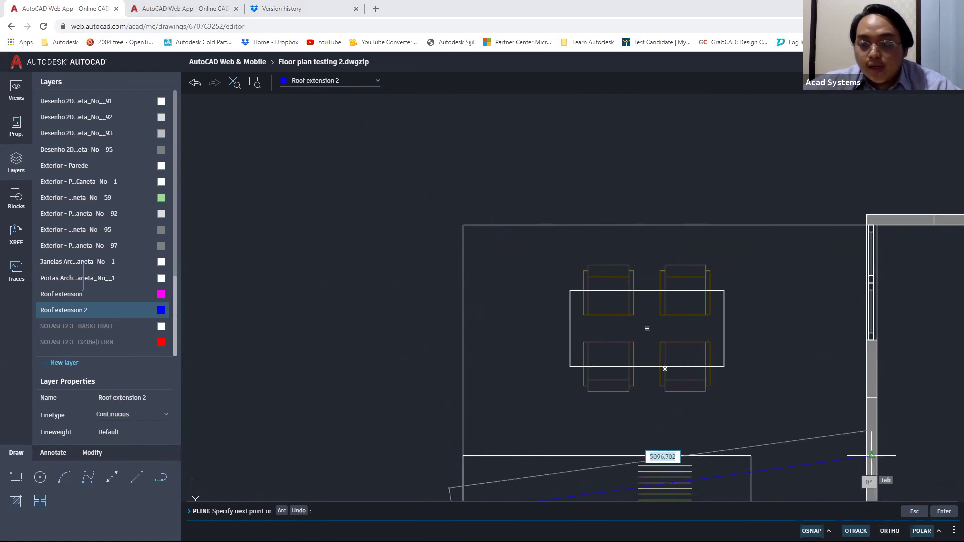
{"action": "left_click", "coordinate": [939, 531]}
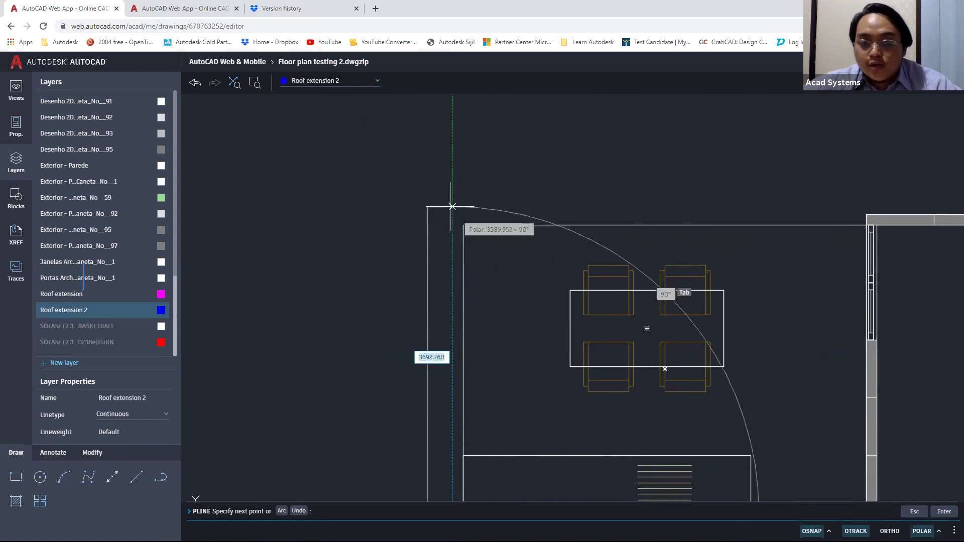
{"action": "left_click", "coordinate": [452, 195]}
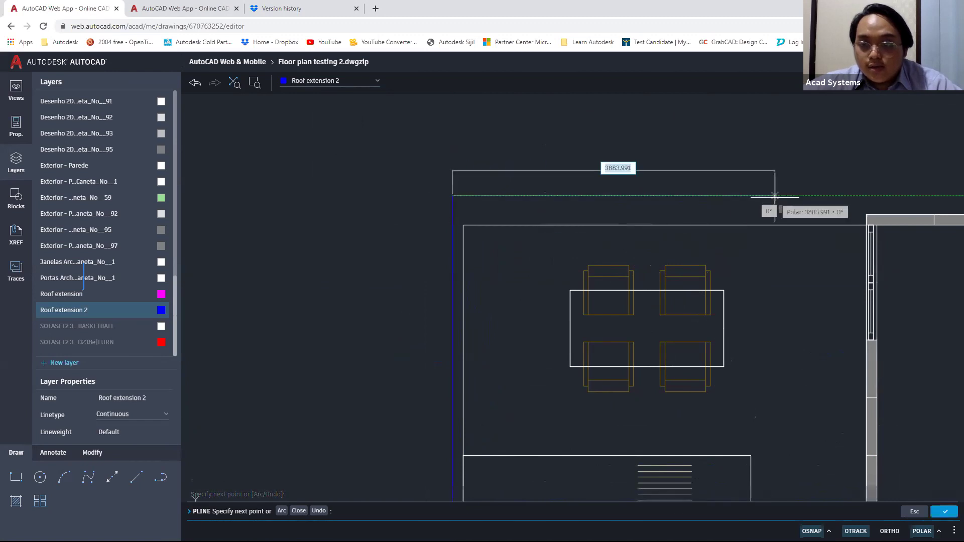
- Extend the polyline horizontally to the right above the dining terrace, ending directly above the bedroom wall's outer corner
{"action": "middle_click_drag", "start_coordinate": [874, 195], "coordinate": [757, 200]}
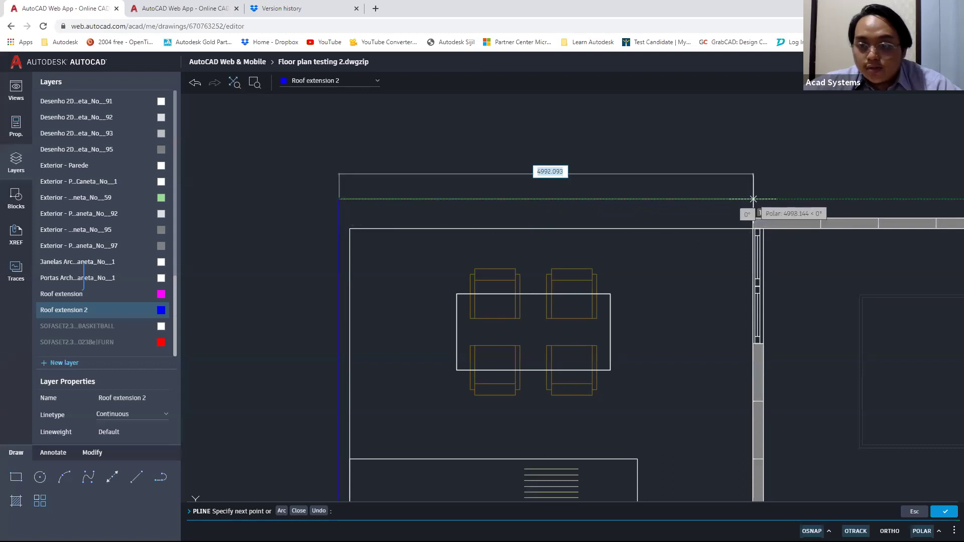
{"action": "scroll", "coordinate": [753, 199], "scroll_direction": "up", "scroll_amount": 5}
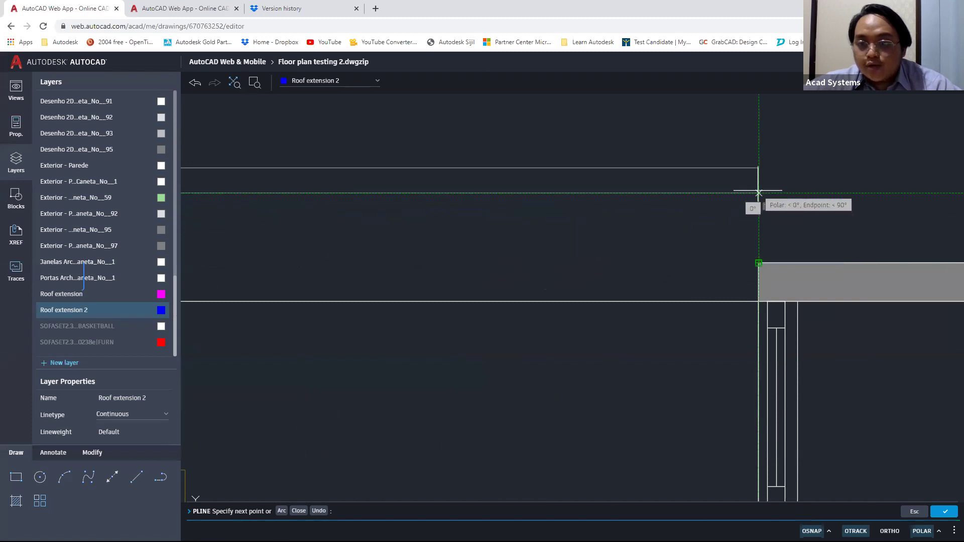
{"action": "left_click", "coordinate": [759, 193]}
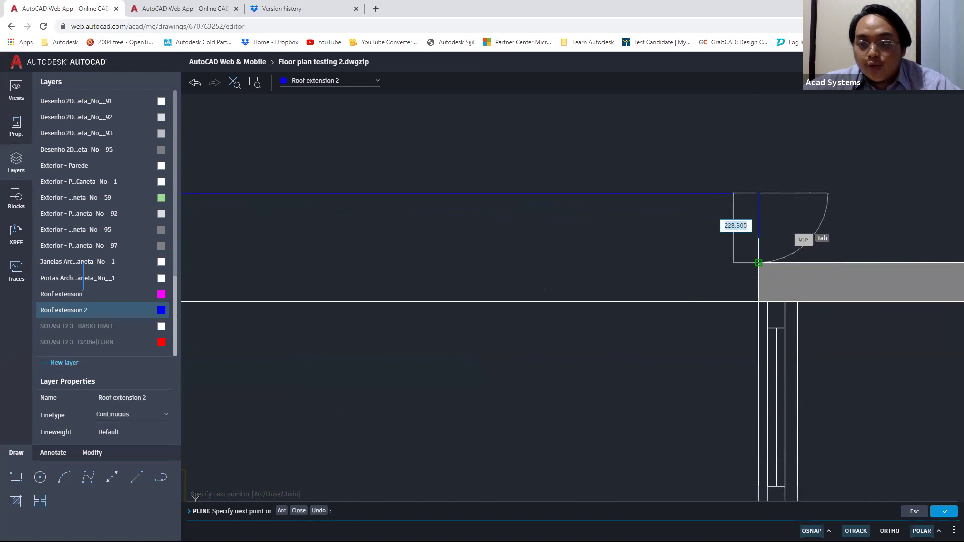
- Extend the polyline down to the terrace corner at the bedroom wall with an Endpoint snap override and close it
{"action": "right_click", "coordinate": [759, 263]}
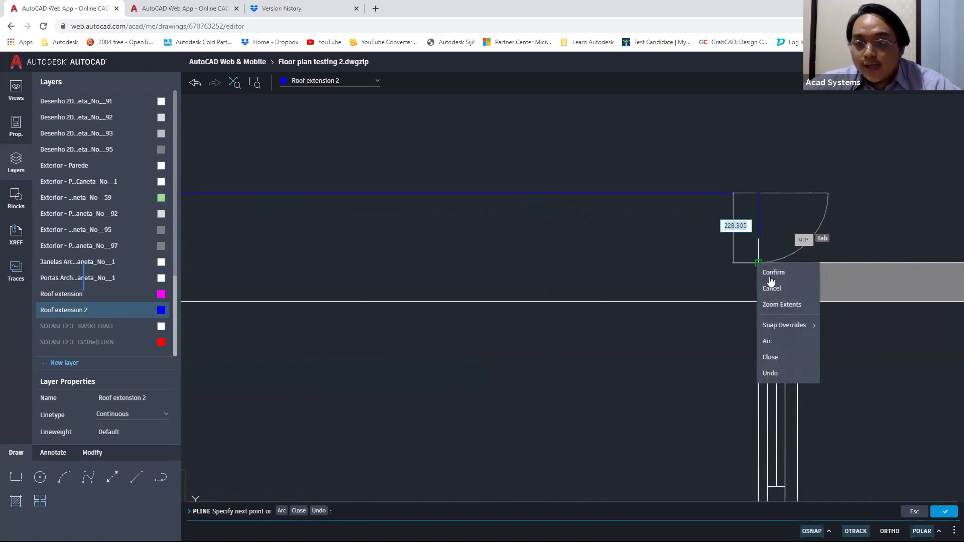
{"action": "mouse_move", "coordinate": [793, 329]}
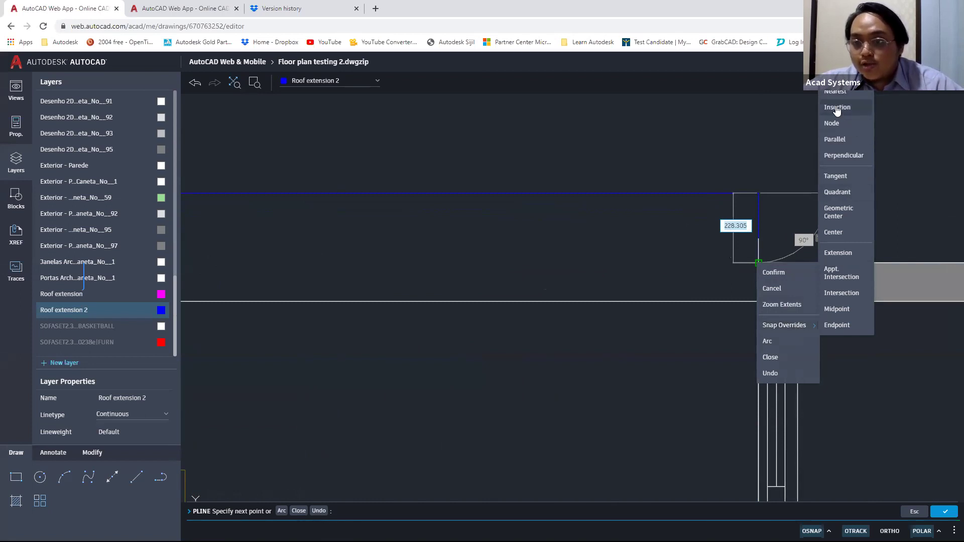
{"action": "left_click", "coordinate": [839, 325]}
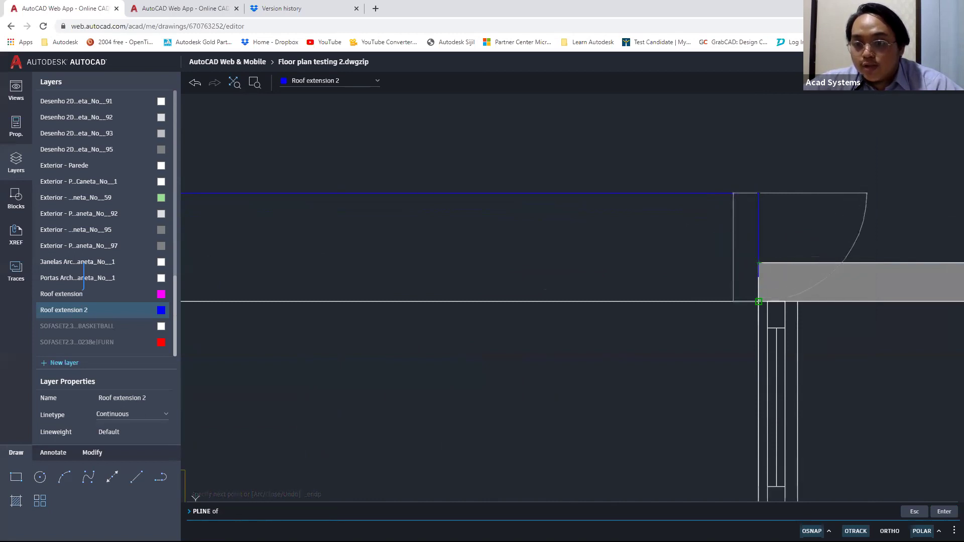
{"action": "left_click", "coordinate": [758, 301]}
{"action": "right_click", "coordinate": [716, 283]}
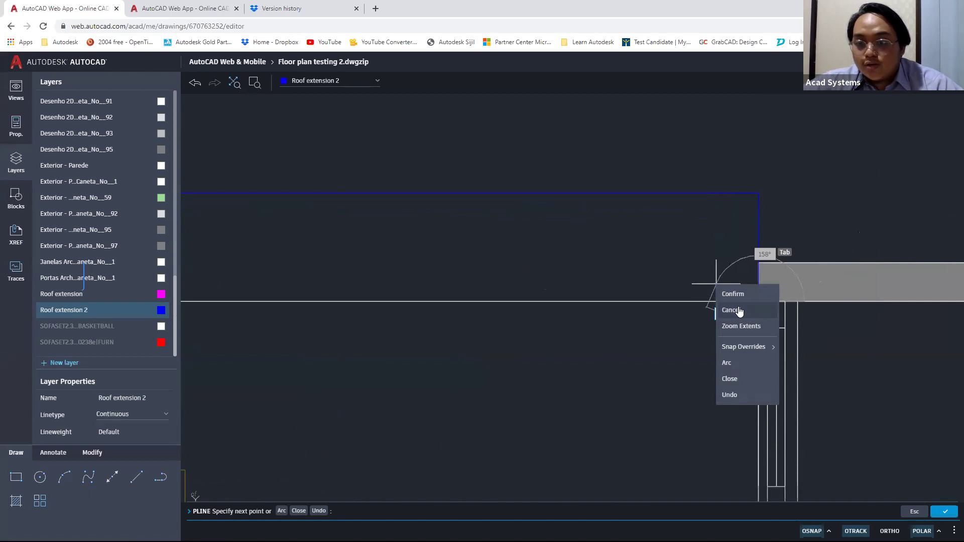
{"action": "left_click", "coordinate": [743, 379]}
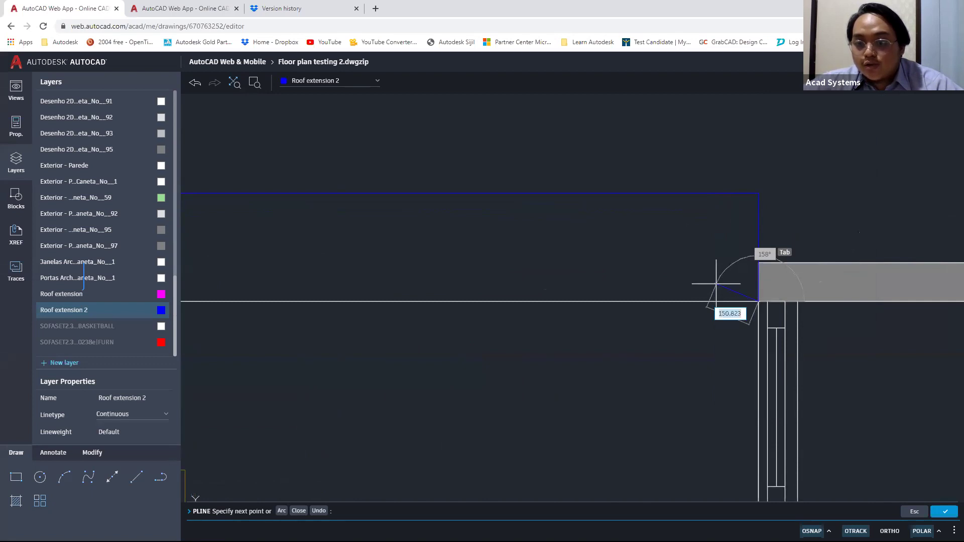
{"action": "scroll", "coordinate": [710, 361], "scroll_direction": "down", "scroll_amount": 3}
{"action": "scroll", "coordinate": [655, 355], "scroll_direction": "down", "scroll_amount": 5}
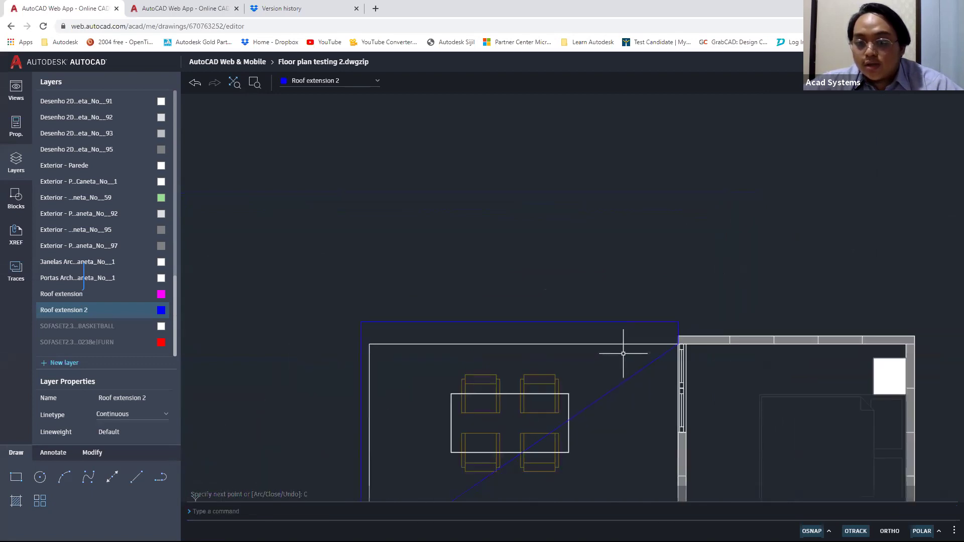
{"action": "scroll", "coordinate": [607, 327], "scroll_direction": "up", "scroll_amount": 5}
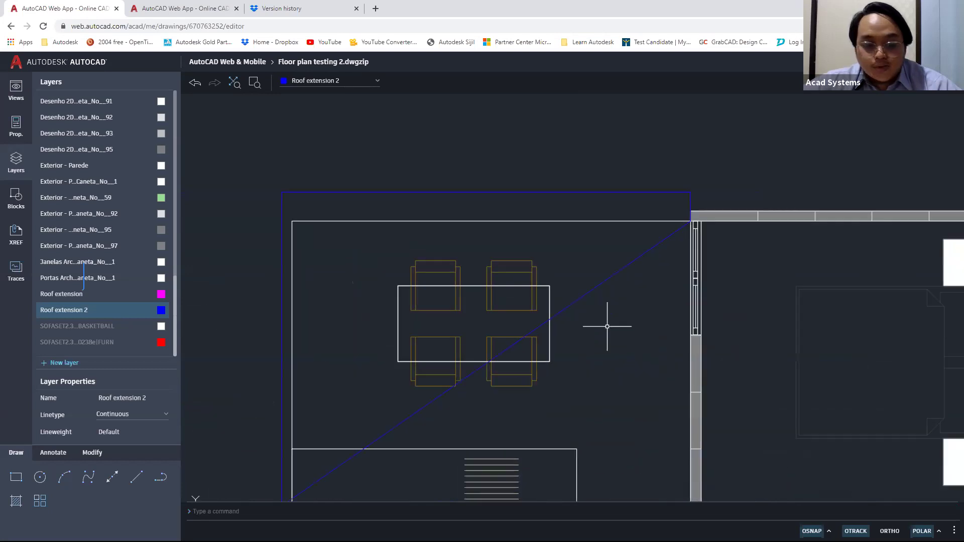
- Undo the closed polyline around the right plan's dining terrace
{"action": "key", "text": "ctrl+z"}
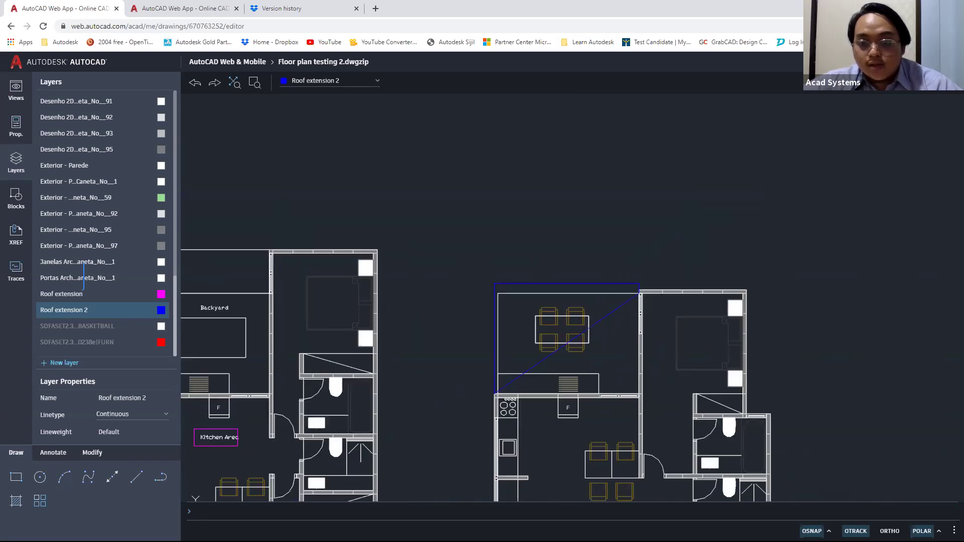
{"action": "scroll", "coordinate": [631, 318], "scroll_direction": "up", "scroll_amount": 3}
{"action": "scroll", "coordinate": [673, 323], "scroll_direction": "down", "scroll_amount": 8}
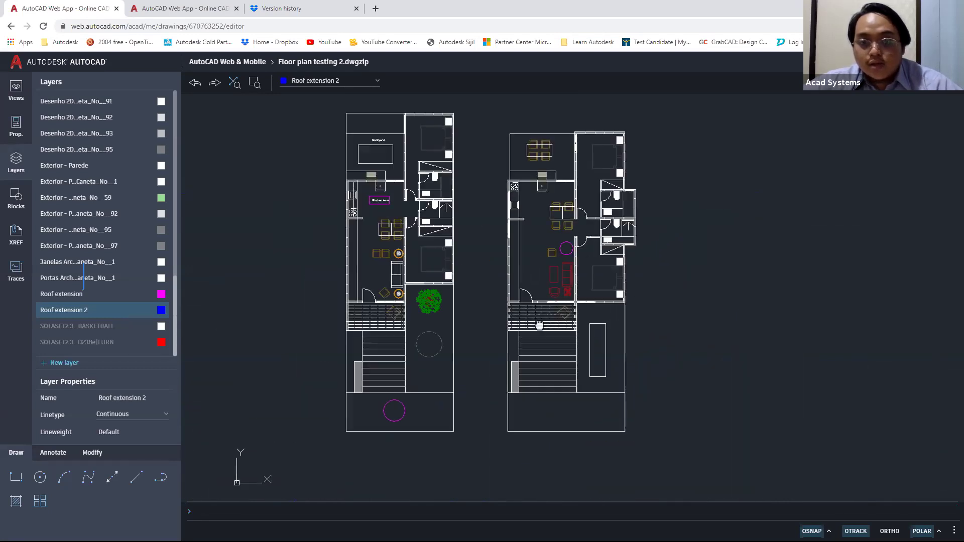
{"action": "scroll", "coordinate": [493, 123], "scroll_direction": "up", "scroll_amount": 5}
- Start a polyline at the kitchen wall's outer corner beside the stove, going up level with the bedroom wall and across to its outer corner
{"action": "left_click", "coordinate": [69, 478]}
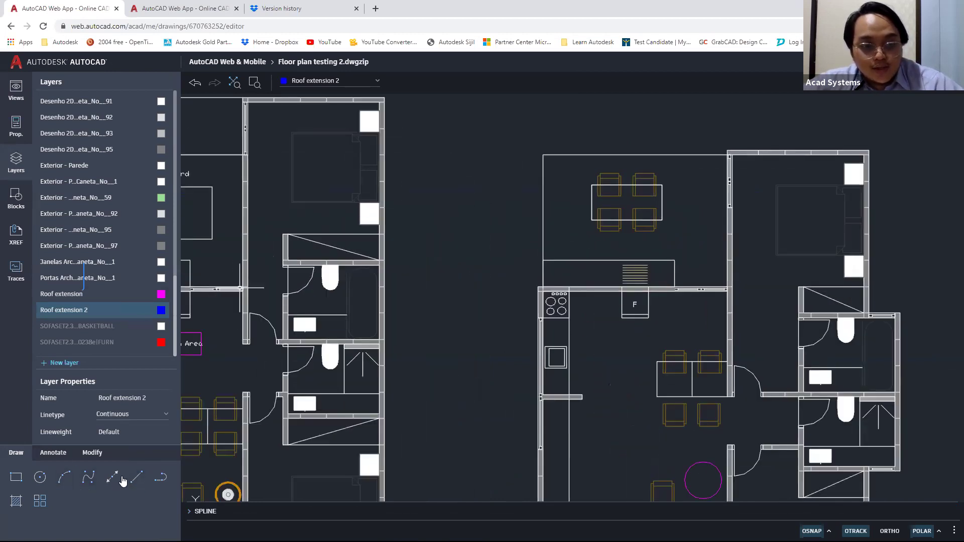
{"action": "left_click", "coordinate": [159, 483]}
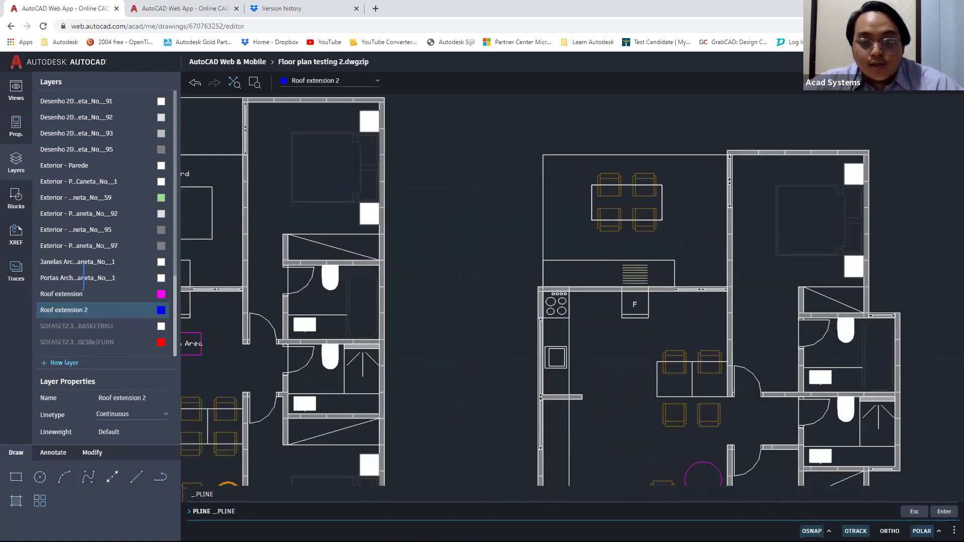
{"action": "left_click", "coordinate": [538, 287]}
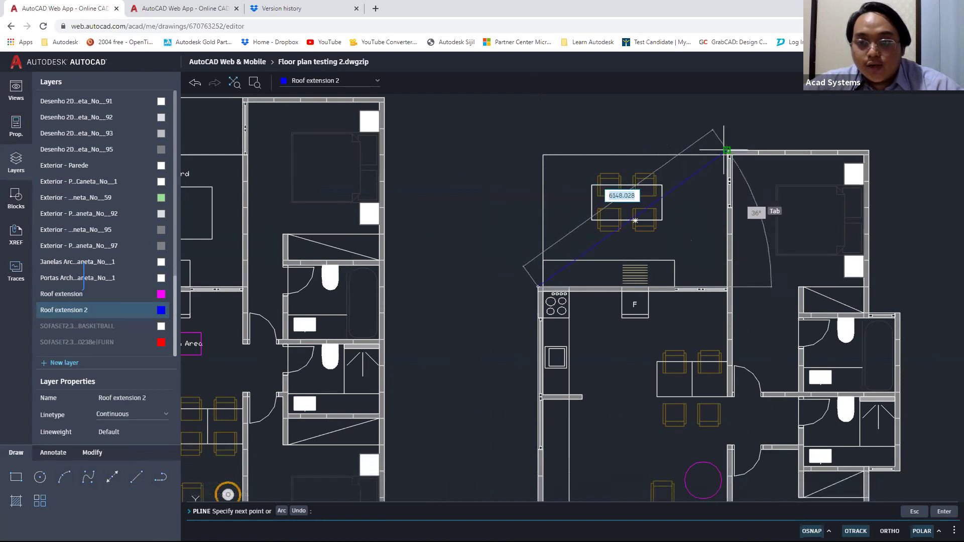
{"action": "left_click", "coordinate": [538, 149]}
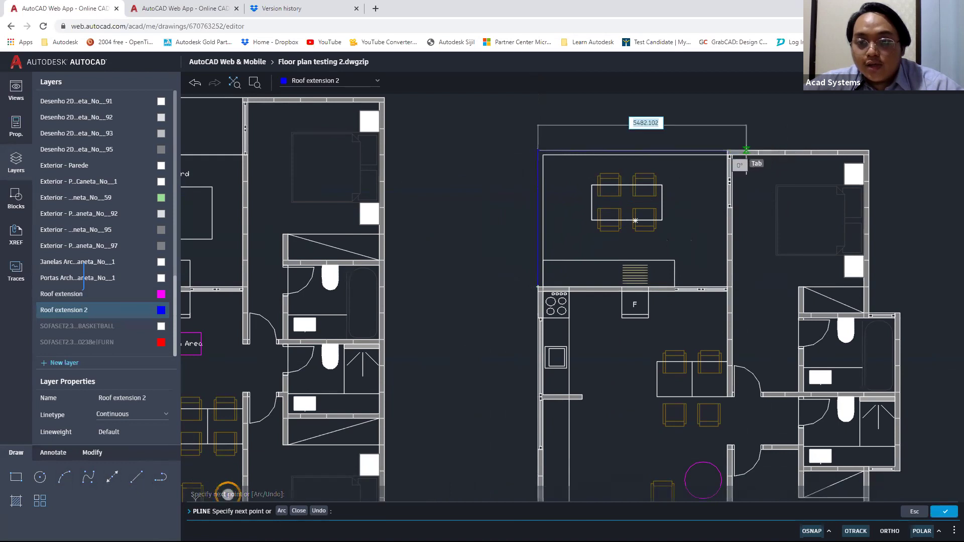
{"action": "scroll", "coordinate": [727, 150], "scroll_direction": "up", "scroll_amount": 3}
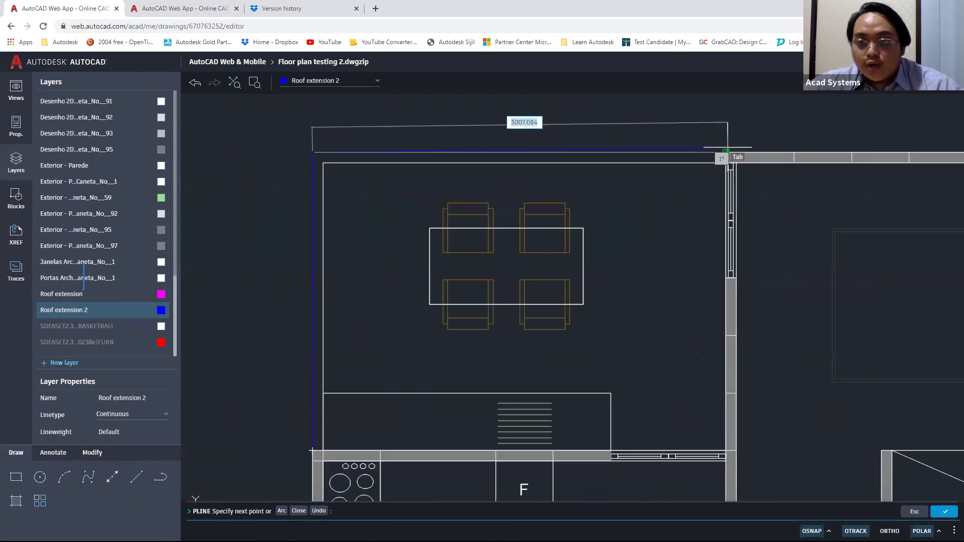
{"action": "left_click", "coordinate": [726, 152]}
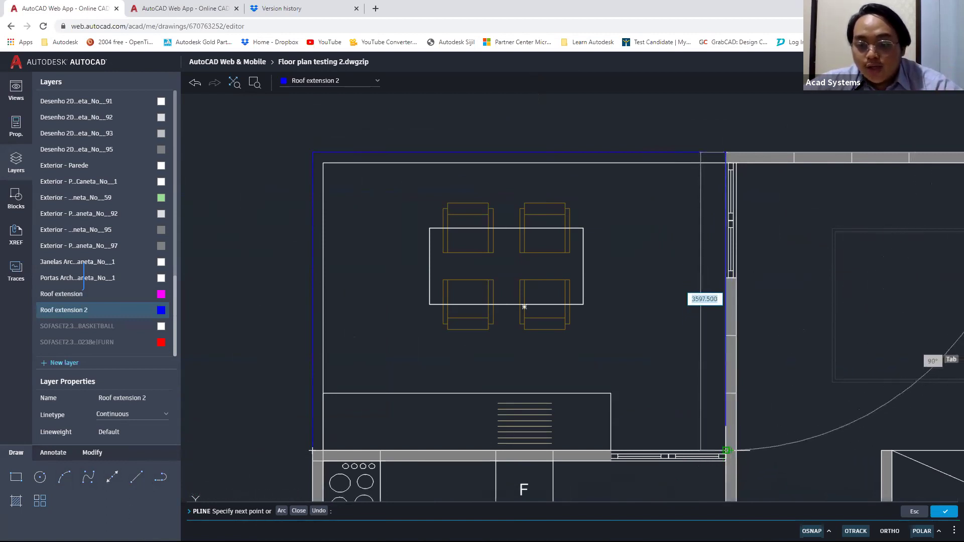
- Continue the polyline down the bedroom wall to the kitchen wall, run it back to the starting corner and finish it
{"action": "left_click", "coordinate": [726, 451]}
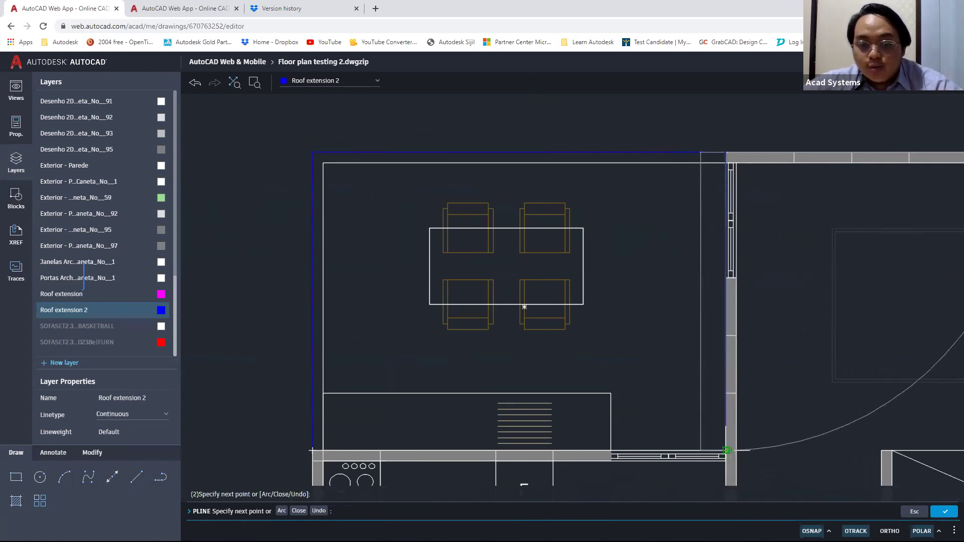
{"action": "right_click", "coordinate": [313, 451]}
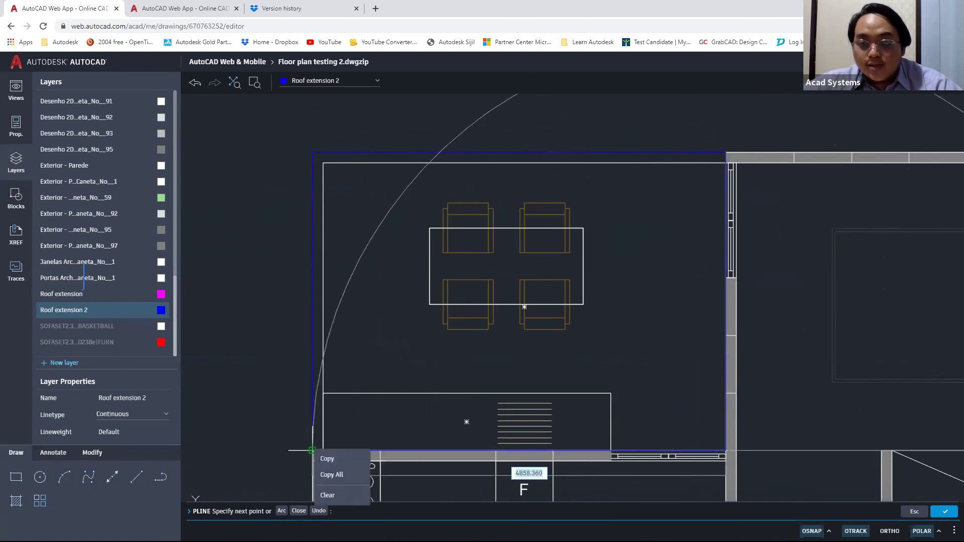
{"action": "left_click", "coordinate": [335, 475]}
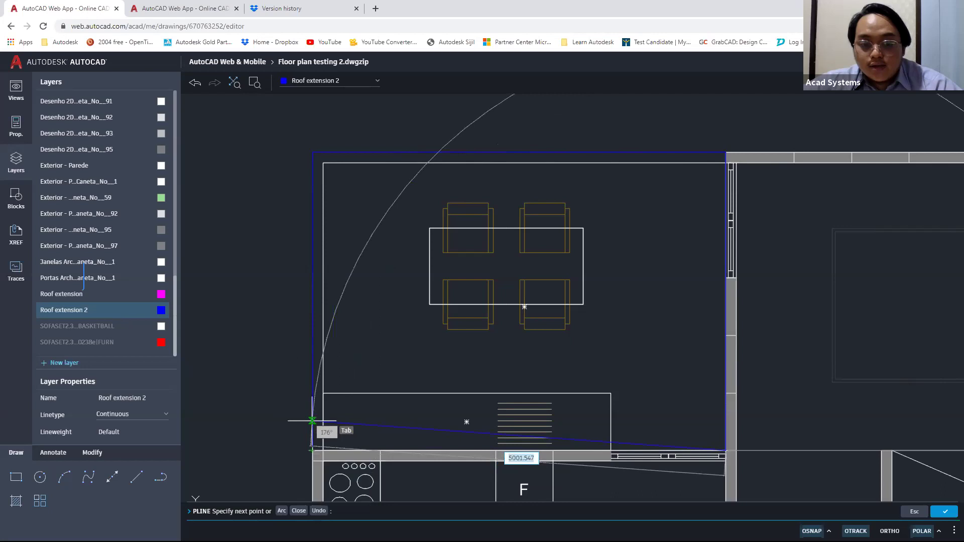
{"action": "left_click", "coordinate": [313, 450]}
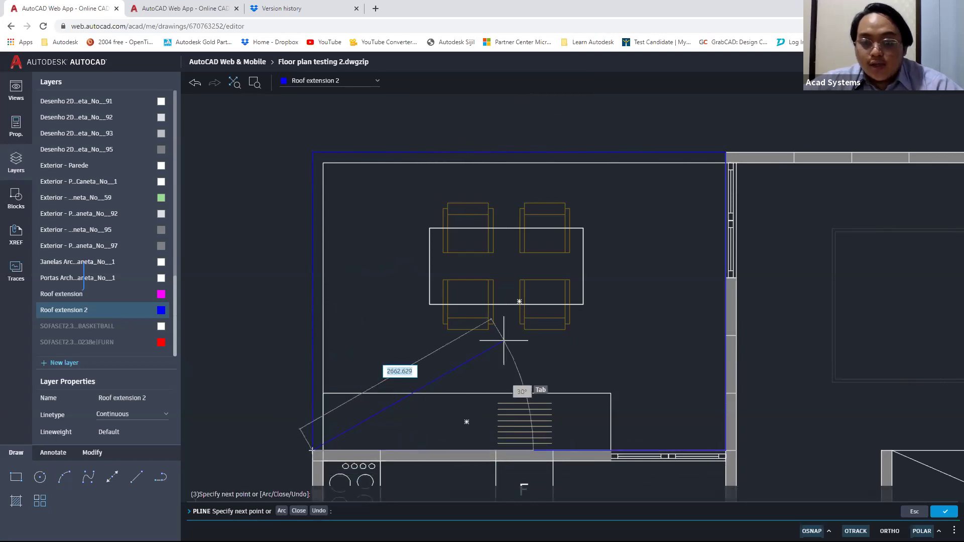
{"action": "key", "text": "Return"}
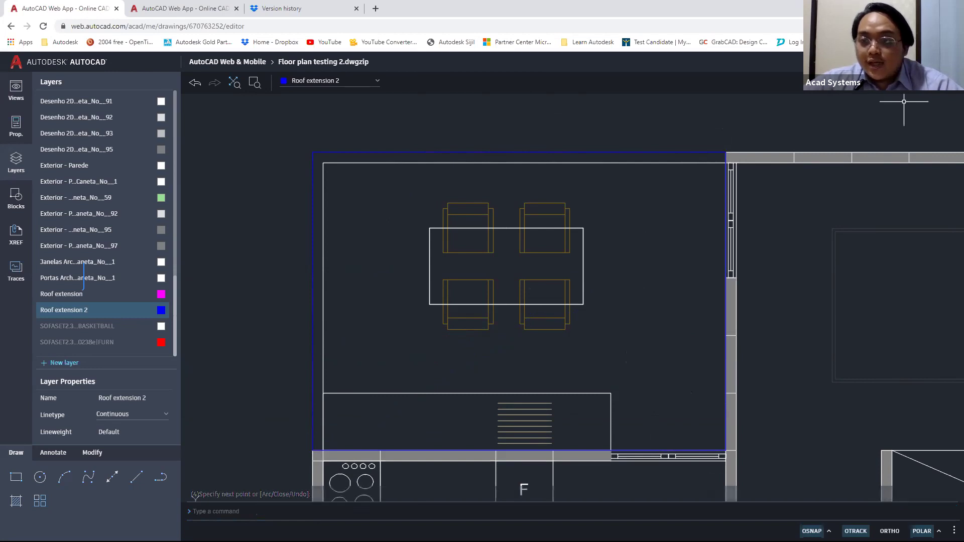
- Examine the finished roof outline and compare it with the Dropbox drawing Floor plan.dwg, returning to Floor plan testing 2
{"action": "scroll", "coordinate": [710, 193], "scroll_direction": "down", "scroll_amount": 2}
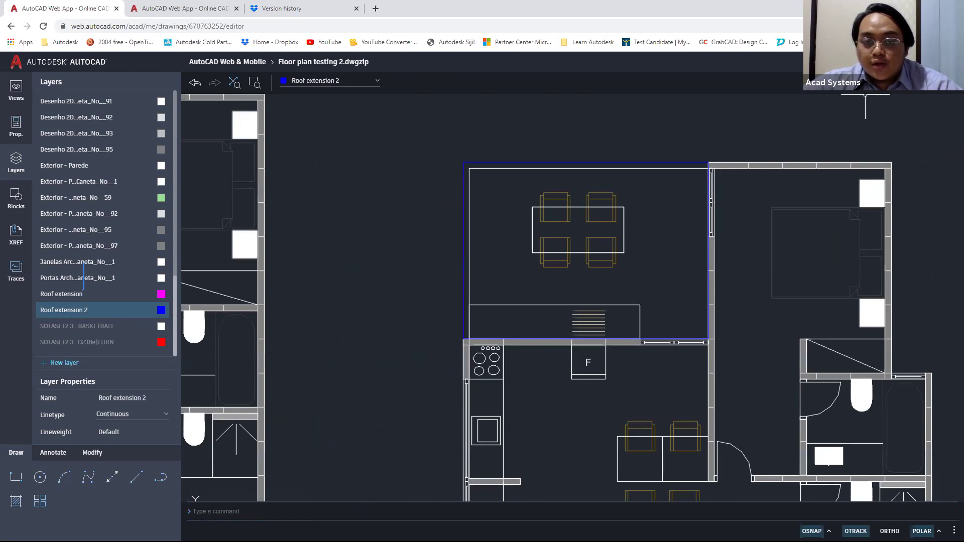
{"action": "scroll", "coordinate": [474, 293], "scroll_direction": "down", "scroll_amount": 3}
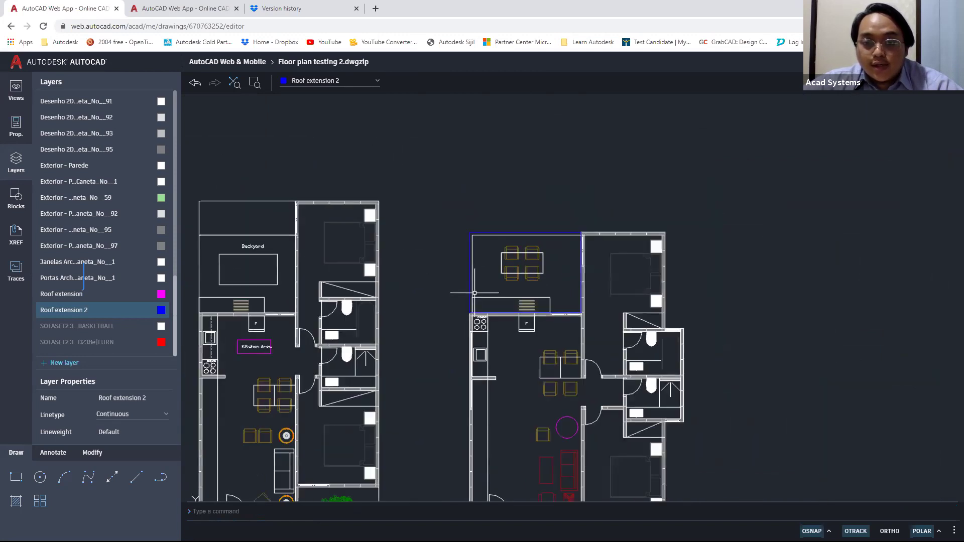
{"action": "scroll", "coordinate": [519, 292], "scroll_direction": "up", "scroll_amount": 4}
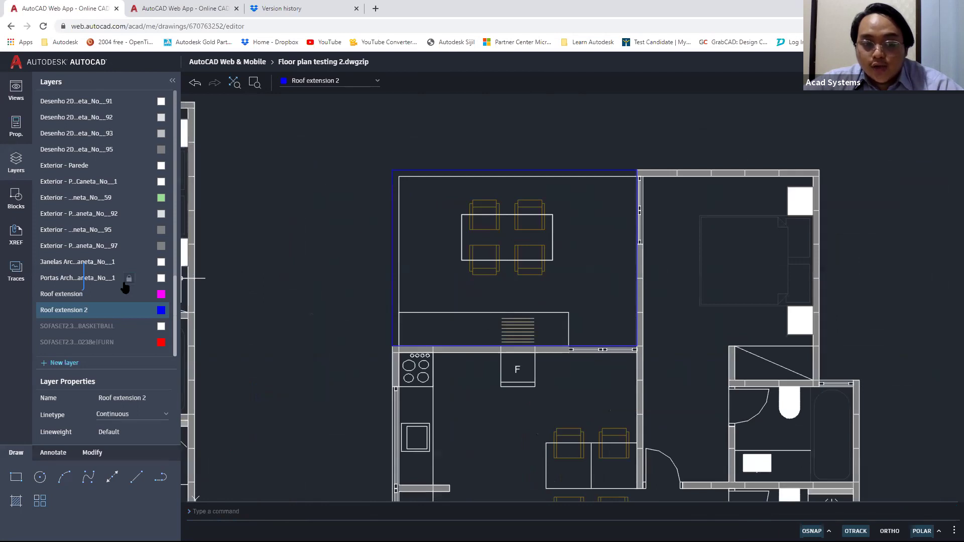
{"action": "left_click", "coordinate": [200, 8]}
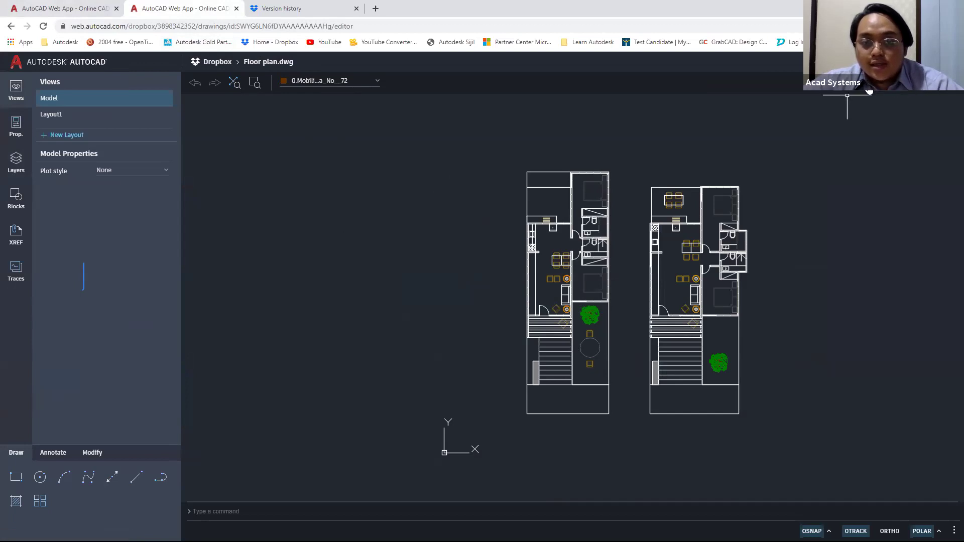
{"action": "left_click", "coordinate": [80, 8]}
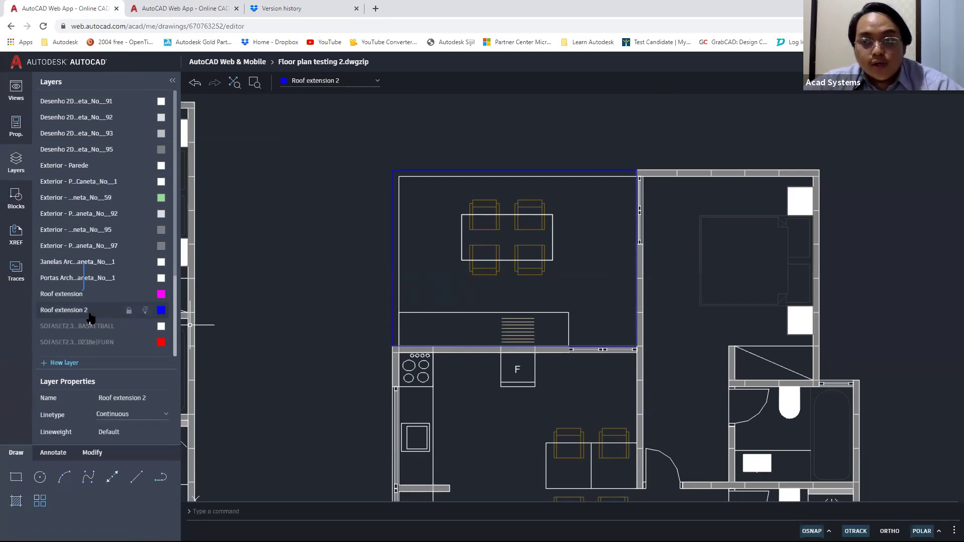
- Browse the current drawing's blocks and insert a "Cadeira de" chair block into the empty space between the two plans
{"action": "left_click", "coordinate": [17, 198]}
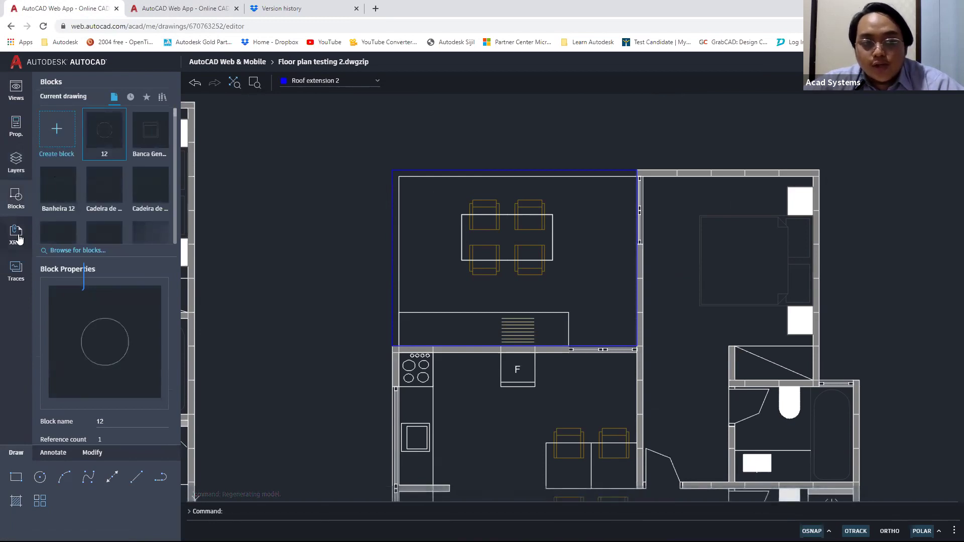
{"action": "scroll", "coordinate": [319, 267], "scroll_direction": "down", "scroll_amount": 5}
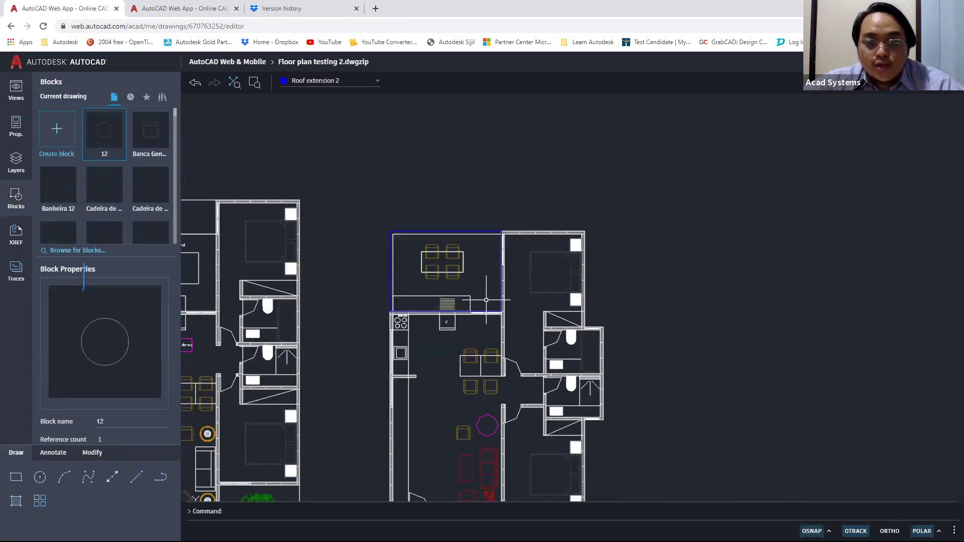
{"action": "scroll", "coordinate": [512, 261], "scroll_direction": "down", "scroll_amount": 3}
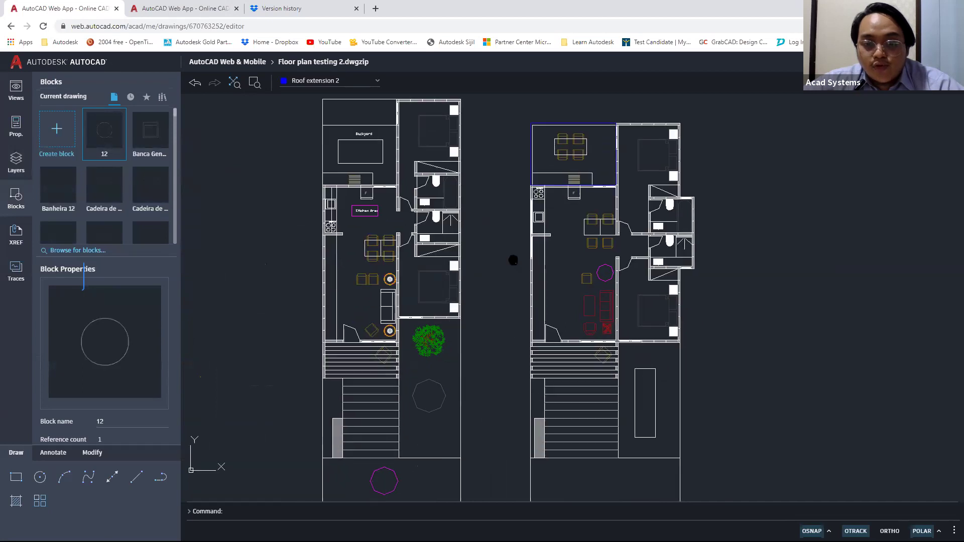
{"action": "scroll", "coordinate": [499, 329], "scroll_direction": "up", "scroll_amount": 5}
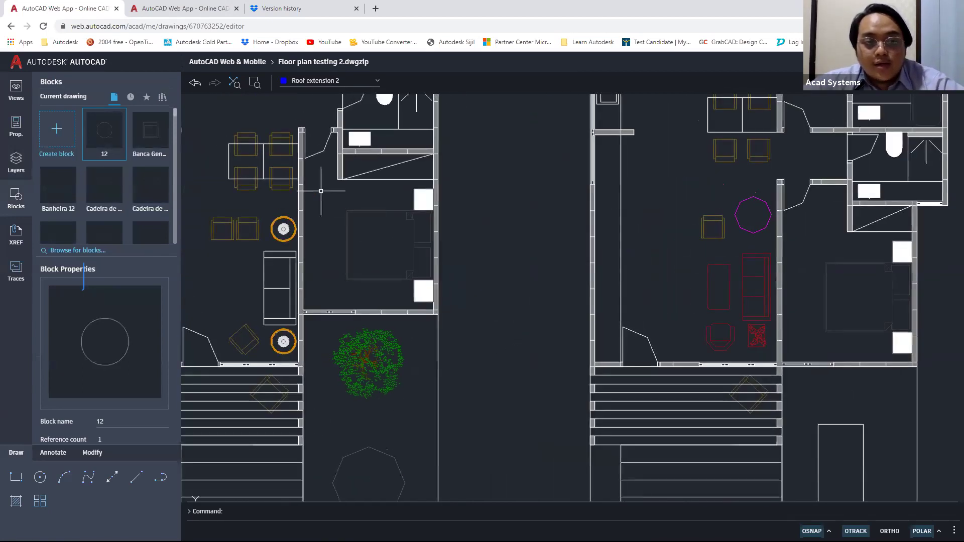
{"action": "scroll", "coordinate": [136, 185], "scroll_direction": "down", "scroll_amount": 2}
{"action": "scroll", "coordinate": [137, 182], "scroll_direction": "up", "scroll_amount": 3}
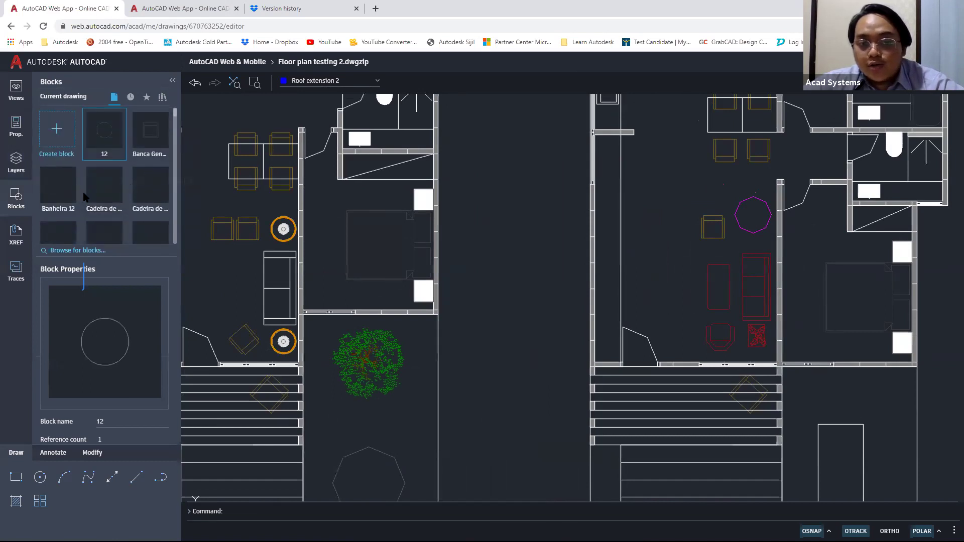
{"action": "scroll", "coordinate": [111, 176], "scroll_direction": "down", "scroll_amount": 2}
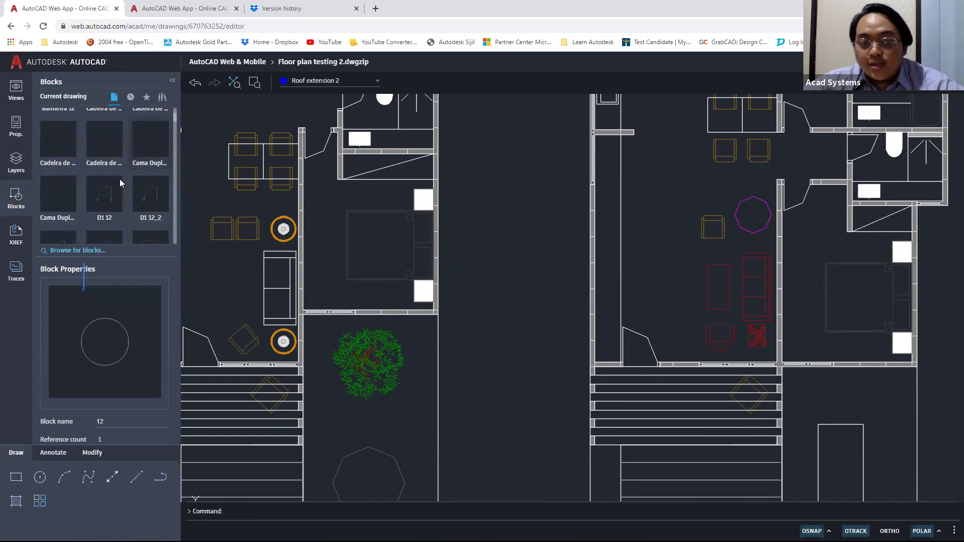
{"action": "scroll", "coordinate": [606, 274], "scroll_direction": "down", "scroll_amount": 5}
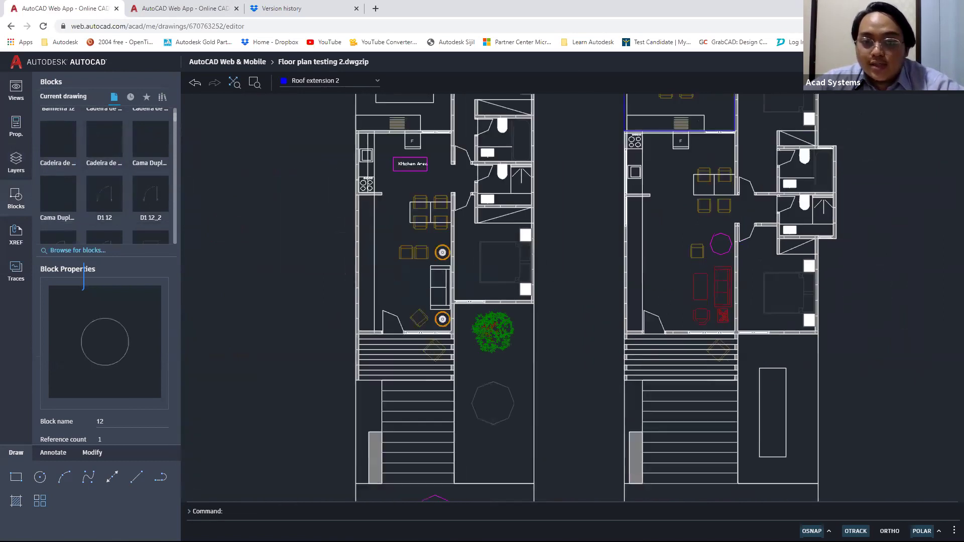
{"action": "scroll", "coordinate": [528, 287], "scroll_direction": "up", "scroll_amount": 5}
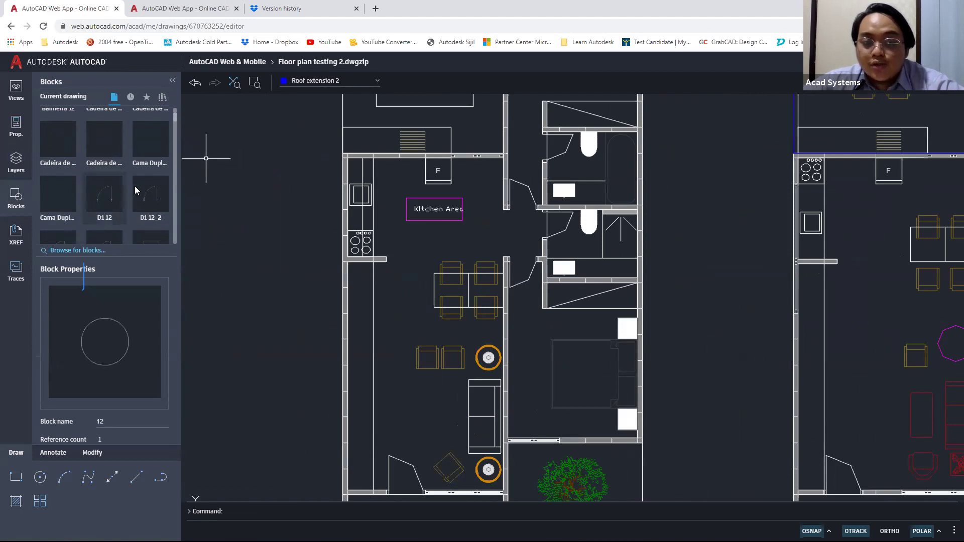
{"action": "scroll", "coordinate": [134, 188], "scroll_direction": "up", "scroll_amount": 3}
{"action": "left_click_drag", "start_coordinate": [106, 191], "coordinate": [709, 274]}
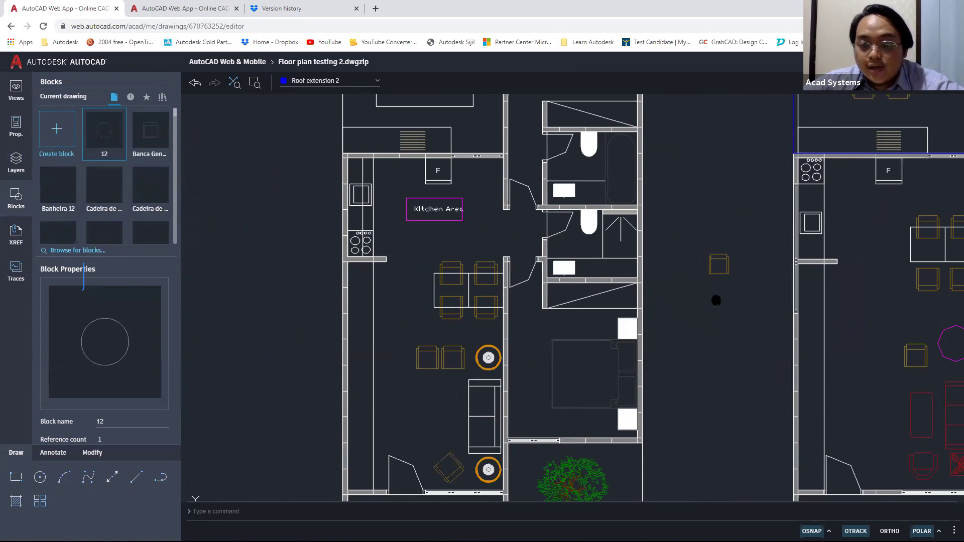
{"action": "scroll", "coordinate": [675, 262], "scroll_direction": "up", "scroll_amount": 5}
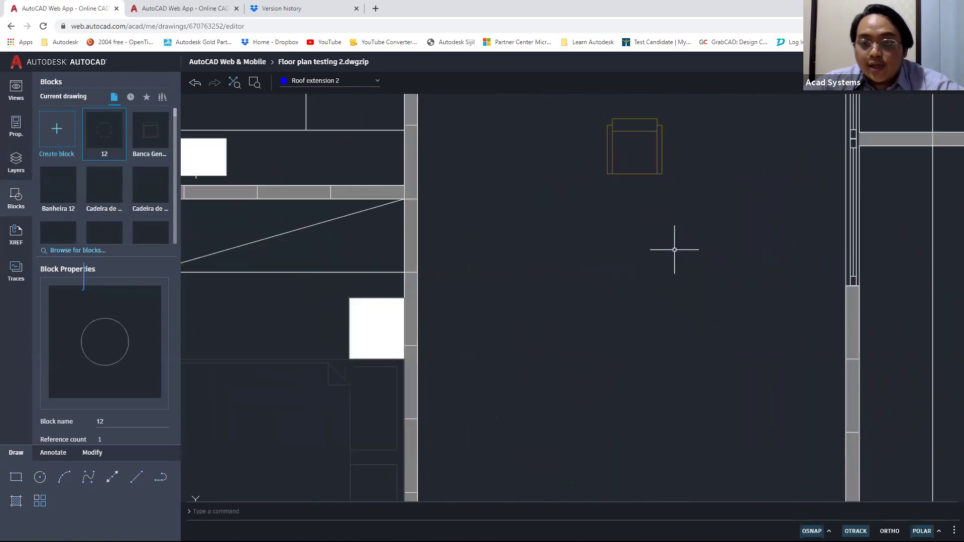
- Move the inserted chair block from between the two plans to just above the grey octagon below the tree
{"action": "scroll", "coordinate": [682, 239], "scroll_direction": "down", "scroll_amount": 5}
{"action": "left_click", "coordinate": [691, 252]}
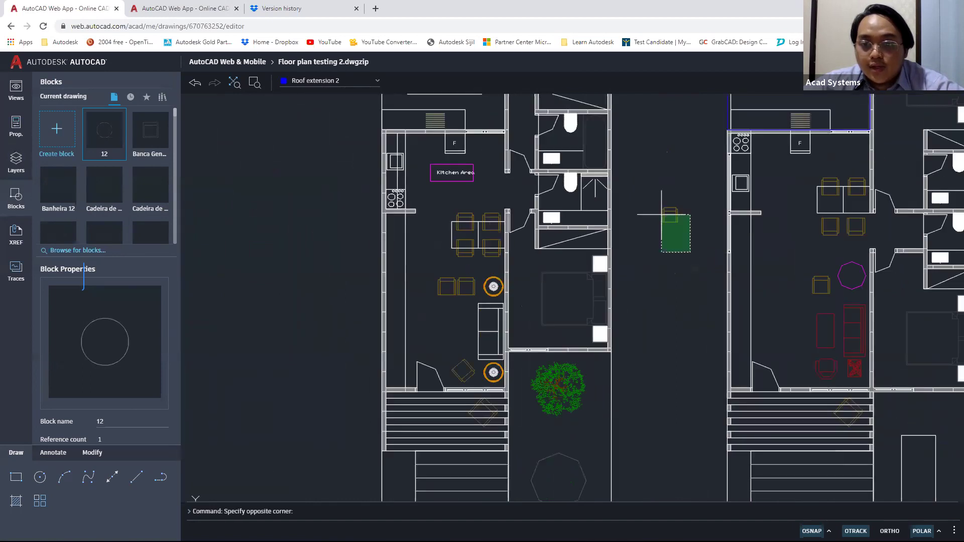
{"action": "left_click", "coordinate": [645, 190]}
{"action": "type", "text": "mo"}
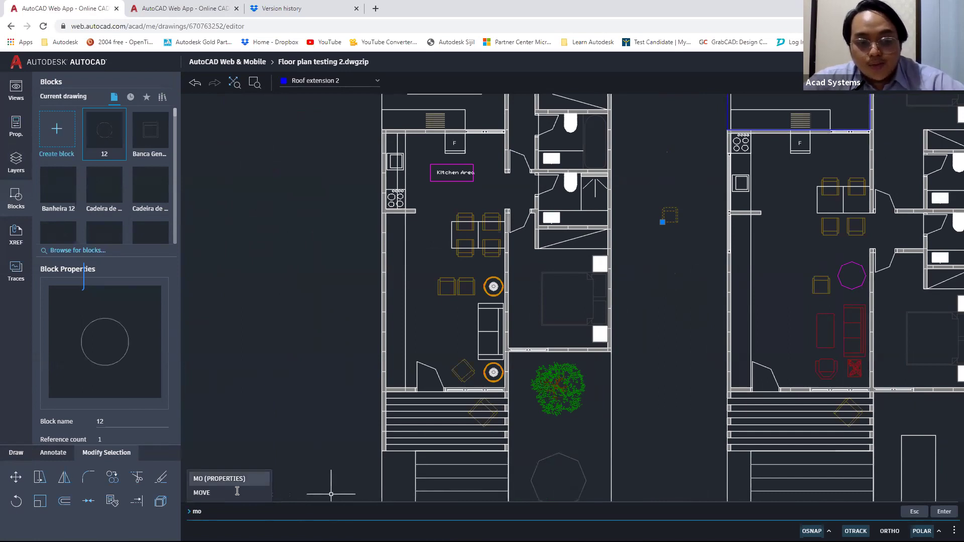
{"action": "left_click", "coordinate": [236, 493]}
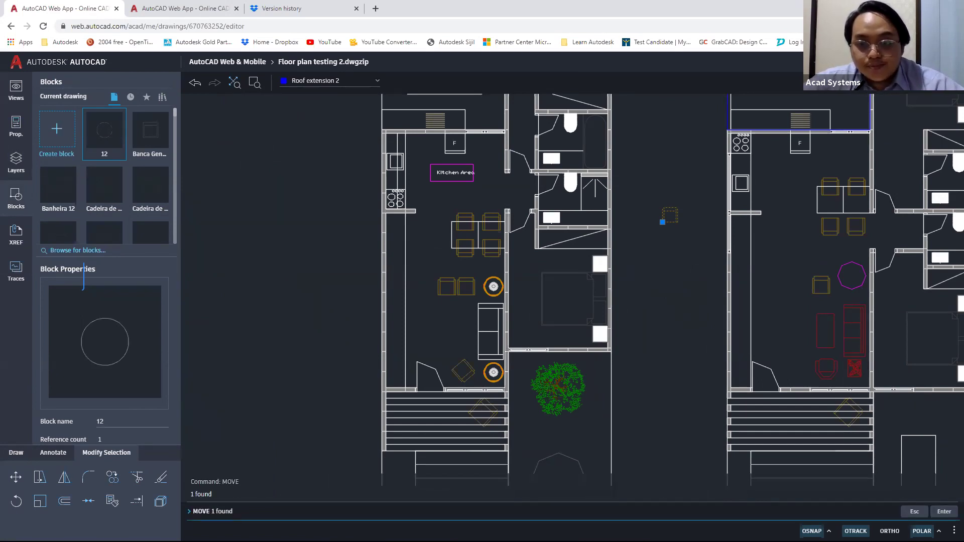
{"action": "left_click", "coordinate": [678, 222]}
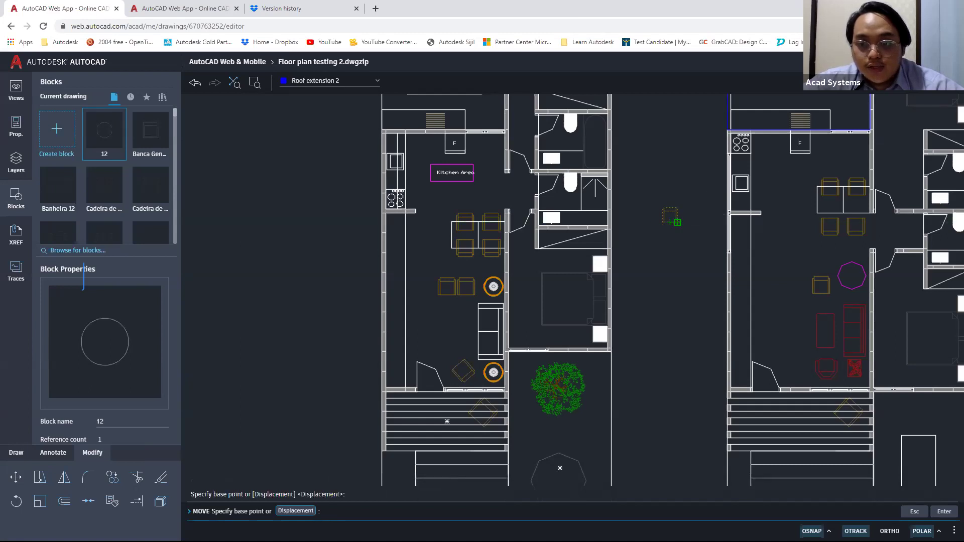
{"action": "mouse_move", "coordinate": [768, 338]}
{"action": "middle_mouse_down"}
{"action": "mouse_move", "coordinate": [723, 219]}
{"action": "mouse_move", "coordinate": [713, 122]}
{"action": "mouse_move", "coordinate": [601, 107]}
{"action": "mouse_move", "coordinate": [687, 152]}
{"action": "middle_mouse_up"}
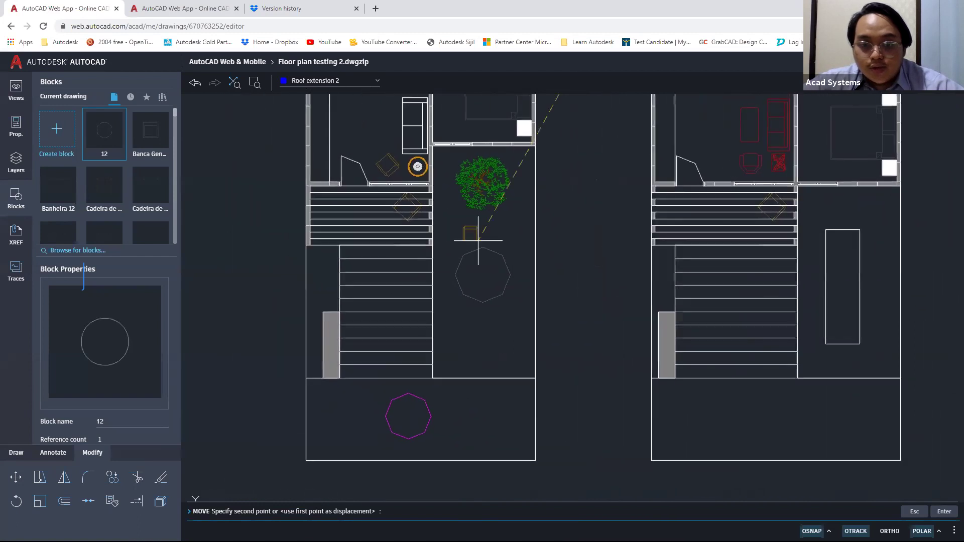
{"action": "scroll", "coordinate": [477, 236], "scroll_direction": "up", "scroll_amount": 5}
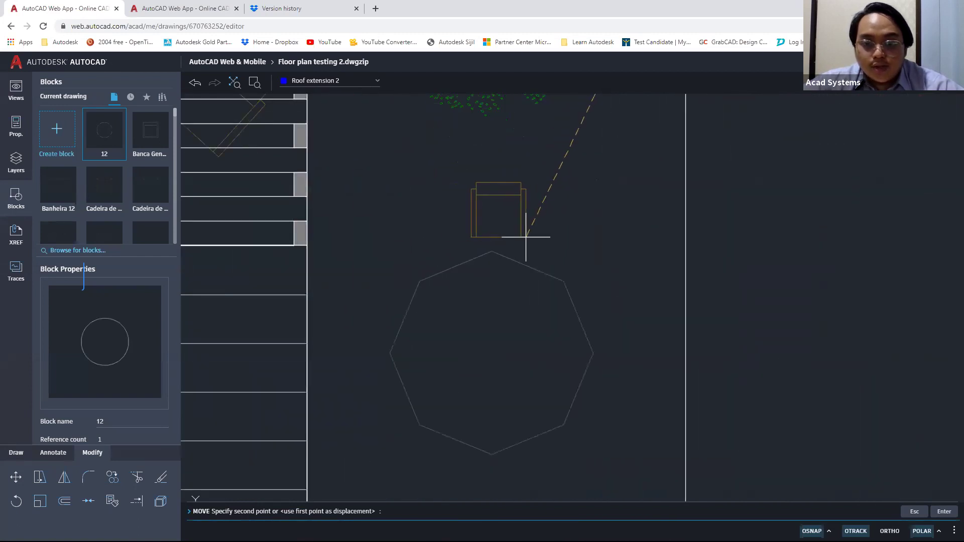
{"action": "left_click", "coordinate": [516, 241]}
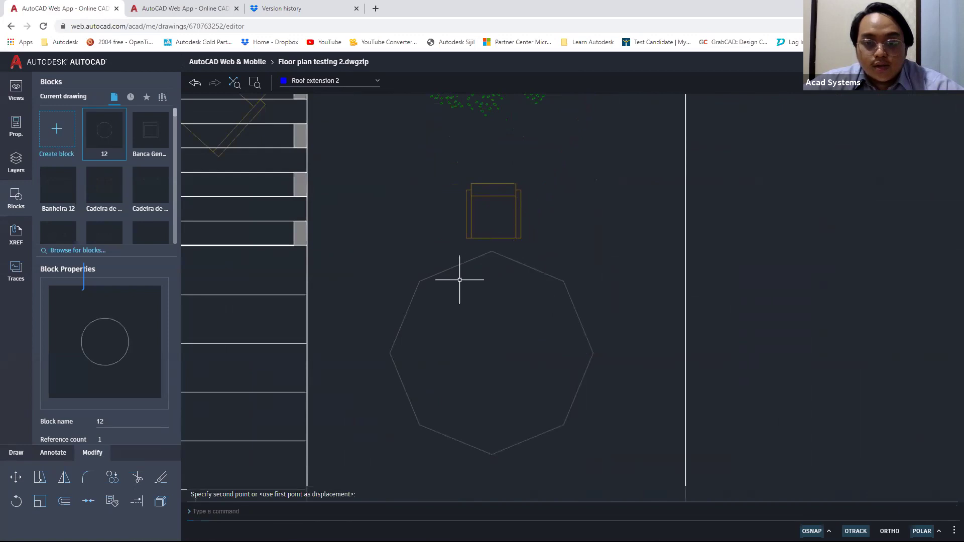
- Draw a narrow upright rectangle on the Roof extension 2 layer, beside and below the grey octagon in the yard
{"action": "mouse_move", "coordinate": [318, 270]}
{"action": "middle_mouse_down"}
{"action": "mouse_move", "coordinate": [366, 207]}
{"action": "mouse_move", "coordinate": [365, 121]}
{"action": "middle_mouse_up"}
{"action": "scroll", "coordinate": [451, 301], "scroll_direction": "down", "scroll_amount": 4}
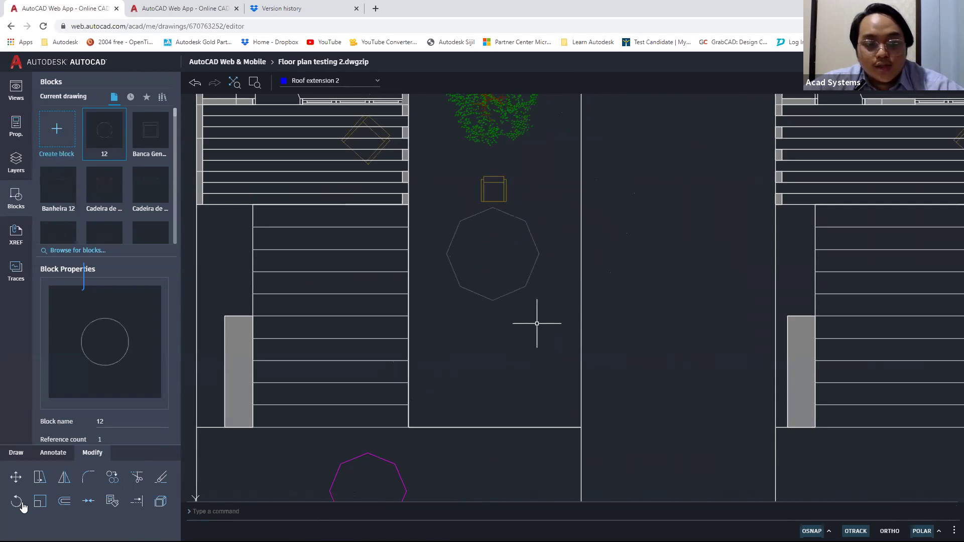
{"action": "left_click", "coordinate": [17, 455]}
{"action": "left_click", "coordinate": [16, 477]}
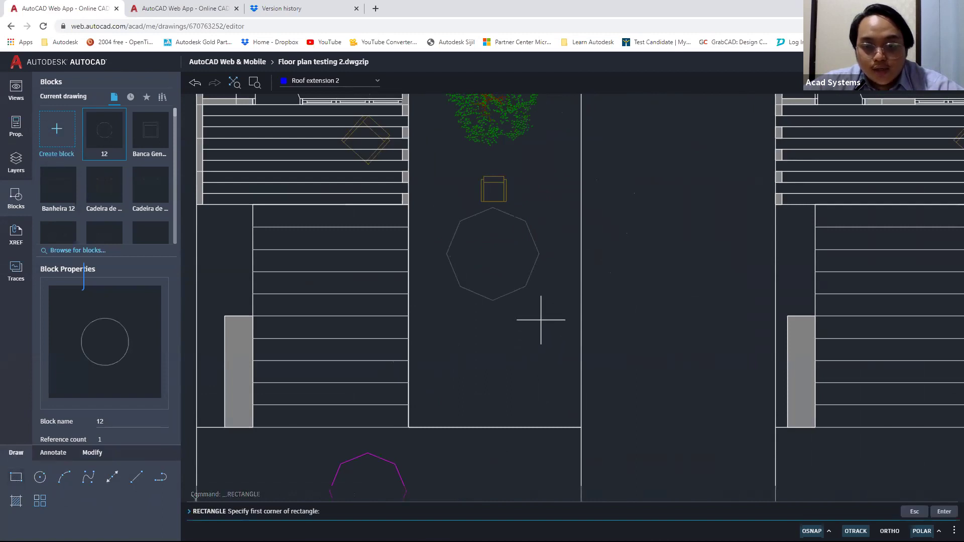
{"action": "left_click", "coordinate": [378, 82]}
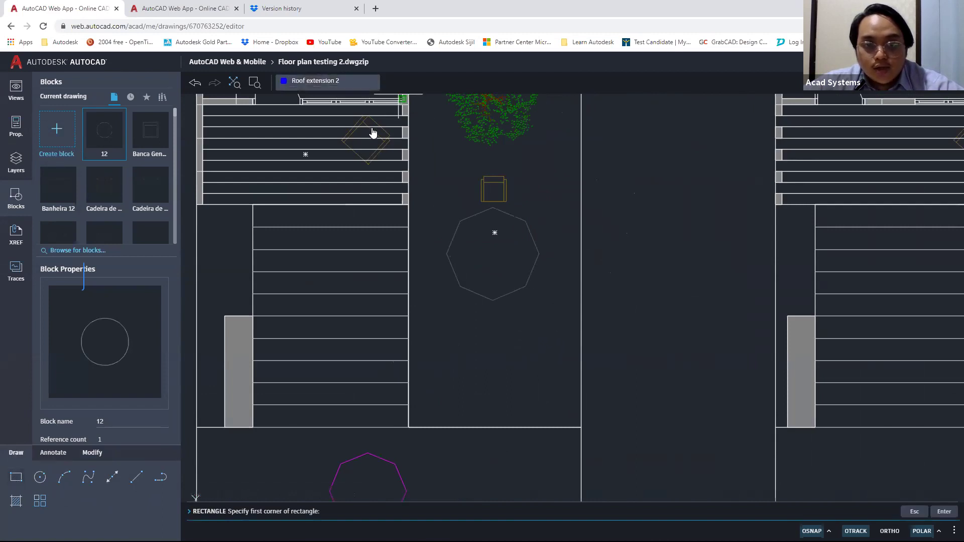
{"action": "scroll", "coordinate": [329, 218], "scroll_direction": "down", "scroll_amount": 1}
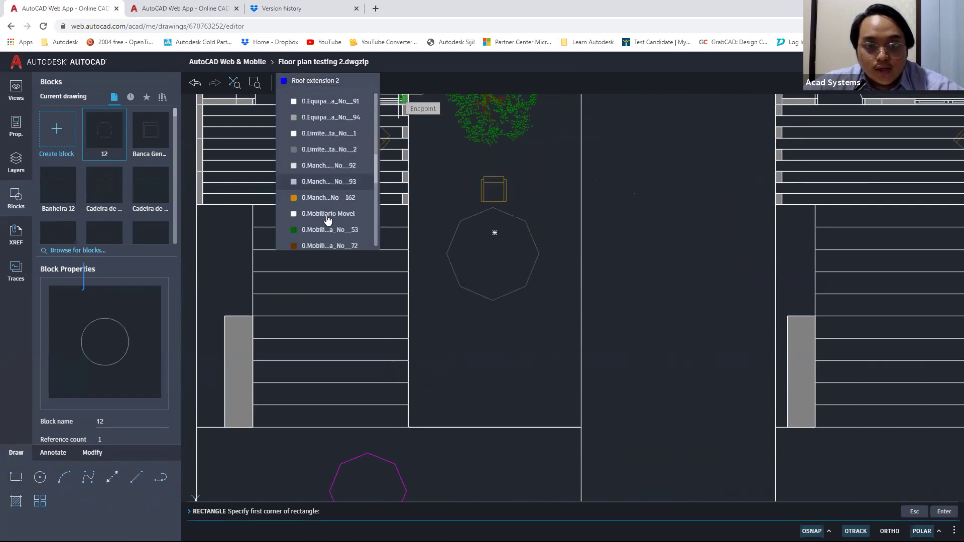
{"action": "left_click", "coordinate": [330, 185]}
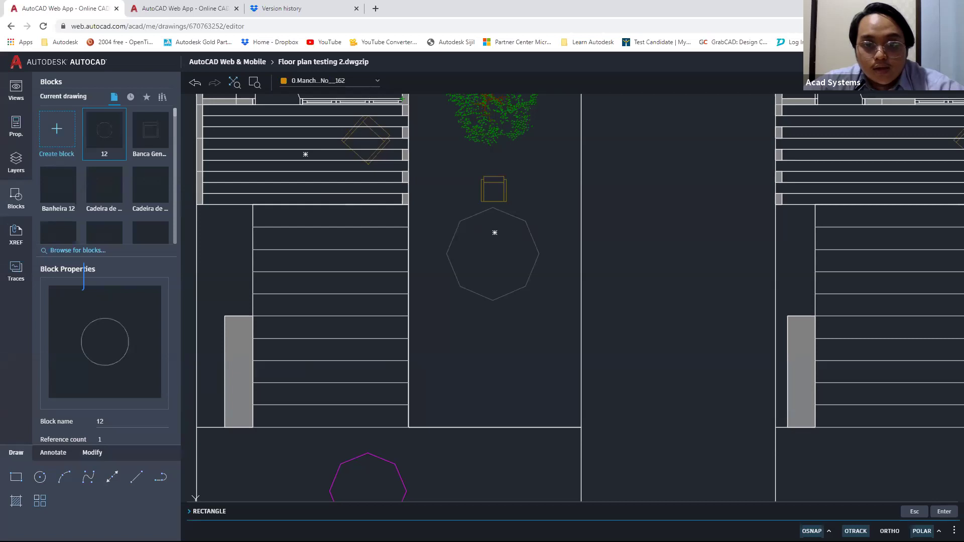
{"action": "left_click", "coordinate": [526, 362]}
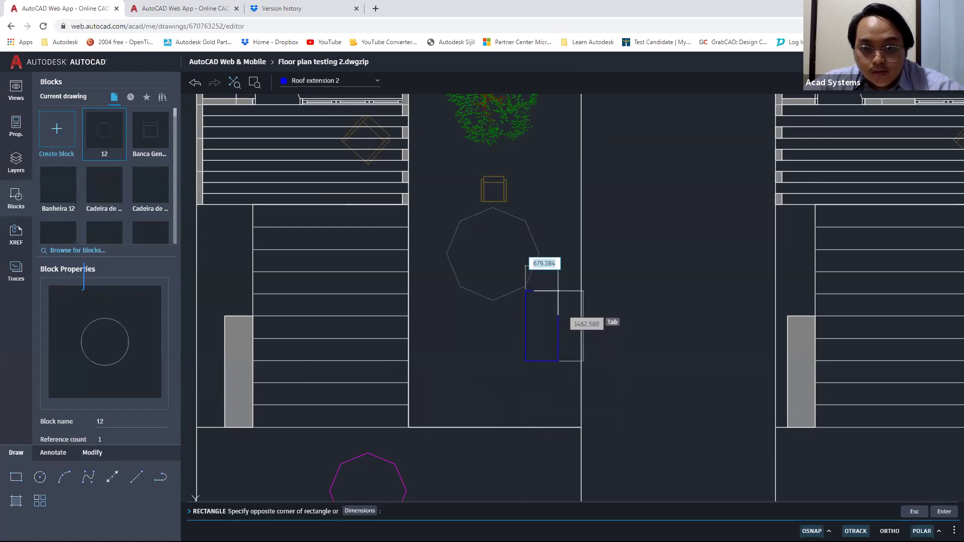
{"action": "left_click", "coordinate": [550, 284]}
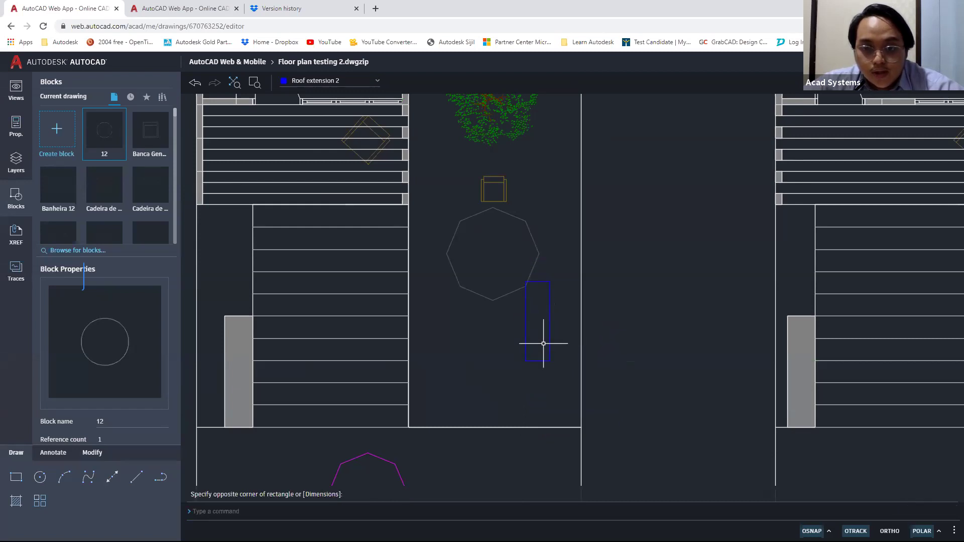
- Move the blue rectangle by its lower outer corner into the yard's lower outer corner, clear of the octagon
{"action": "left_click", "coordinate": [530, 351]}
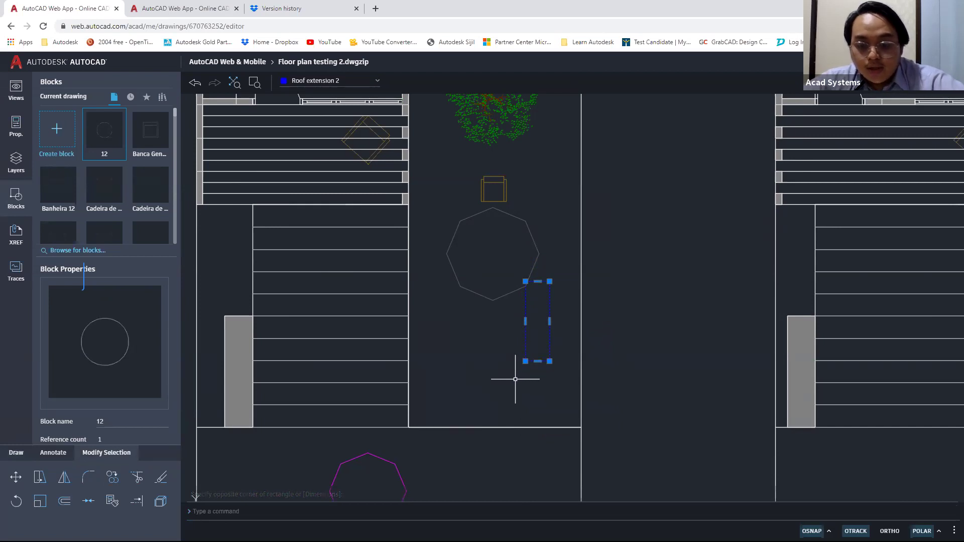
{"action": "type", "text": "m"}
{"action": "key", "text": "Return"}
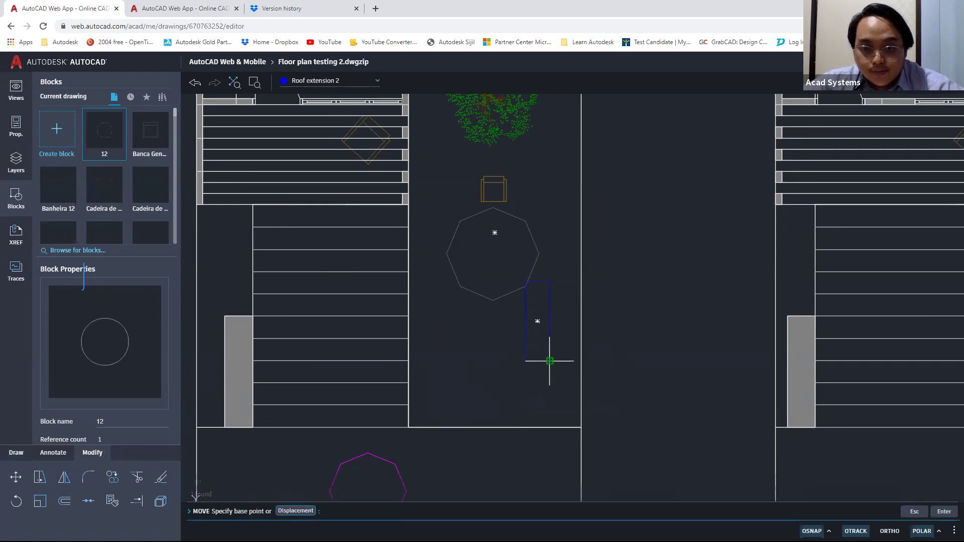
{"action": "left_click", "coordinate": [549, 360]}
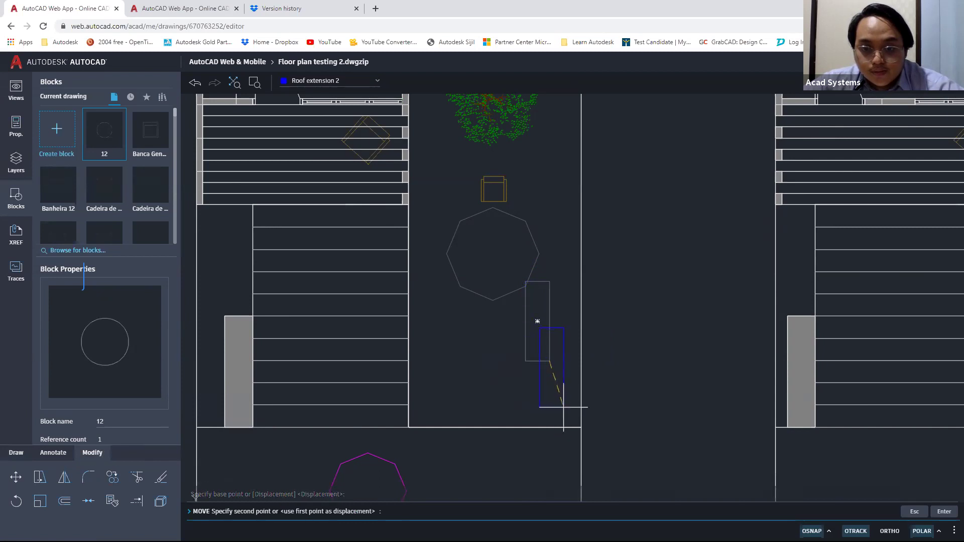
{"action": "left_click", "coordinate": [563, 407]}
{"action": "left_click", "coordinate": [569, 414]}
{"action": "left_click", "coordinate": [532, 311]}
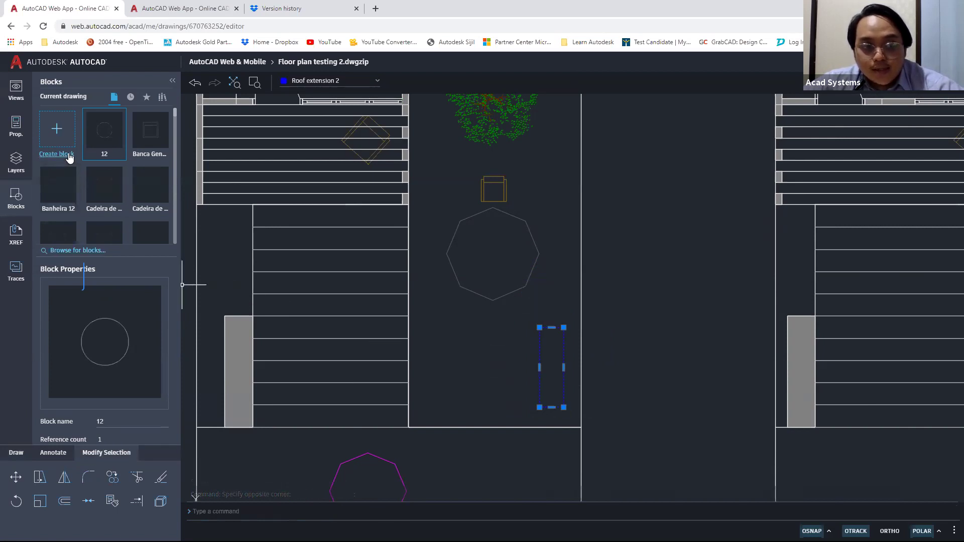
{"action": "key", "text": "Escape"}
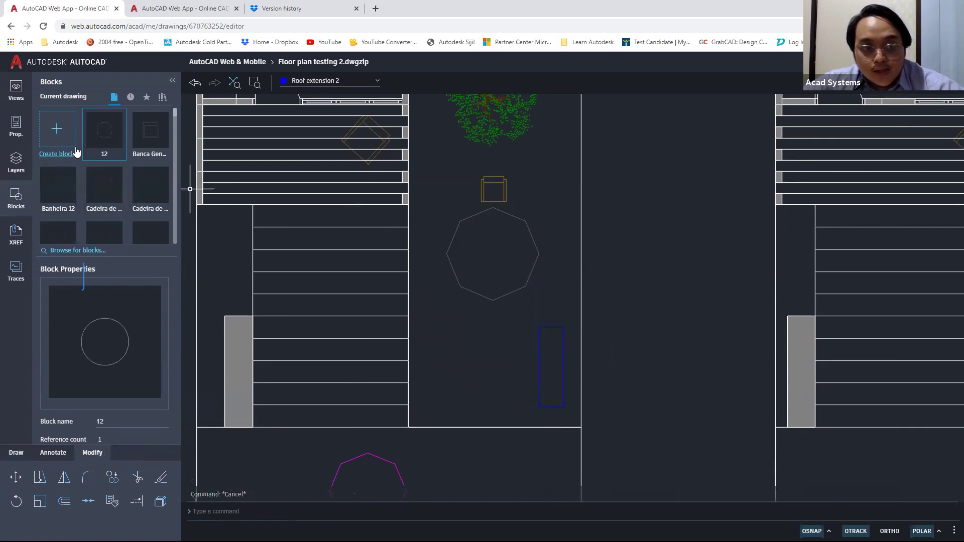
- Start a new block definition named bench1 with its insertion base point at the blue rectangle's centre
{"action": "left_click", "coordinate": [62, 157]}
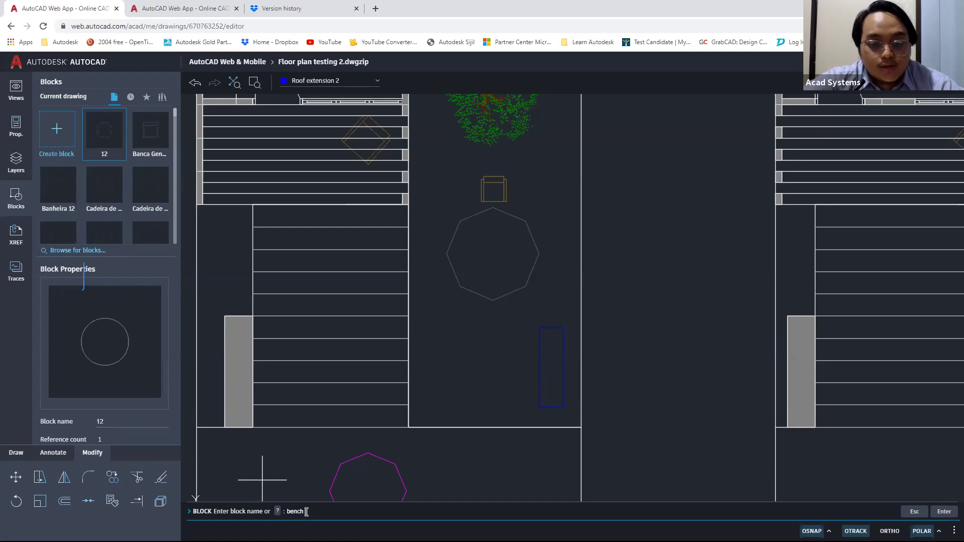
{"action": "type", "text": "bench1"}
{"action": "key", "text": "Return"}
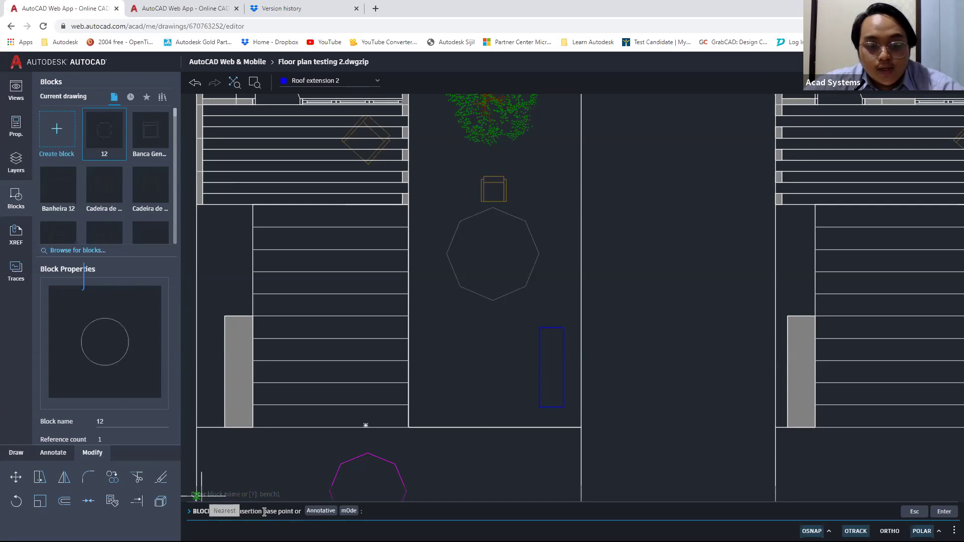
{"action": "left_click", "coordinate": [552, 368]}
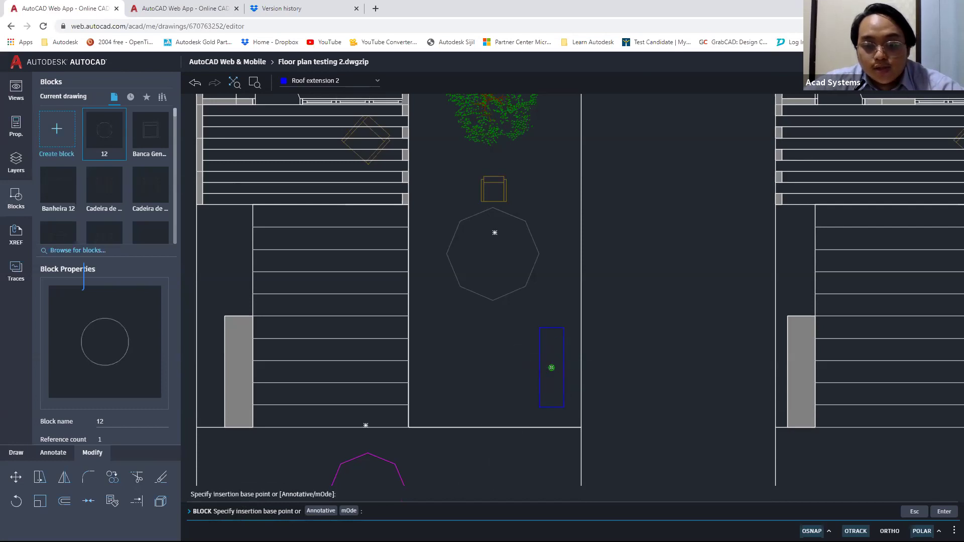
- Select the blue rectangle as the bench1 block's geometry and finish the block definition
{"action": "left_click", "coordinate": [544, 335]}
{"action": "left_click", "coordinate": [529, 328]}
{"action": "left_click", "coordinate": [536, 327]}
{"action": "left_click", "coordinate": [538, 326]}
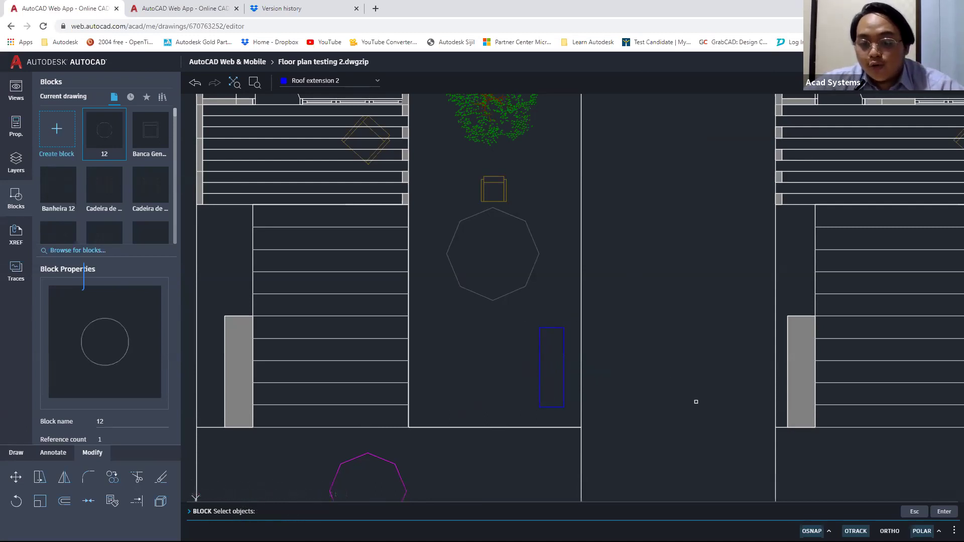
{"action": "left_click", "coordinate": [696, 402]}
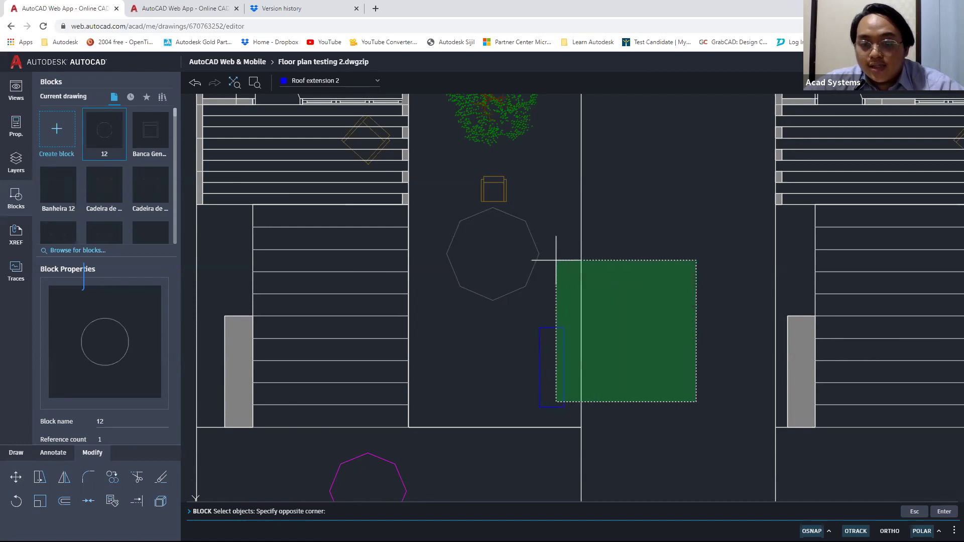
{"action": "left_click", "coordinate": [601, 264]}
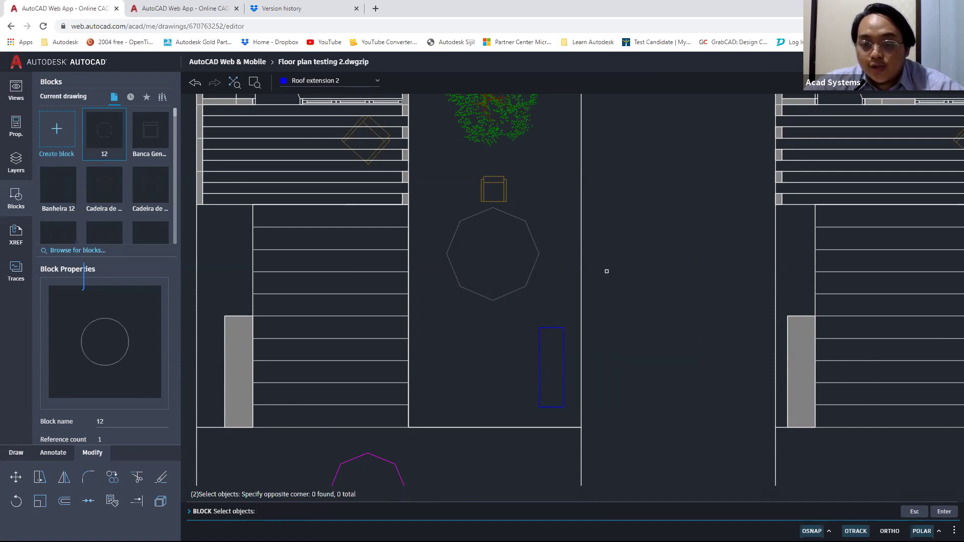
{"action": "left_click", "coordinate": [565, 363]}
{"action": "left_click", "coordinate": [531, 305]}
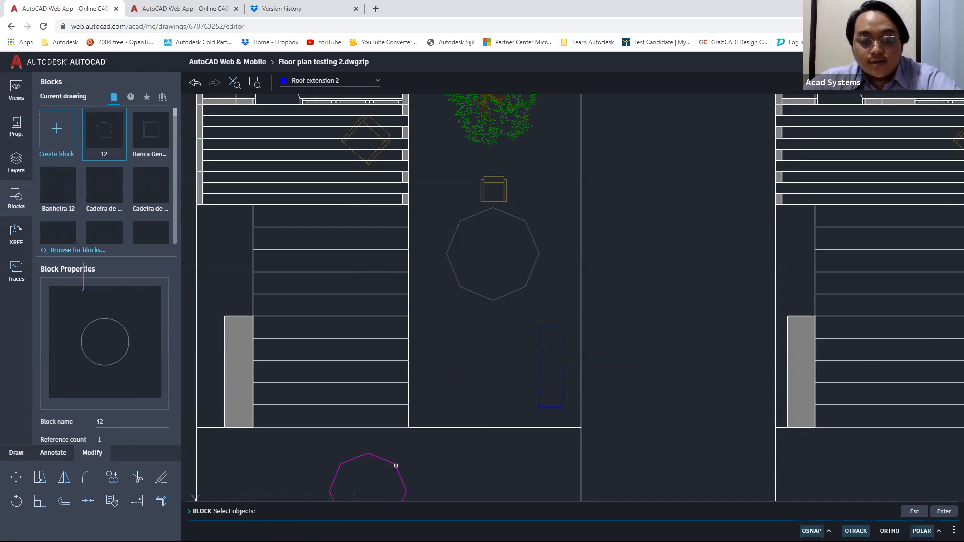
{"action": "key", "text": "Return"}
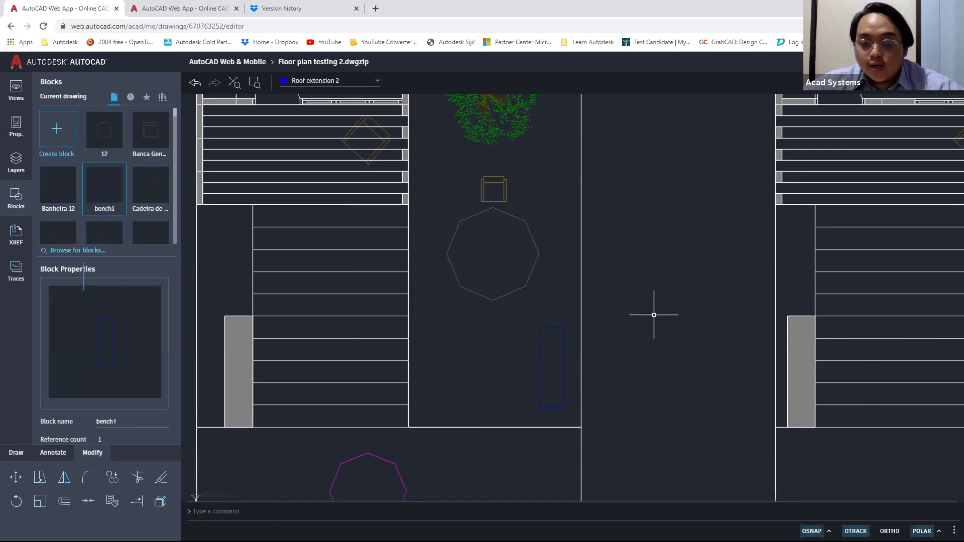
- Switch to desktop AutoCAD and examine both floor plans in the model space of Floor plan testing 2.dwg
{"action": "key", "text": "alt+Tab"}
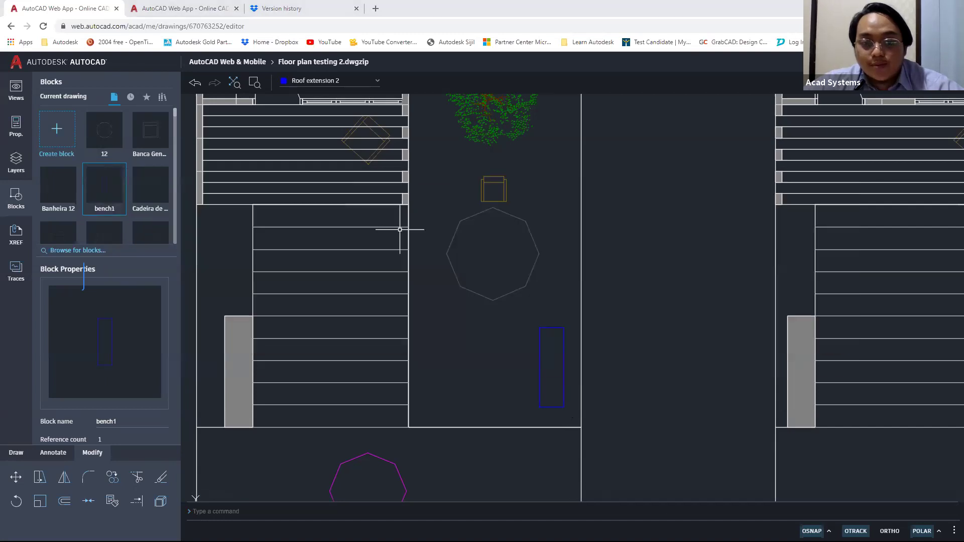
{"action": "key", "text": "alt+Tab"}
{"action": "key", "text": "alt+Tab"}
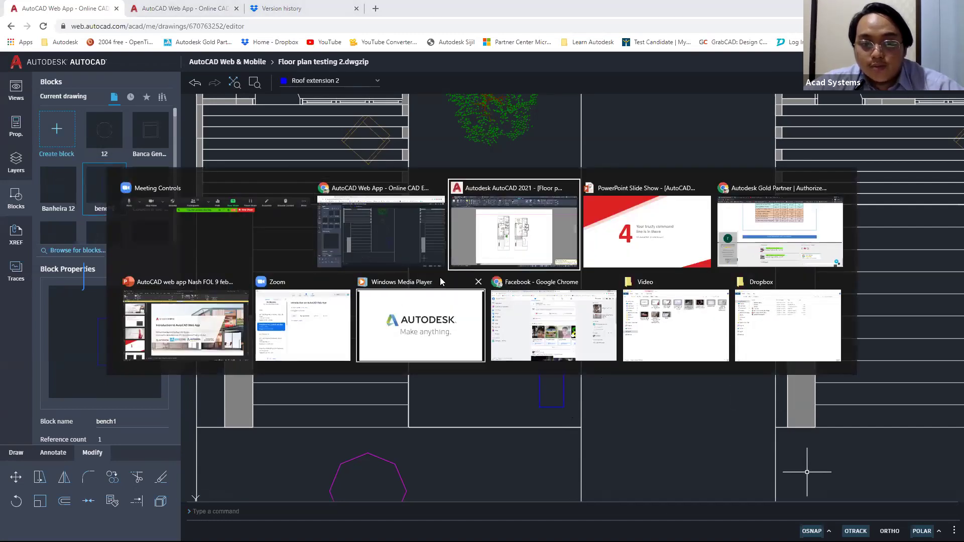
{"action": "left_click", "coordinate": [507, 252]}
{"action": "left_click", "coordinate": [50, 531]}
{"action": "left_click", "coordinate": [20, 532]}
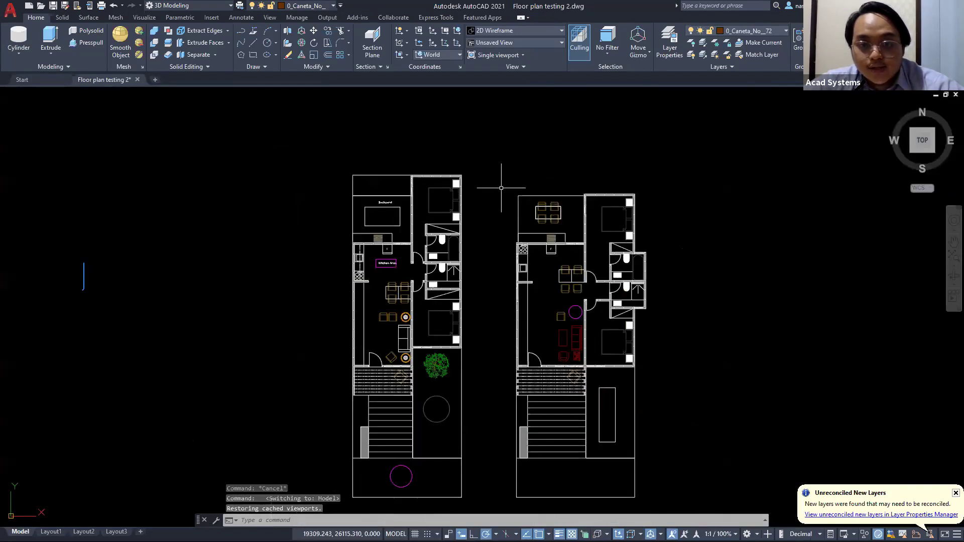
{"action": "mouse_move", "coordinate": [496, 143]}
{"action": "left_mouse_down"}
{"action": "mouse_move", "coordinate": [458, 136]}
{"action": "mouse_move", "coordinate": [352, 173]}
{"action": "mouse_move", "coordinate": [280, 240]}
{"action": "mouse_move", "coordinate": [327, 301]}
{"action": "mouse_move", "coordinate": [482, 248]}
{"action": "mouse_move", "coordinate": [508, 151]}
{"action": "mouse_move", "coordinate": [512, 165]}
{"action": "mouse_move", "coordinate": [502, 144]}
{"action": "left_mouse_up"}
{"action": "key", "text": "Escape"}
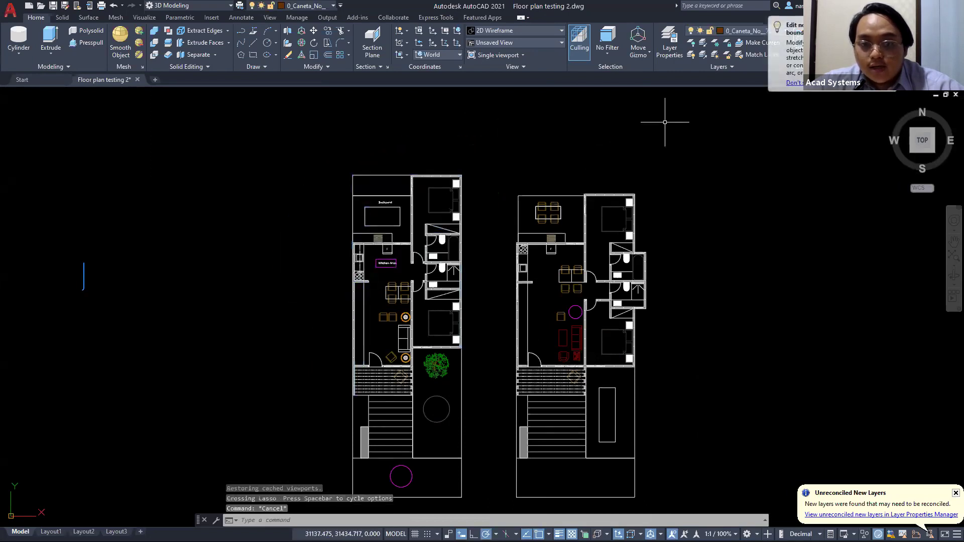
{"action": "left_click", "coordinate": [697, 128]}
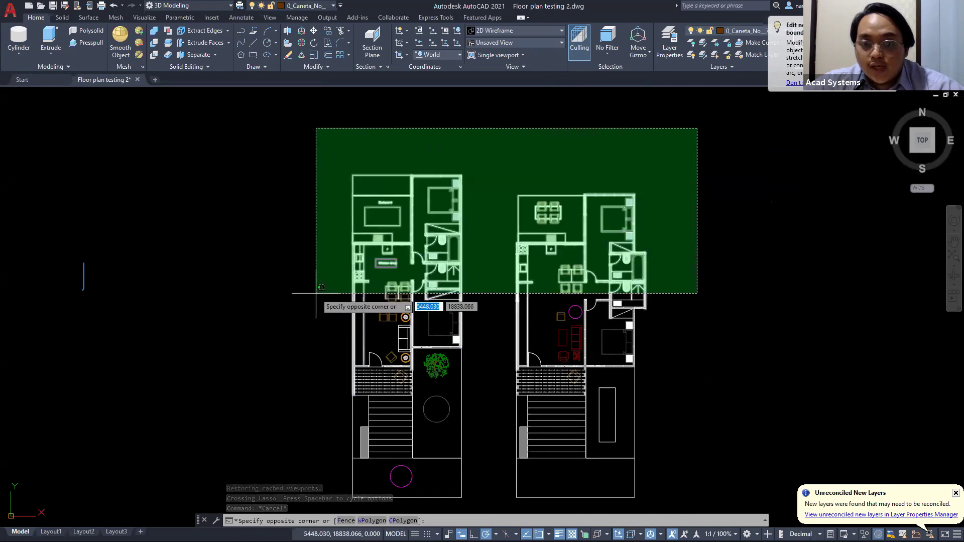
{"action": "key", "text": "Escape"}
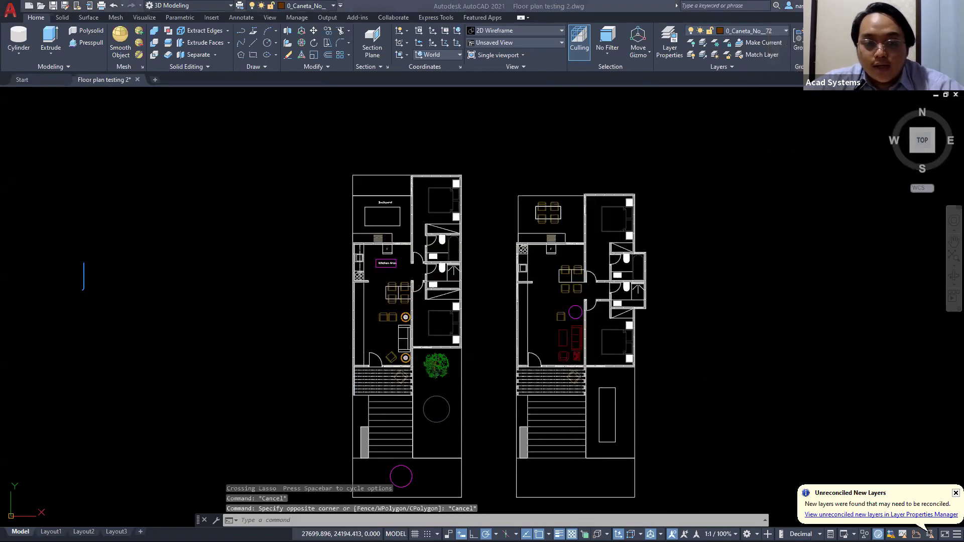
- Return to the AutoCAD Web App and view the yard with the moved chair and the bench1 block
{"action": "key", "text": "alt+Tab"}
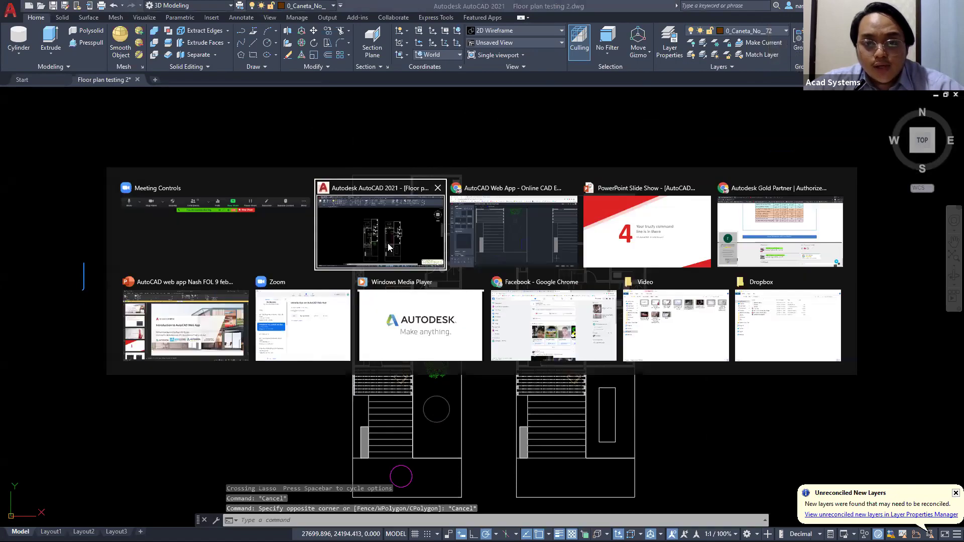
{"action": "left_click", "coordinate": [491, 224]}
{"action": "scroll", "coordinate": [598, 250], "scroll_direction": "down", "scroll_amount": 5}
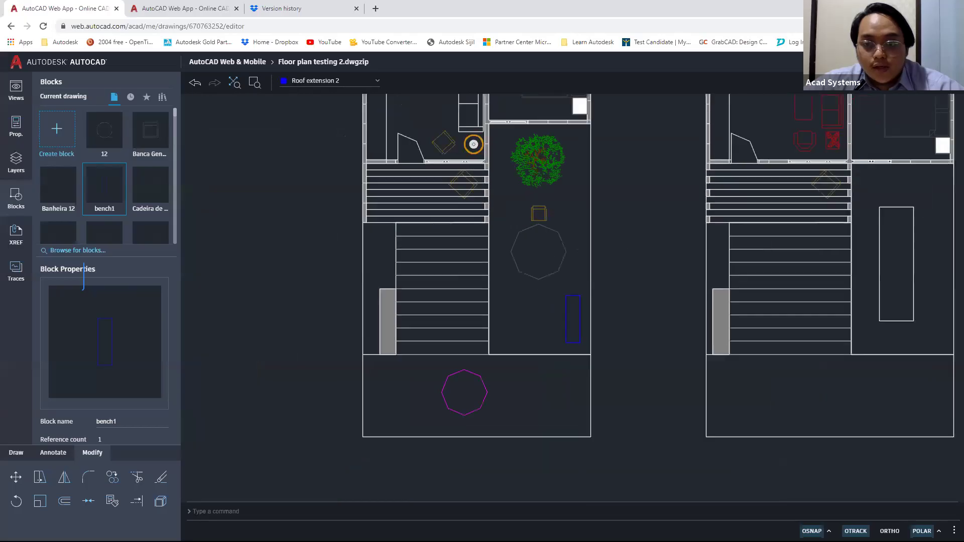
- Examine both floor plans and check that the bench1 block in the yard selects as a single object
{"action": "scroll", "coordinate": [617, 279], "scroll_direction": "down", "scroll_amount": 2}
{"action": "left_click", "coordinate": [550, 214]}
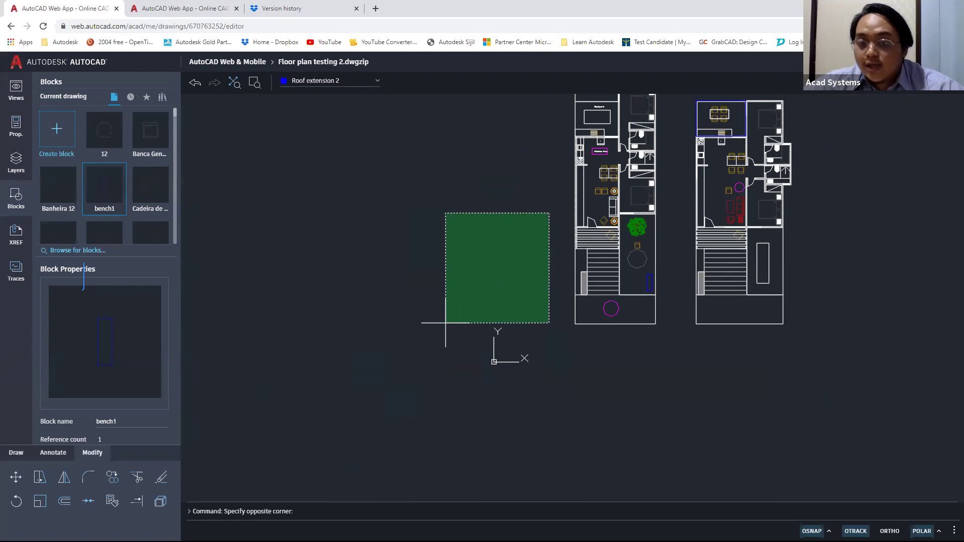
{"action": "left_click", "coordinate": [473, 301]}
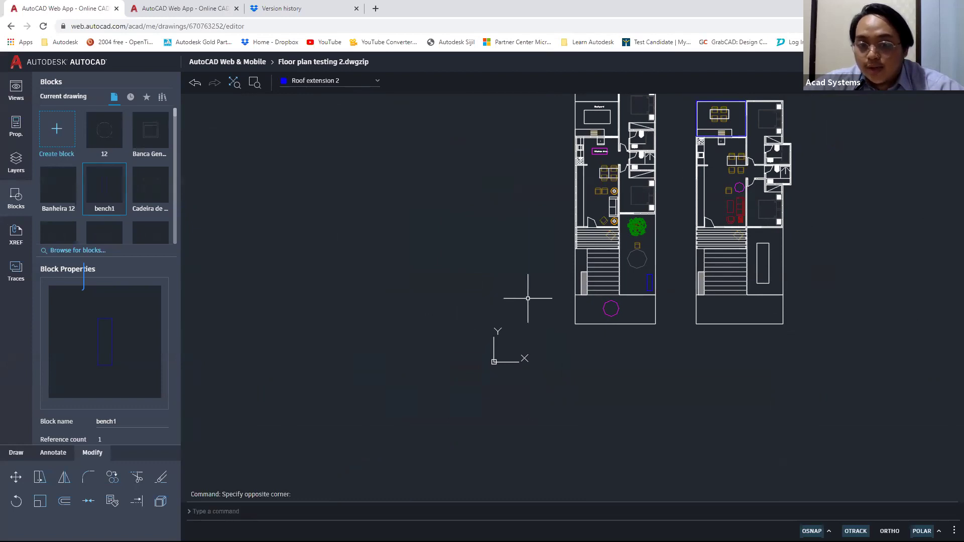
{"action": "middle_click_drag", "start_coordinate": [661, 312], "coordinate": [594, 351]}
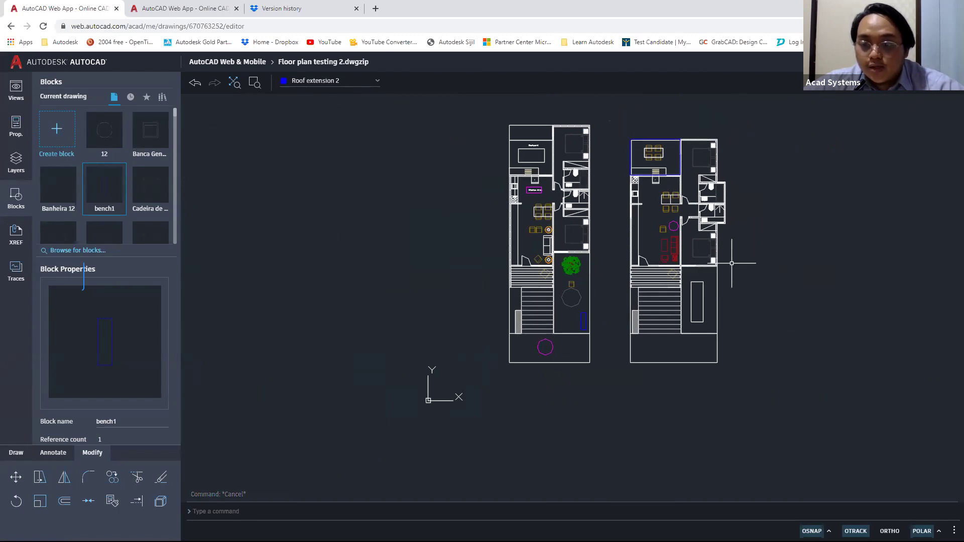
{"action": "scroll", "coordinate": [730, 264], "scroll_direction": "up", "scroll_amount": 1}
{"action": "scroll", "coordinate": [533, 332], "scroll_direction": "up", "scroll_amount": 5}
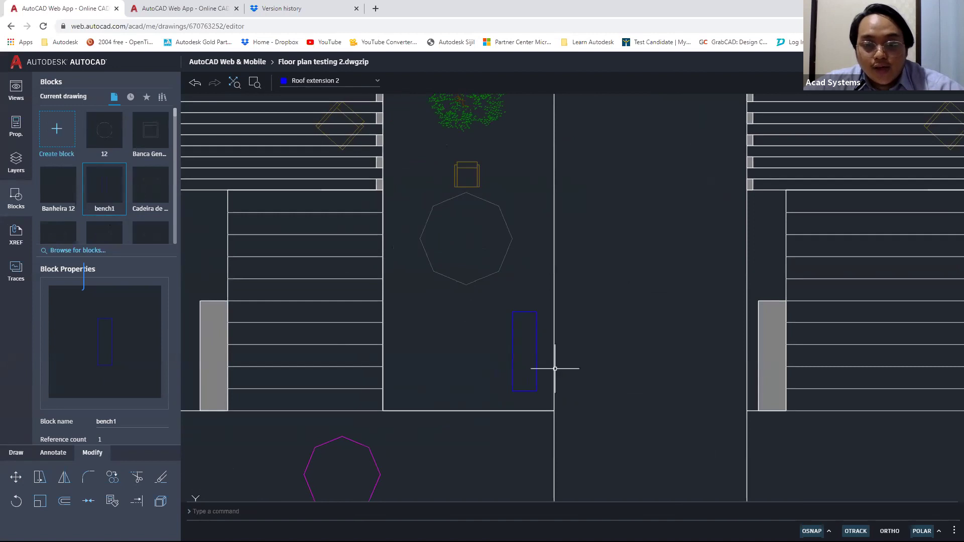
{"action": "left_click", "coordinate": [522, 339]}
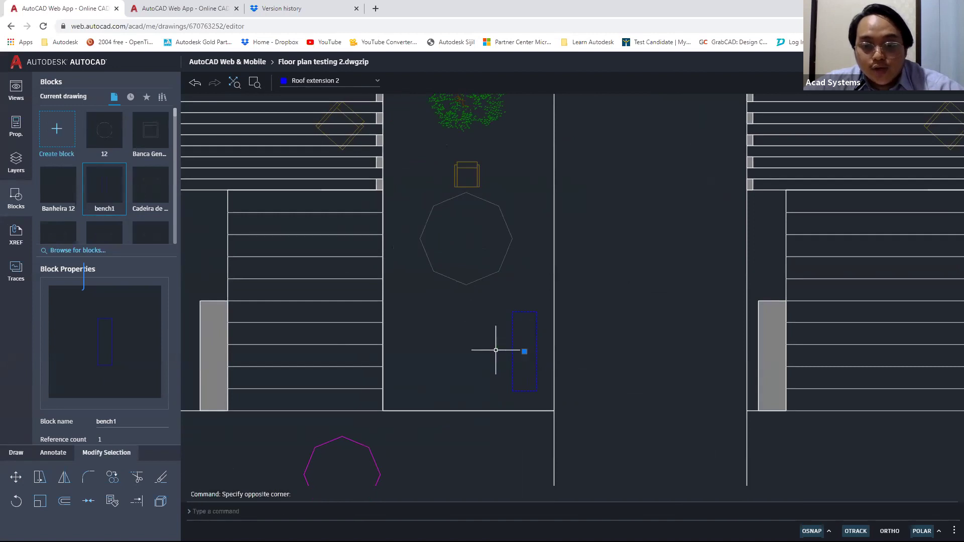
{"action": "key", "text": "Escape"}
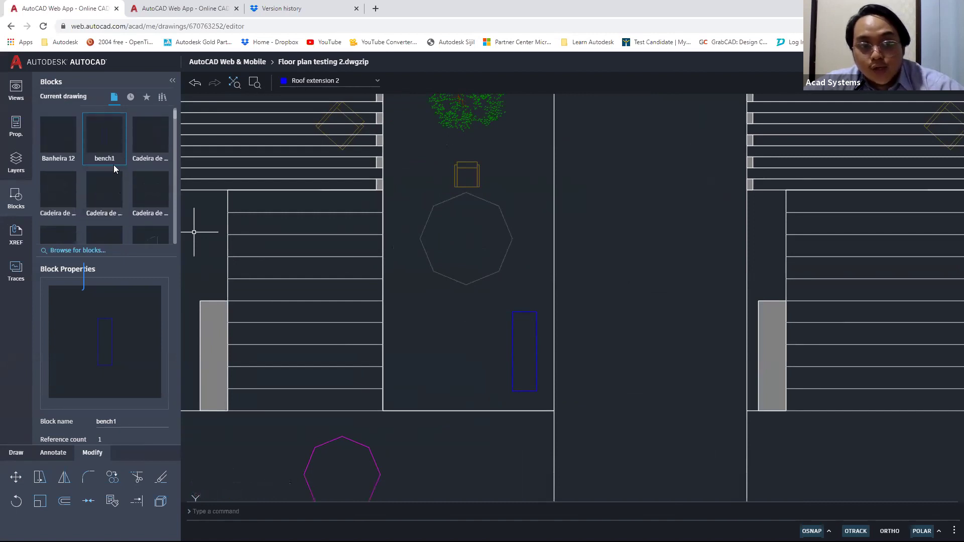
- View the block libraries and the properties of the drawing's external reference SOFASET2.34b540238e.dwg
{"action": "left_click", "coordinate": [162, 98]}
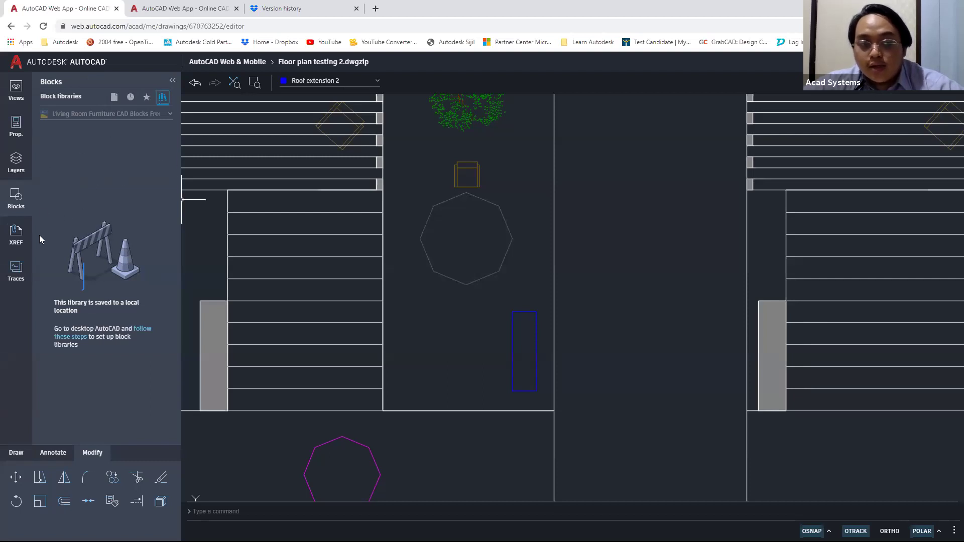
{"action": "left_click", "coordinate": [16, 234]}
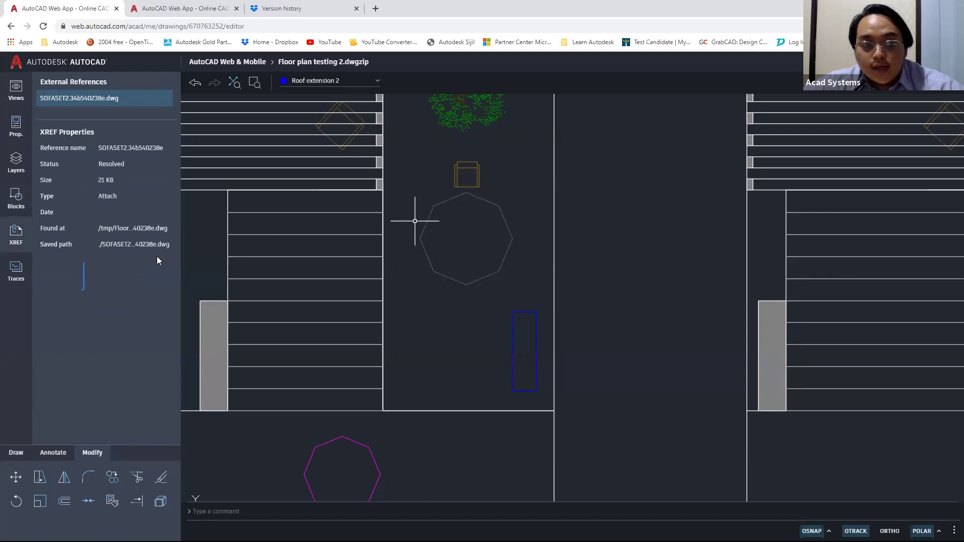
{"action": "scroll", "coordinate": [379, 301], "scroll_direction": "down", "scroll_amount": 1}
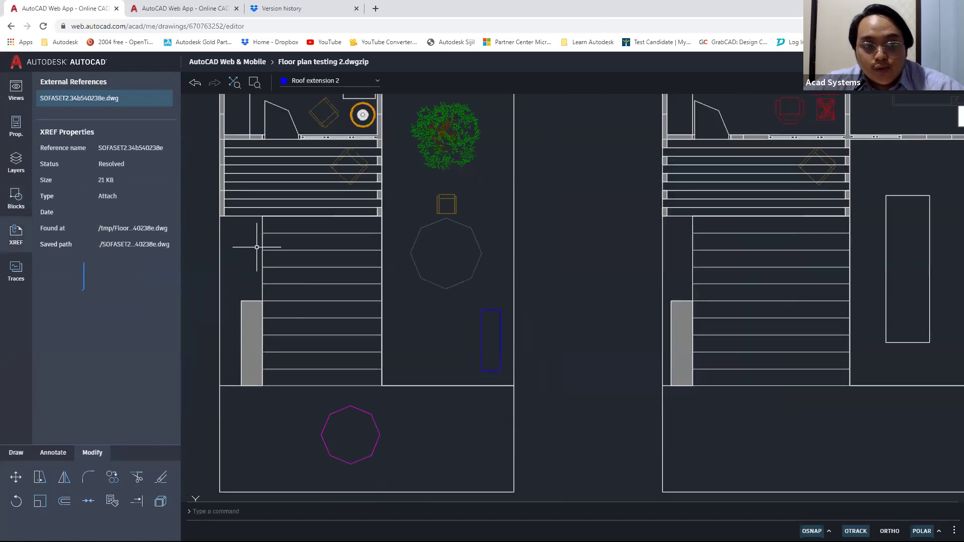
{"action": "scroll", "coordinate": [271, 262], "scroll_direction": "down", "scroll_amount": 2}
{"action": "left_click", "coordinate": [14, 246]}
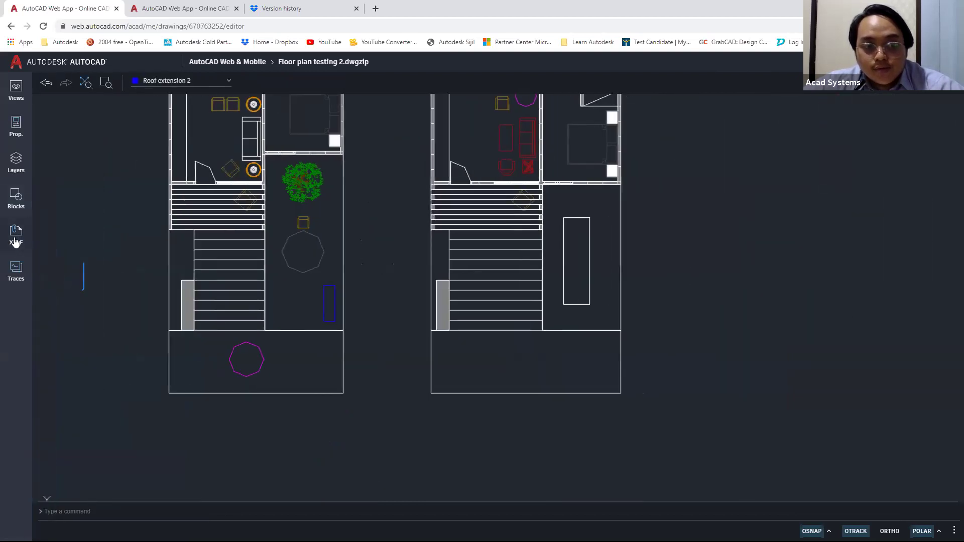
{"action": "left_click", "coordinate": [15, 242]}
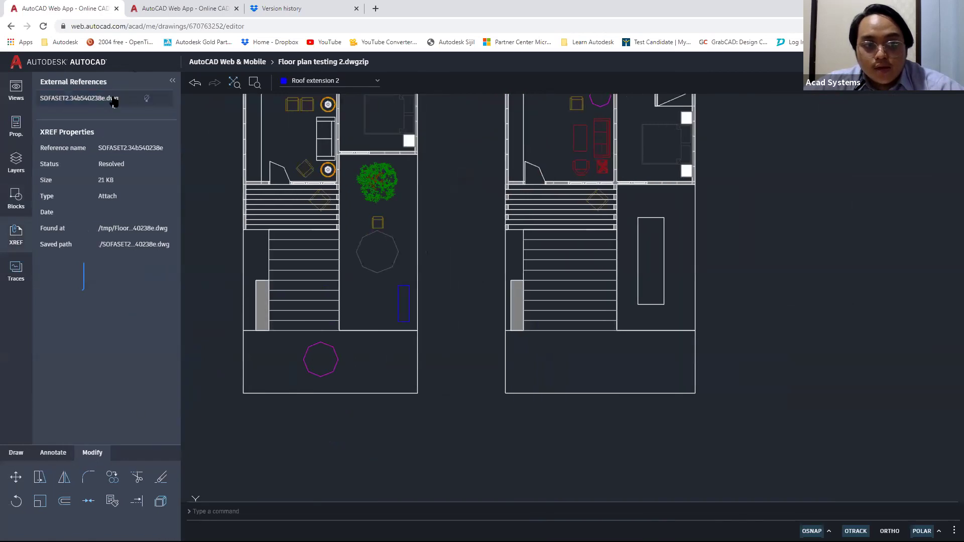
- Switch to the Dropbox drawing Floor plan.dwg and delete the right-hand plan's living-room sofa, round side tables and nearby chairs
{"action": "left_click", "coordinate": [186, 7]}
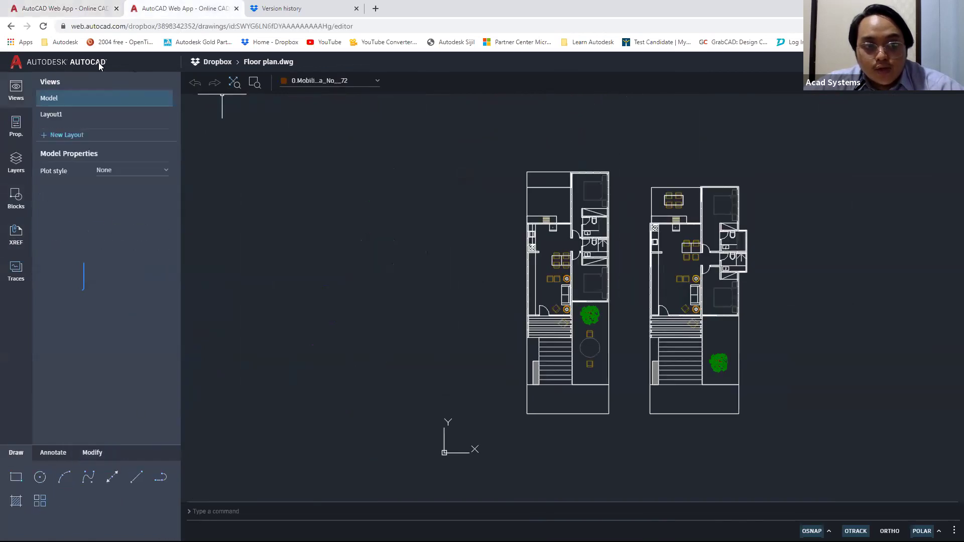
{"action": "scroll", "coordinate": [707, 338], "scroll_direction": "up", "scroll_amount": 5}
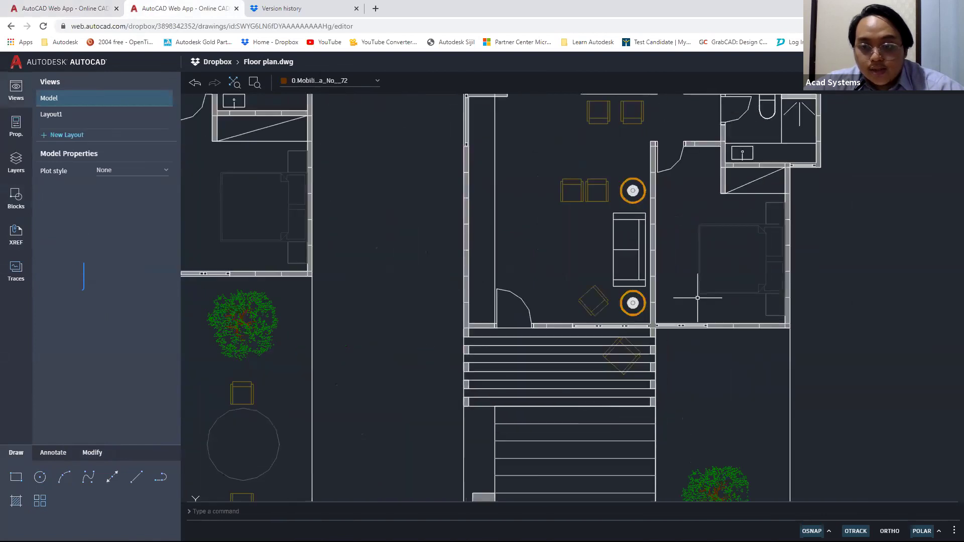
{"action": "scroll", "coordinate": [742, 254], "scroll_direction": "down", "scroll_amount": 1}
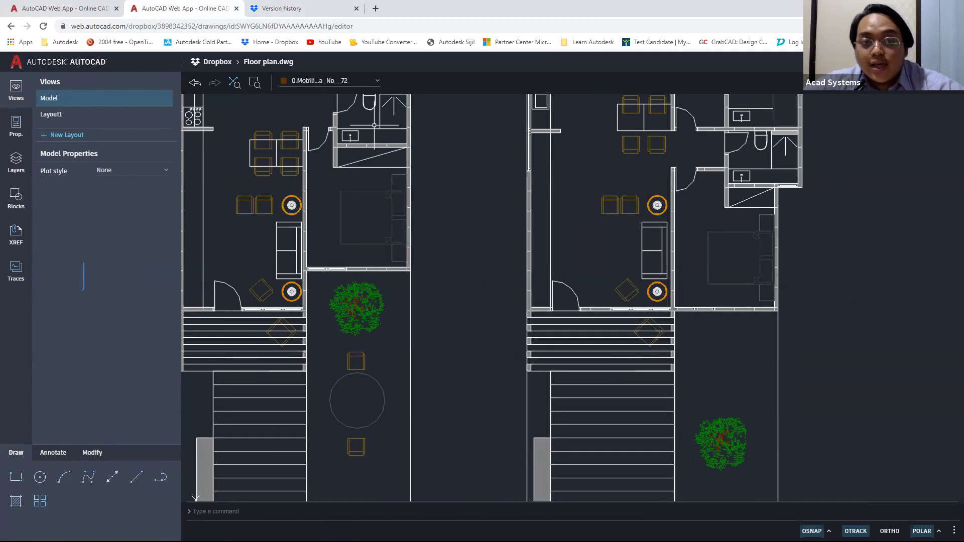
{"action": "left_click", "coordinate": [666, 178]}
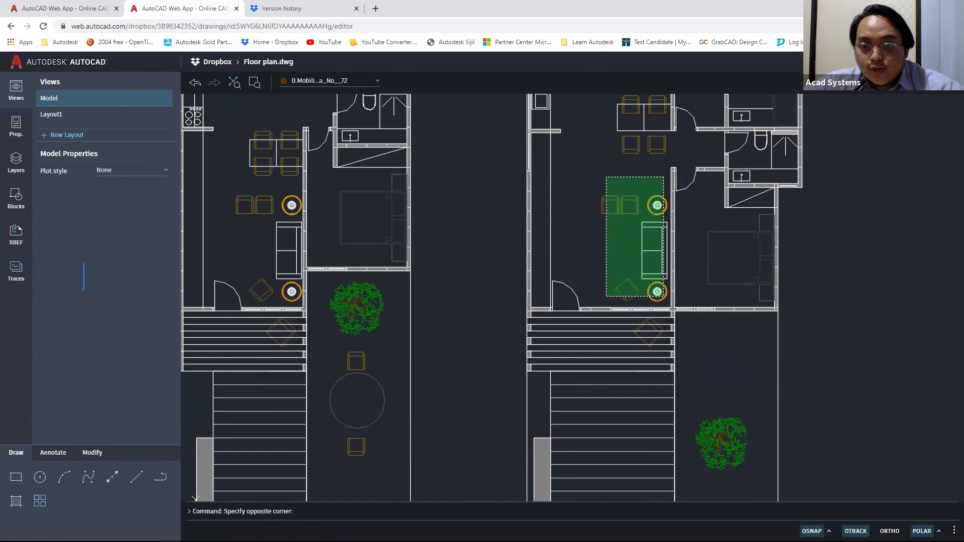
{"action": "left_click", "coordinate": [582, 321]}
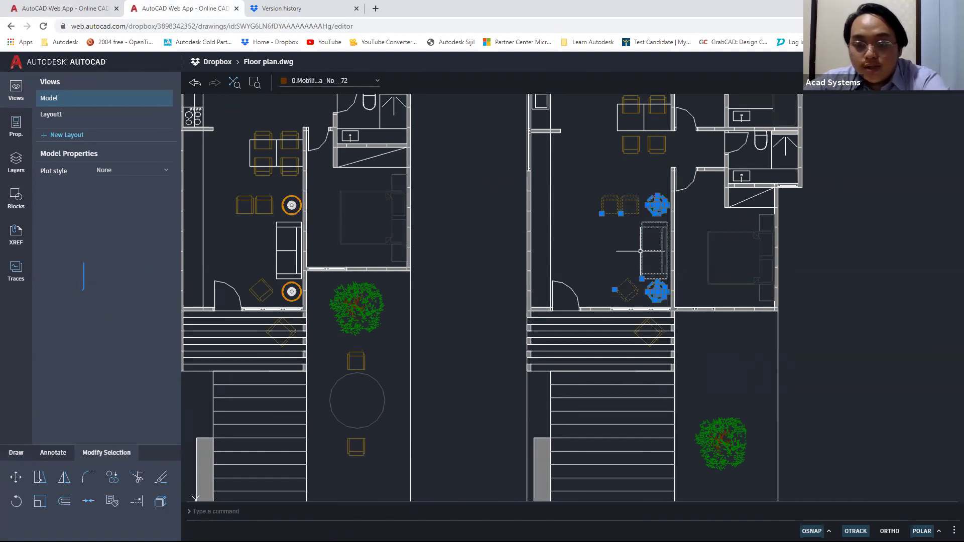
{"action": "scroll", "coordinate": [648, 251], "scroll_direction": "up", "scroll_amount": 3}
{"action": "key", "text": "Escape"}
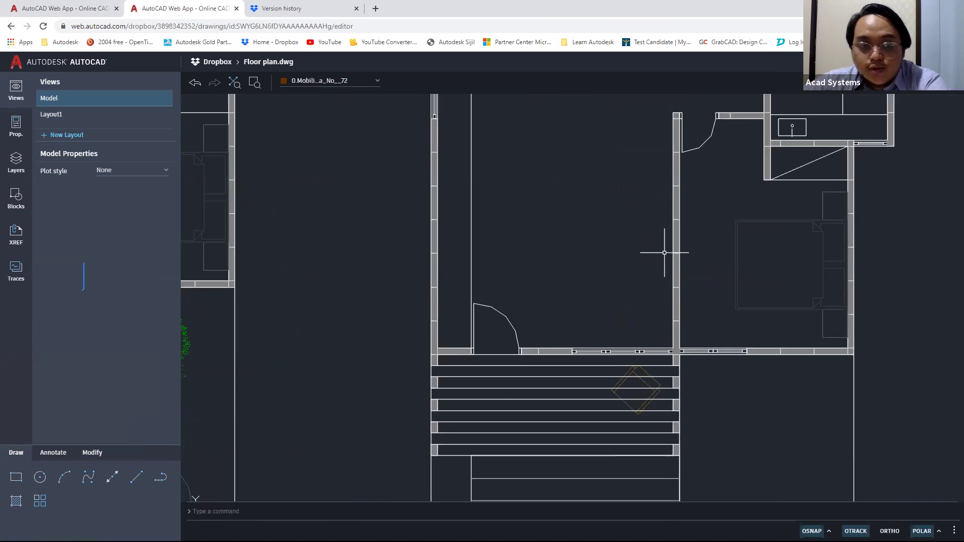
- Attach SOFASET2.34b540238e.dwg from Dropbox as an external reference and place it in the emptied living room
{"action": "left_click", "coordinate": [17, 234]}
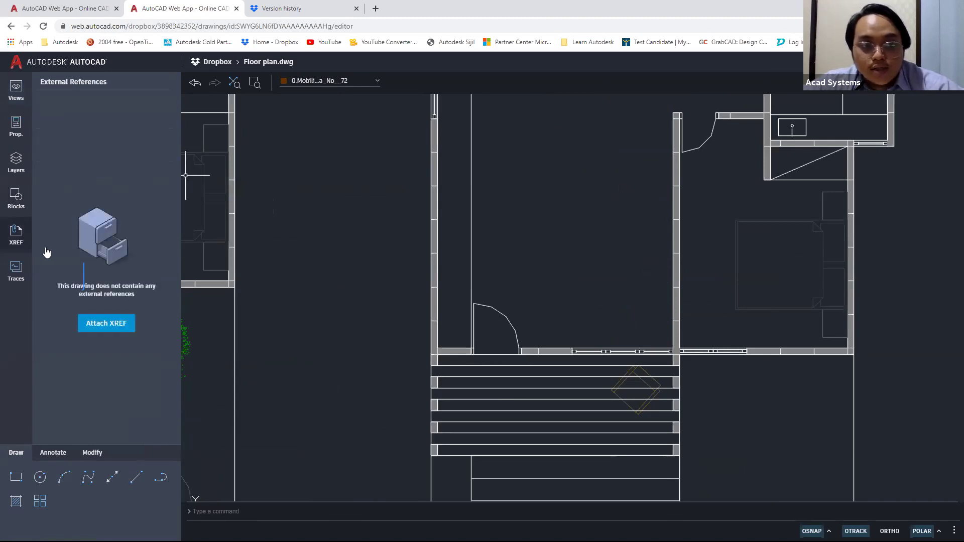
{"action": "left_click", "coordinate": [115, 325]}
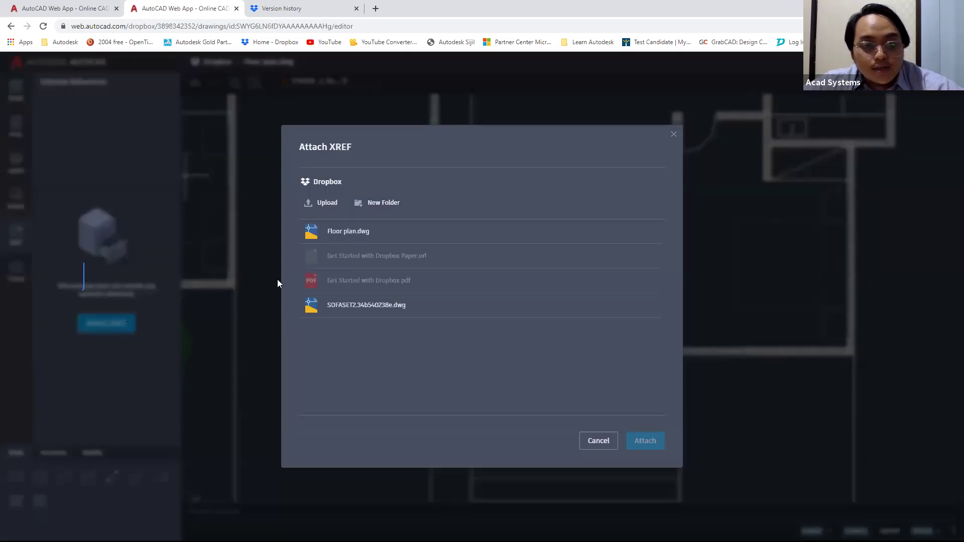
{"action": "left_click", "coordinate": [359, 308]}
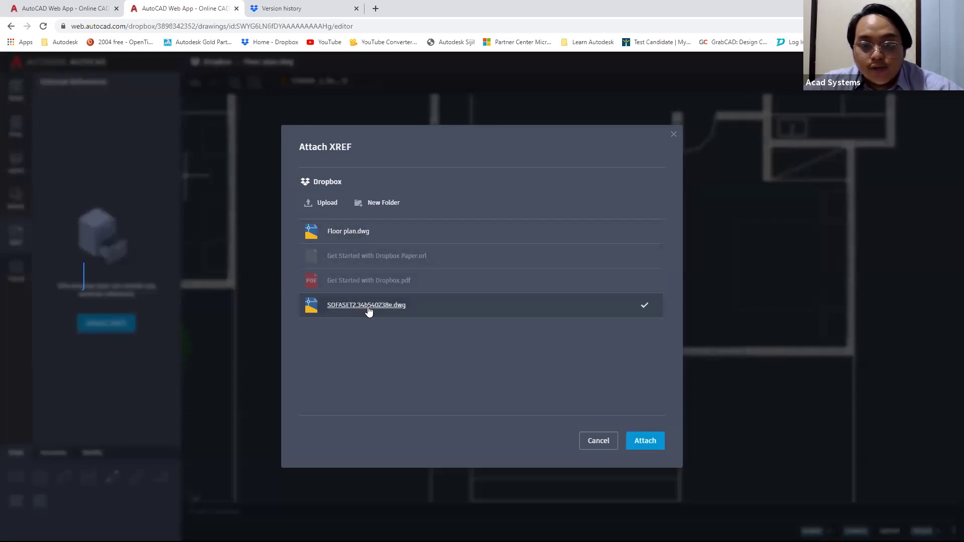
{"action": "left_click", "coordinate": [639, 443]}
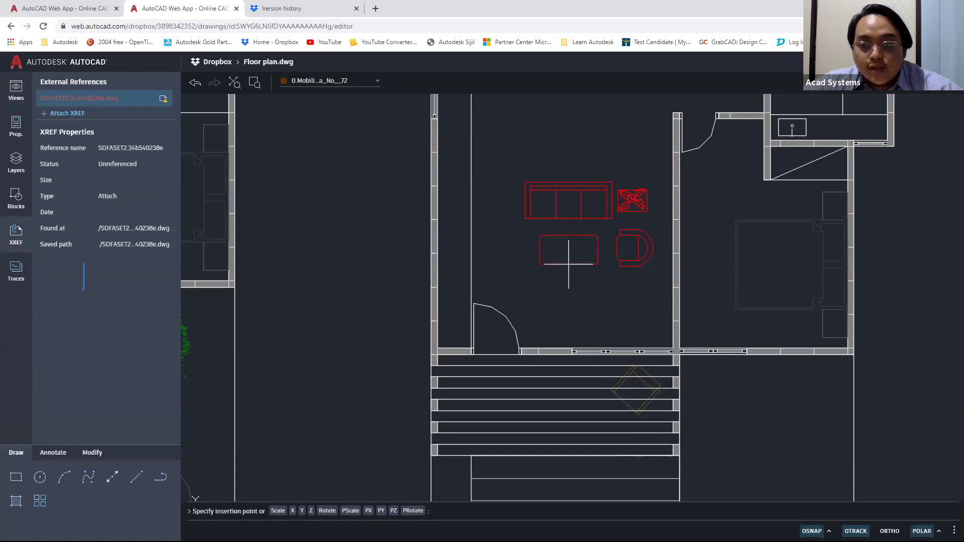
{"action": "left_click", "coordinate": [573, 279]}
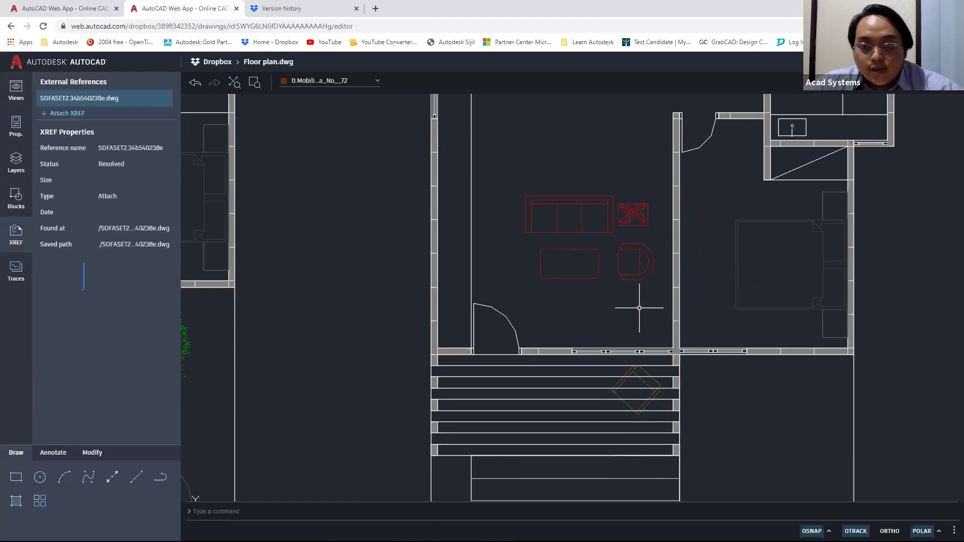
- Rotate the attached sofa set to 270 degrees about the sofa's upper-right corner
{"action": "left_click", "coordinate": [640, 307]}
{"action": "left_click", "coordinate": [534, 181]}
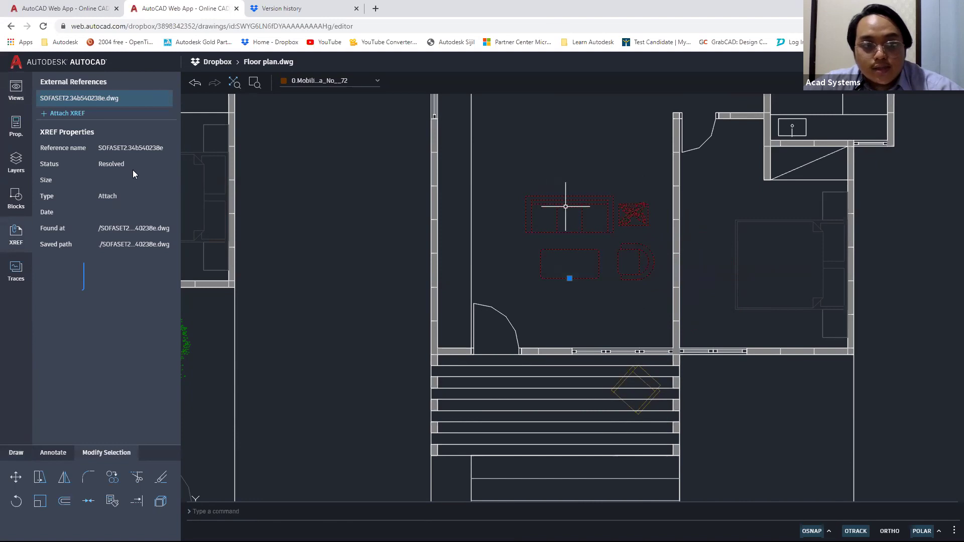
{"action": "left_click", "coordinate": [17, 126]}
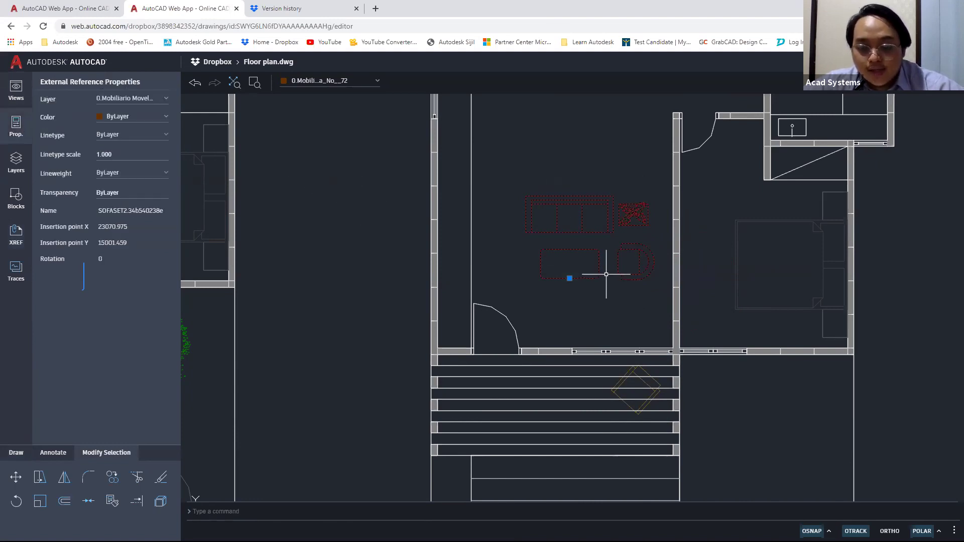
{"action": "type", "text": "move"}
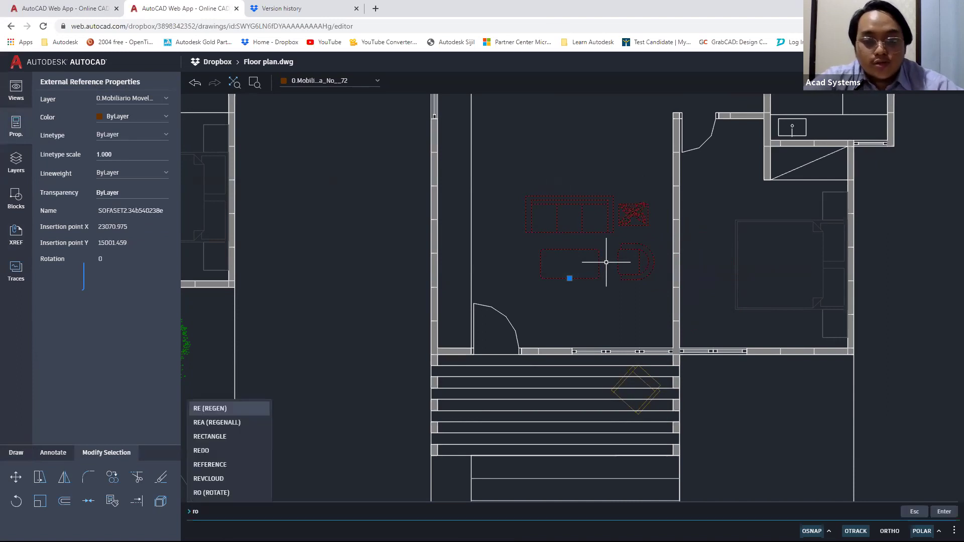
{"action": "key", "text": "Return"}
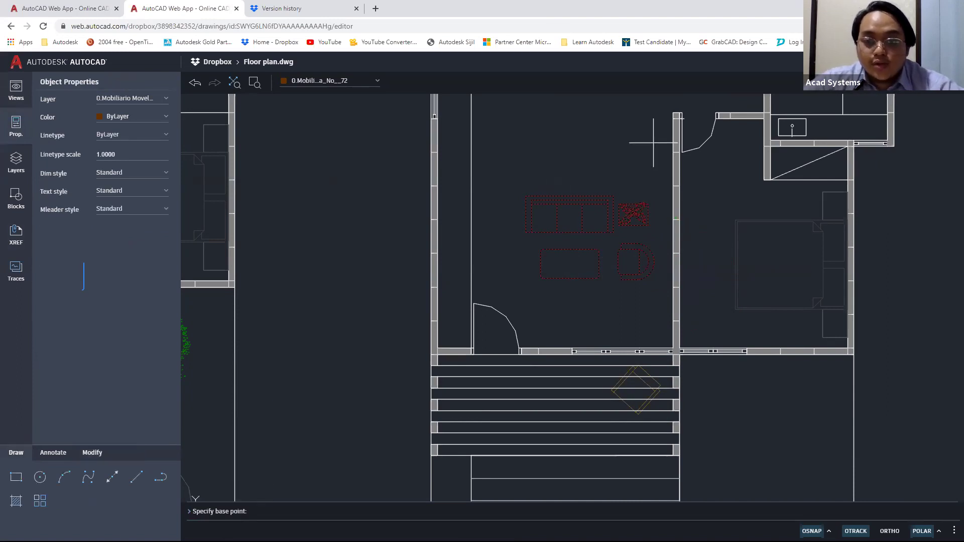
{"action": "left_click", "coordinate": [614, 197]}
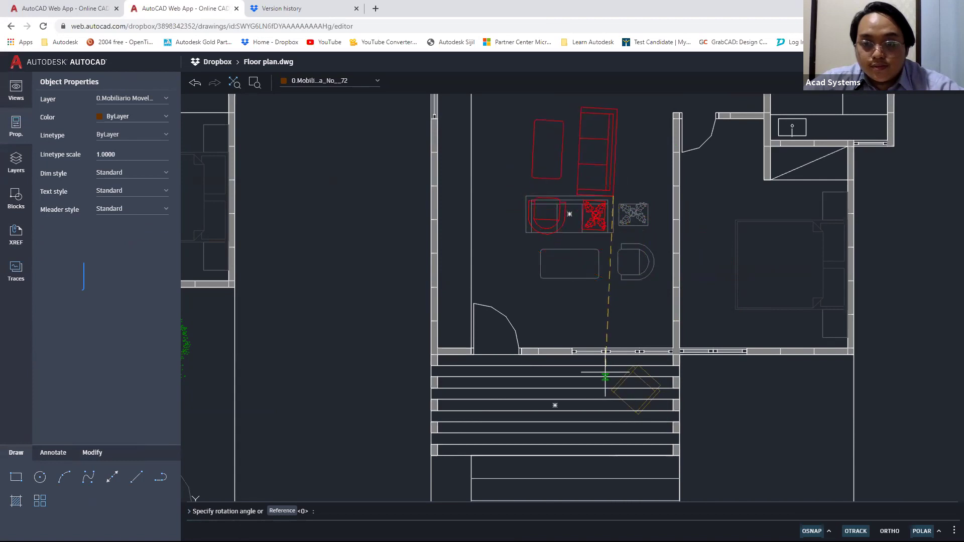
{"action": "left_click", "coordinate": [613, 471]}
- Move the rotated sofa set into the living room's lower-right corner, beside the bedroom wall
{"action": "left_click_drag", "start_coordinate": [617, 272], "coordinate": [521, 118]}
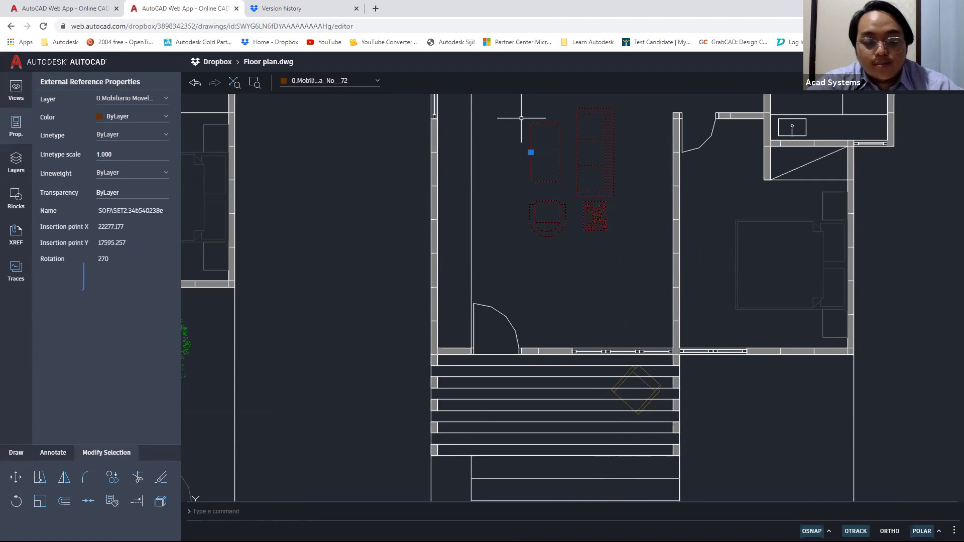
{"action": "type", "text": "m"}
{"action": "key", "text": "Return"}
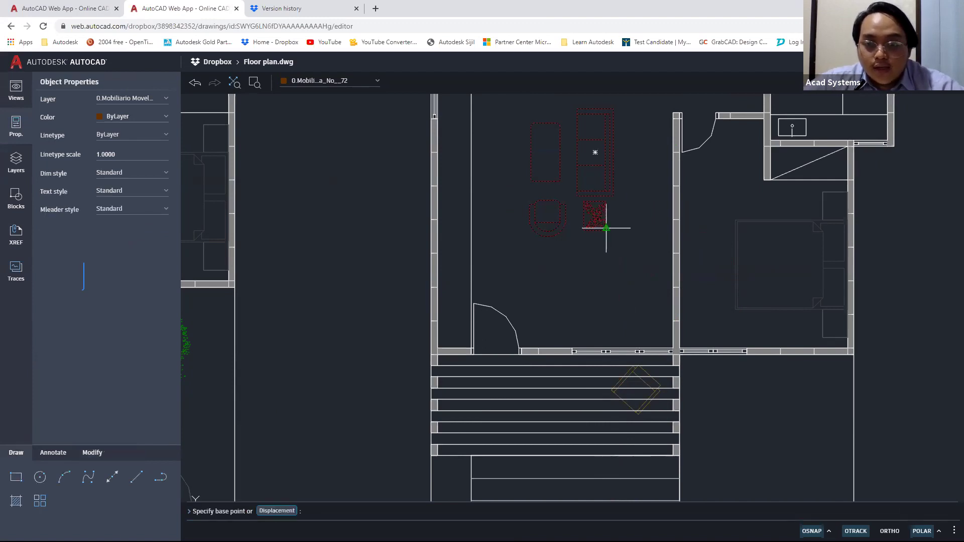
{"action": "left_click", "coordinate": [606, 228]}
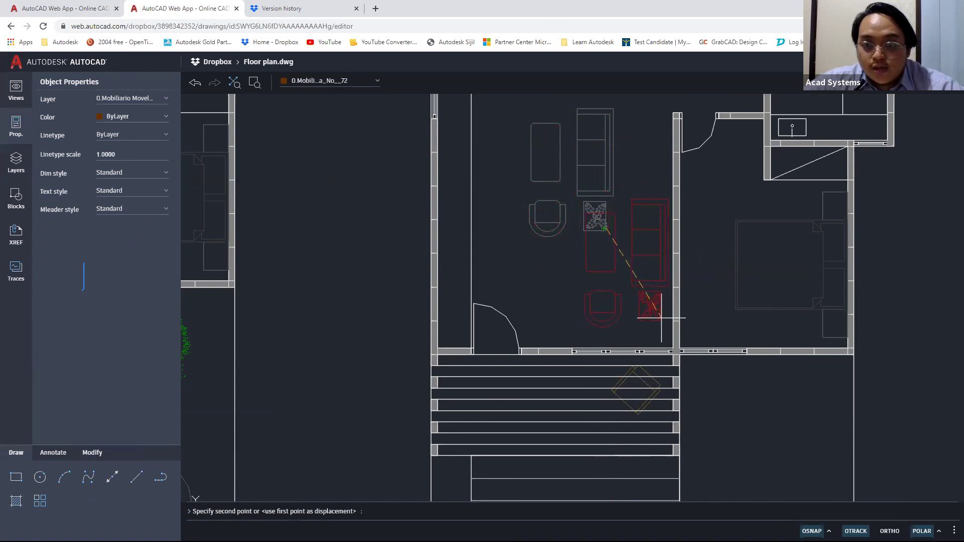
{"action": "left_click", "coordinate": [662, 318]}
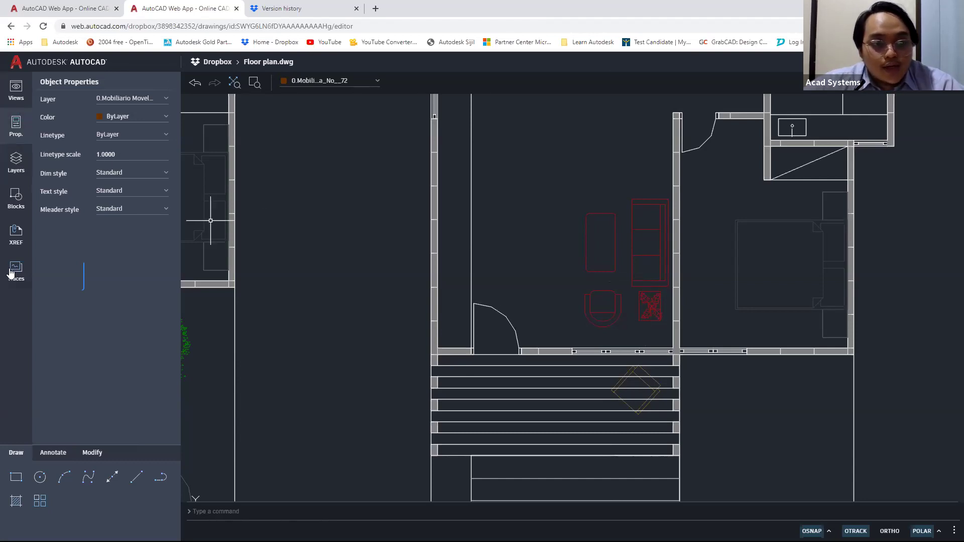
- Create a new trace over both floor plans in the model space of Floor plan.dwg
{"action": "scroll", "coordinate": [624, 230], "scroll_direction": "down", "scroll_amount": 4}
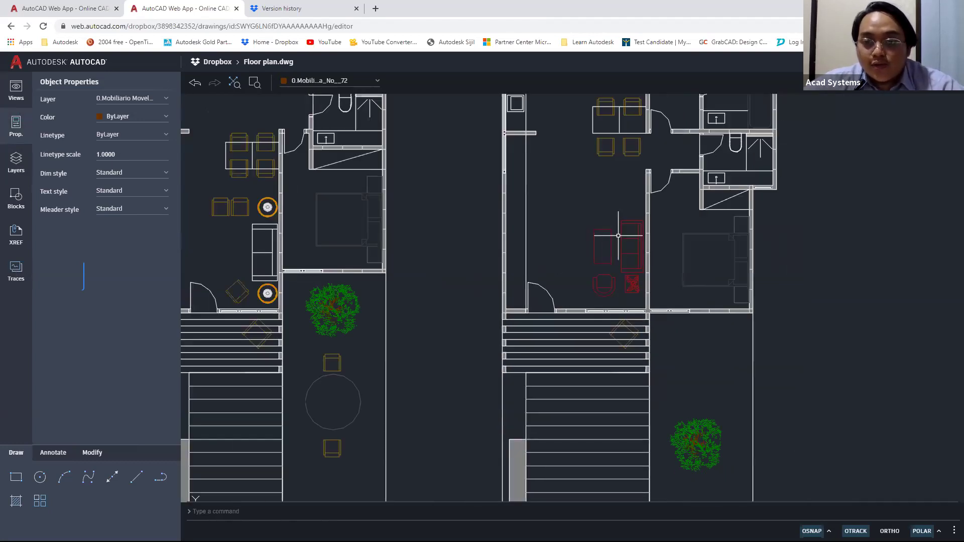
{"action": "middle_click_drag", "start_coordinate": [624, 230], "coordinate": [627, 264]}
{"action": "scroll", "coordinate": [627, 264], "scroll_direction": "down", "scroll_amount": 3}
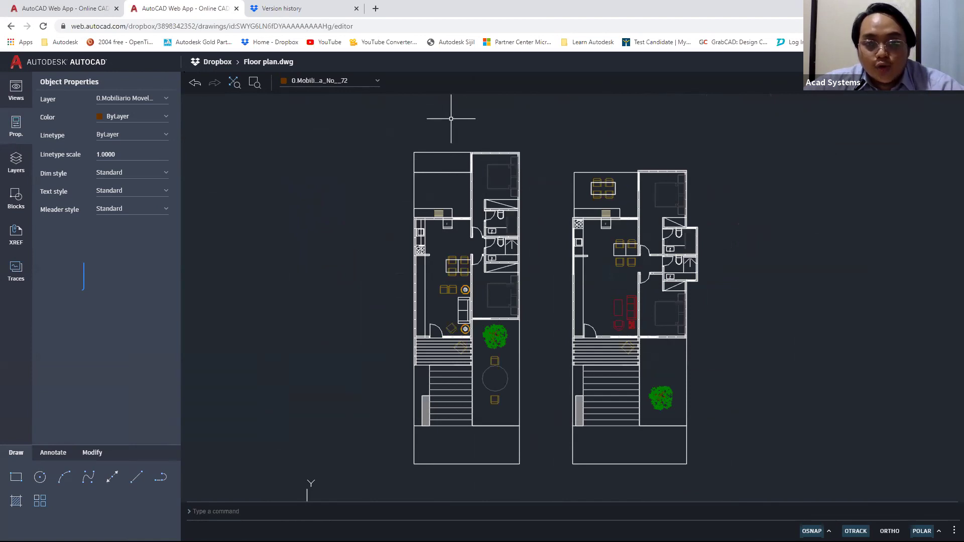
{"action": "left_click", "coordinate": [16, 272]}
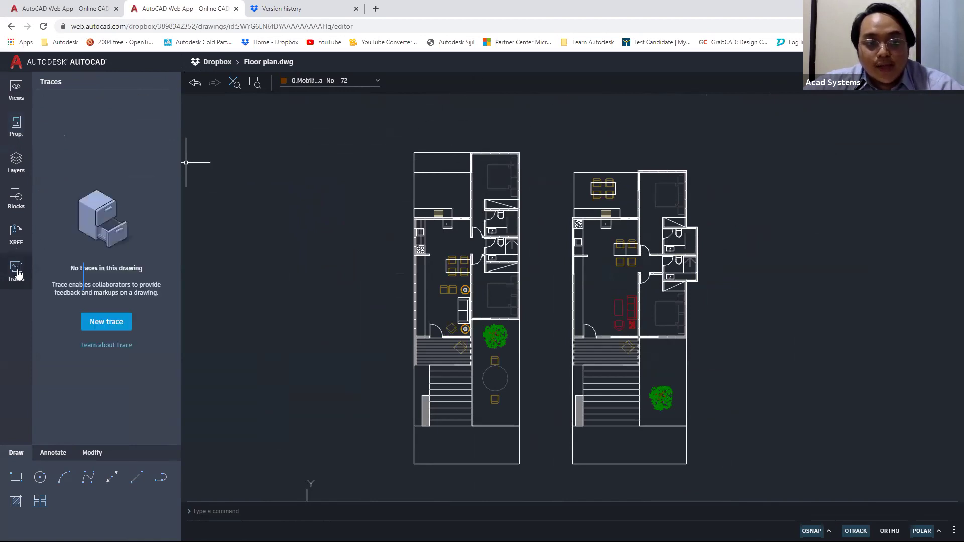
{"action": "left_click", "coordinate": [103, 320]}
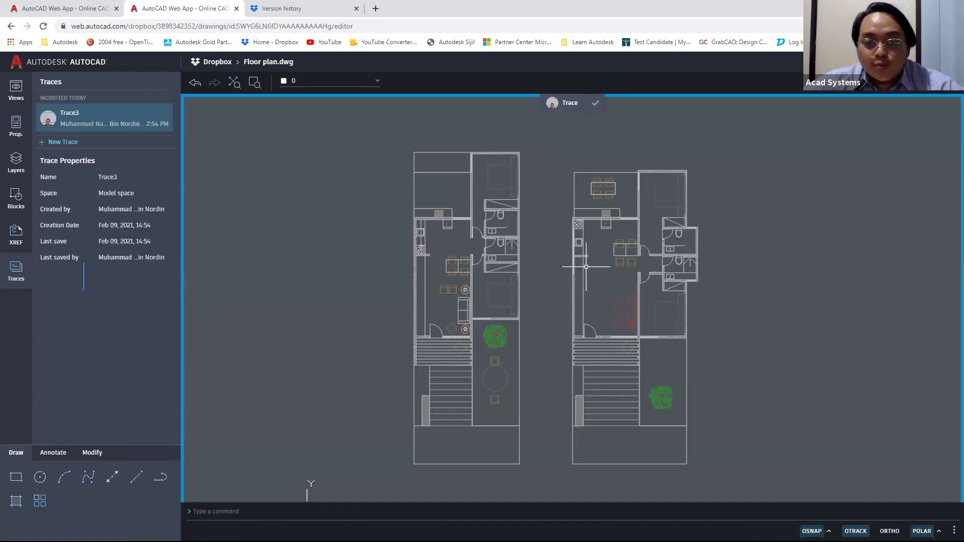
- Draw a rectangular revision cloud around the two bathrooms of the right-hand floor plan in Floor plan.dwg's trace
{"action": "scroll", "coordinate": [729, 294], "scroll_direction": "up", "scroll_amount": 5}
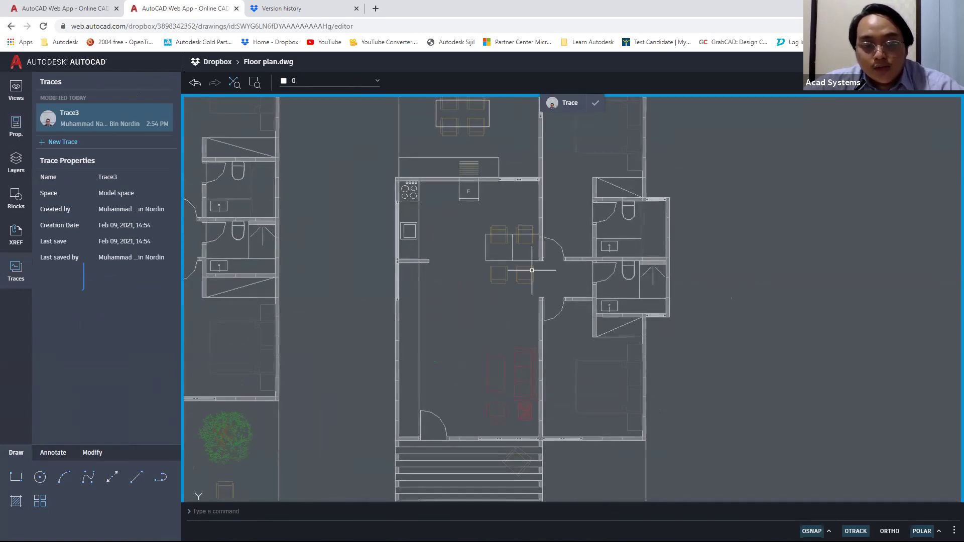
{"action": "left_click", "coordinate": [61, 452]}
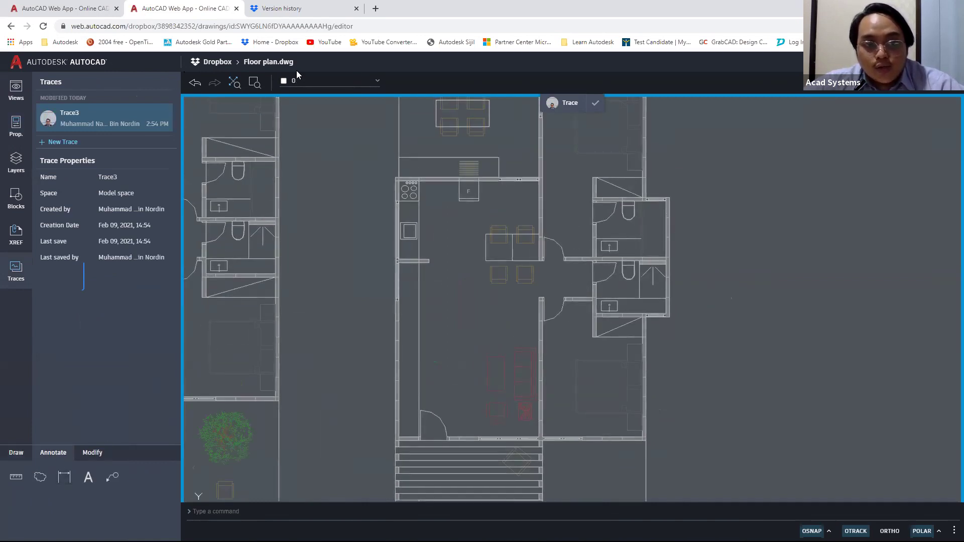
{"action": "left_click", "coordinate": [40, 477]}
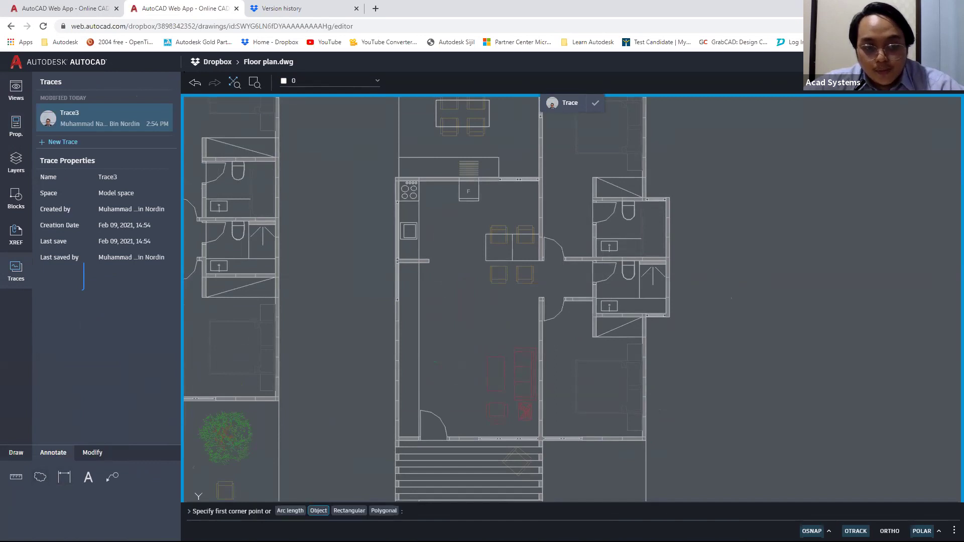
{"action": "left_click", "coordinate": [581, 193]}
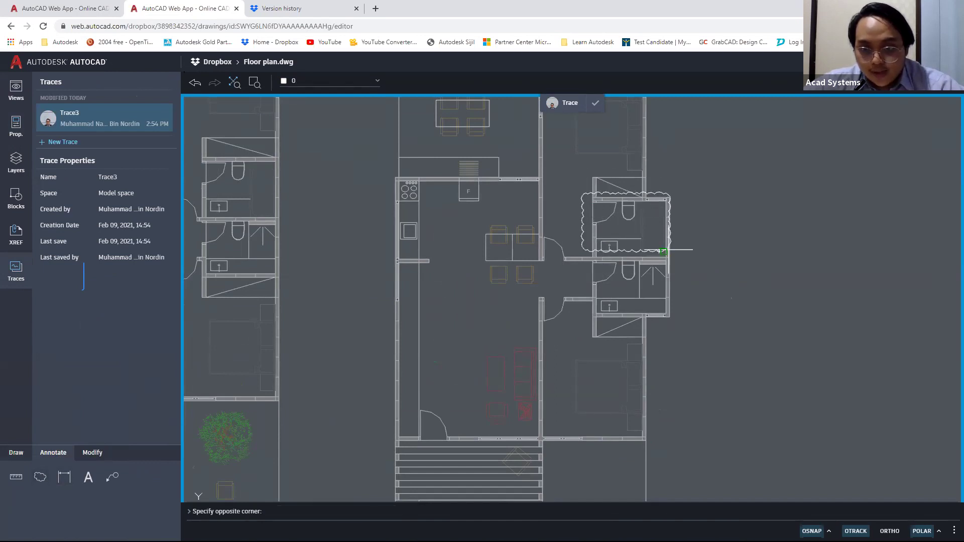
{"action": "left_click", "coordinate": [680, 323]}
- Try to add a leader from the revision cloud's right edge to the empty area beside the bathrooms
{"action": "left_click", "coordinate": [114, 480]}
{"action": "left_click", "coordinate": [113, 479]}
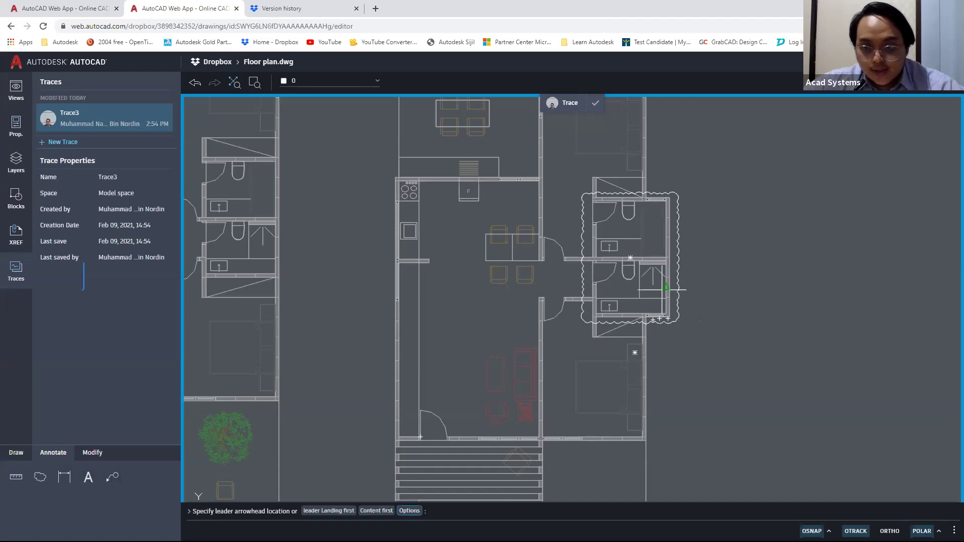
{"action": "left_click", "coordinate": [678, 259]}
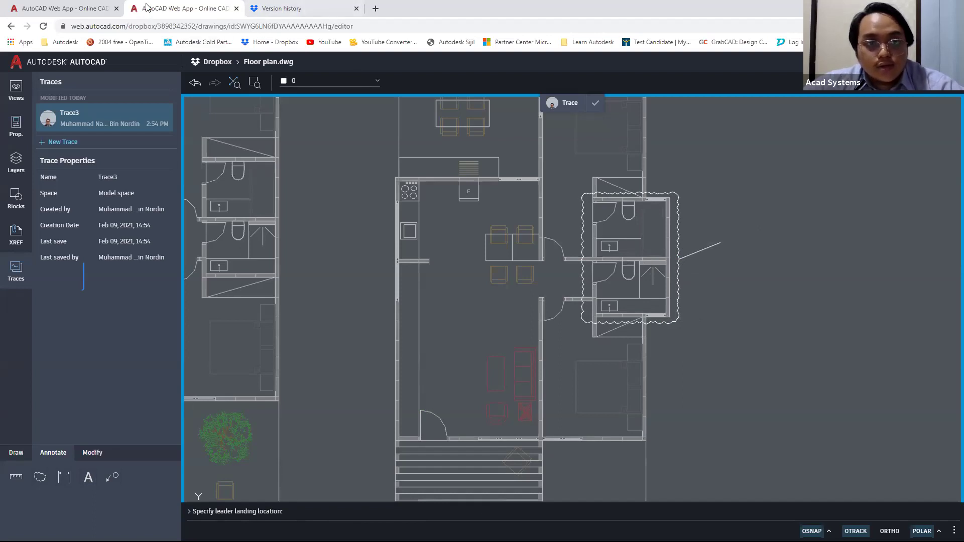
- Switch to Floor plan testing 2.dwgzip and create a new trace over its floor plans
{"action": "left_click", "coordinate": [115, 4]}
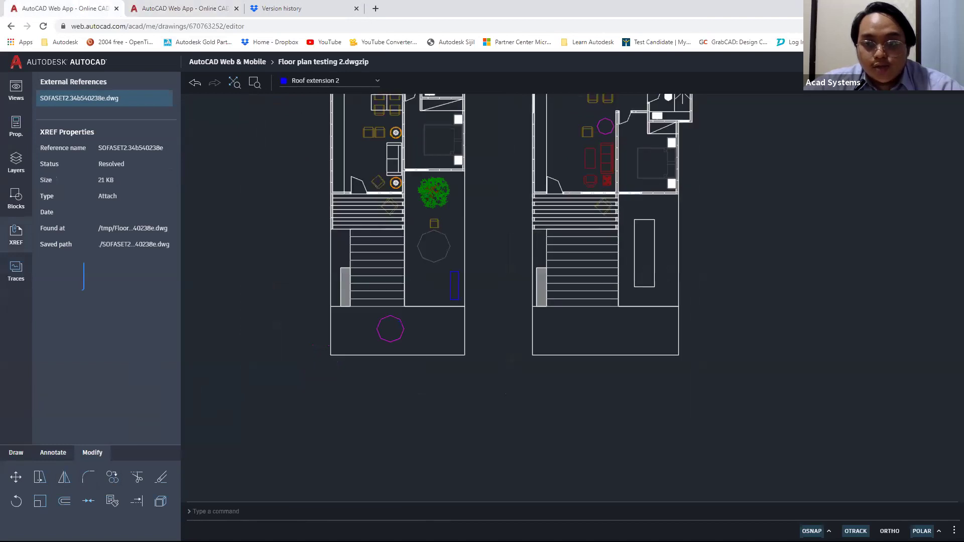
{"action": "scroll", "coordinate": [603, 235], "scroll_direction": "up", "scroll_amount": 7}
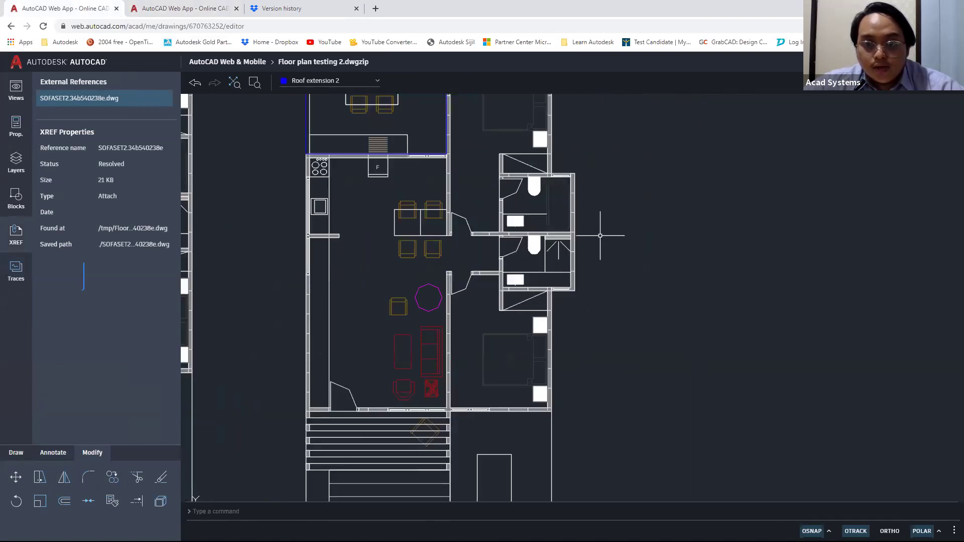
{"action": "middle_click_drag", "start_coordinate": [628, 231], "coordinate": [646, 252]}
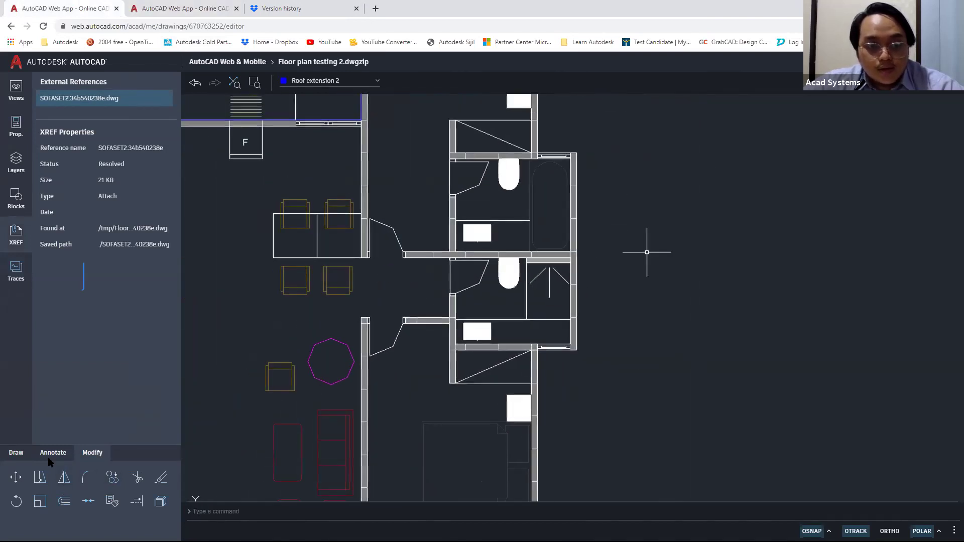
{"action": "left_click", "coordinate": [65, 455]}
{"action": "left_click", "coordinate": [15, 271]}
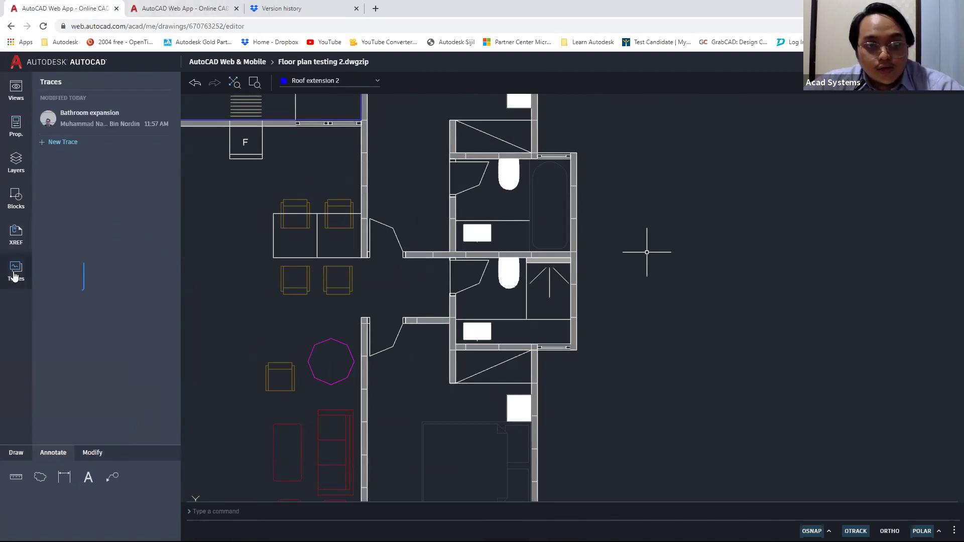
{"action": "left_click", "coordinate": [64, 142]}
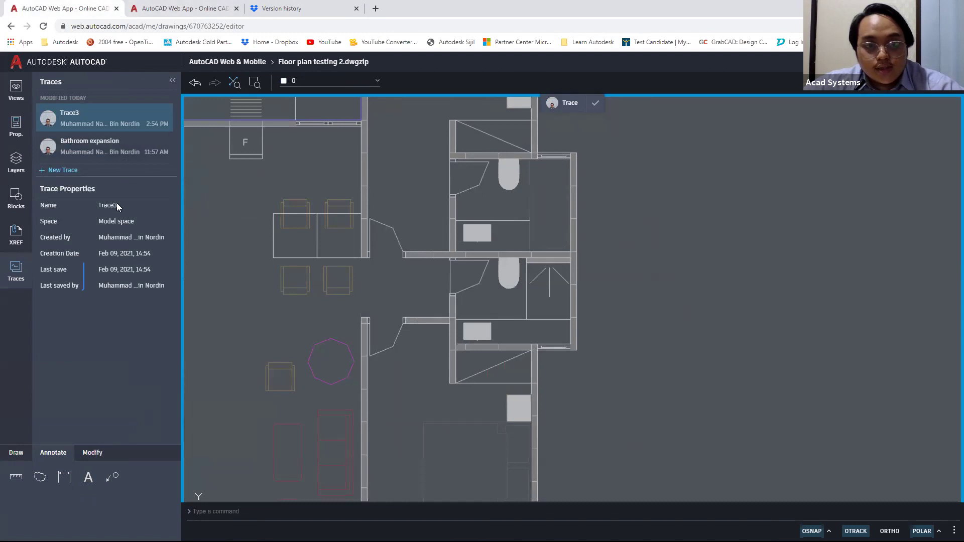
- Draw a rectangular revision cloud around the two bathrooms of the right-hand floor plan in Floor plan testing 2.dwgzip's trace
{"action": "scroll", "coordinate": [347, 280], "scroll_direction": "down", "scroll_amount": 3}
{"action": "middle_click_drag", "start_coordinate": [373, 280], "coordinate": [519, 363]}
{"action": "scroll", "coordinate": [414, 281], "scroll_direction": "down", "scroll_amount": 3}
{"action": "scroll", "coordinate": [434, 290], "scroll_direction": "up", "scroll_amount": 5}
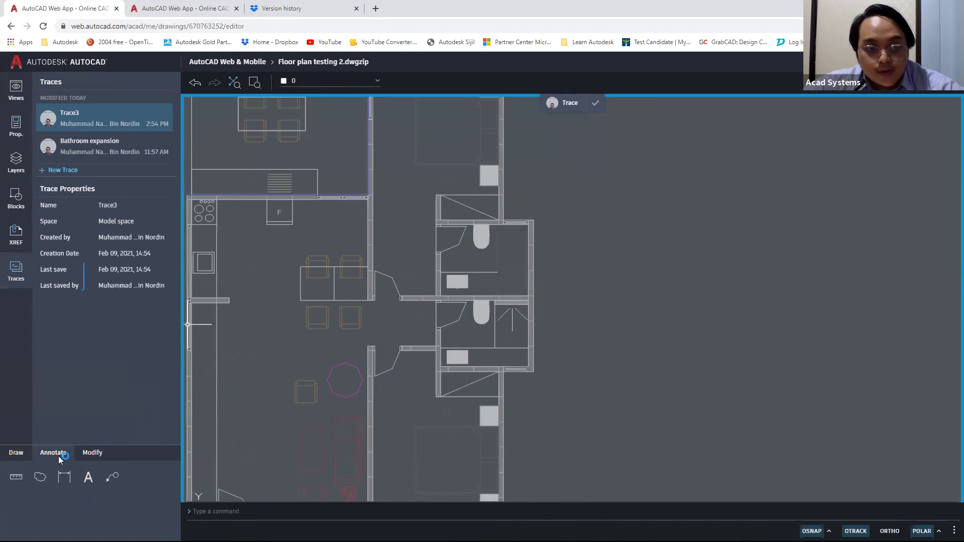
{"action": "left_click", "coordinate": [40, 477]}
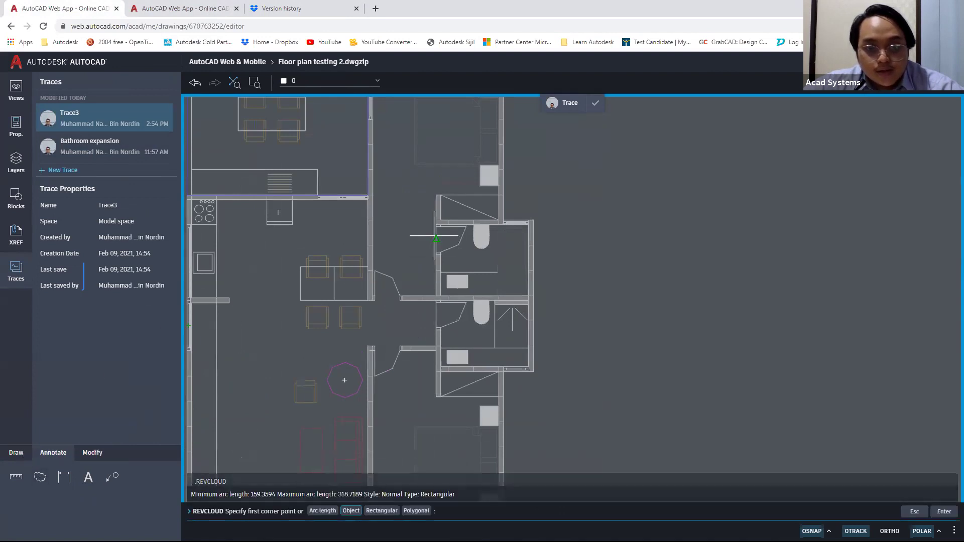
{"action": "left_click", "coordinate": [426, 213]}
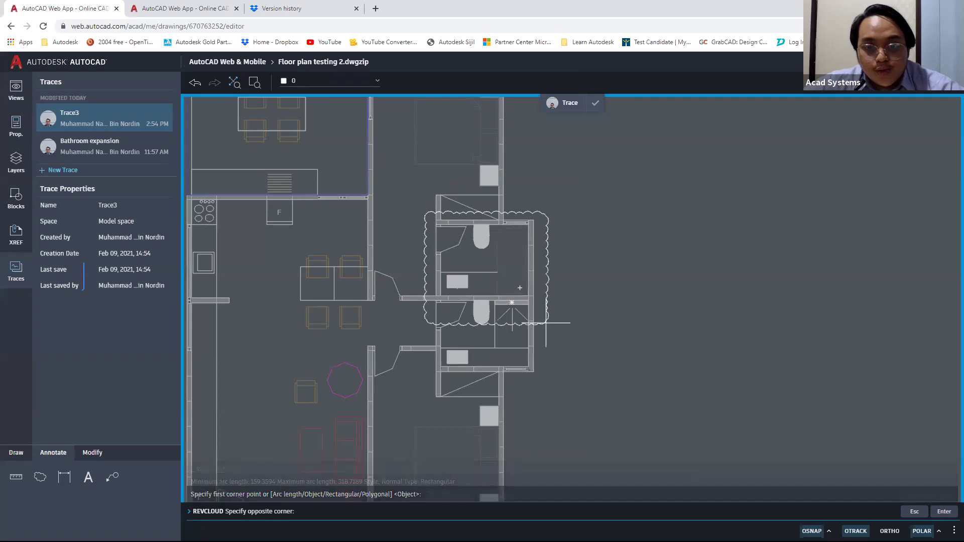
{"action": "left_click", "coordinate": [544, 380]}
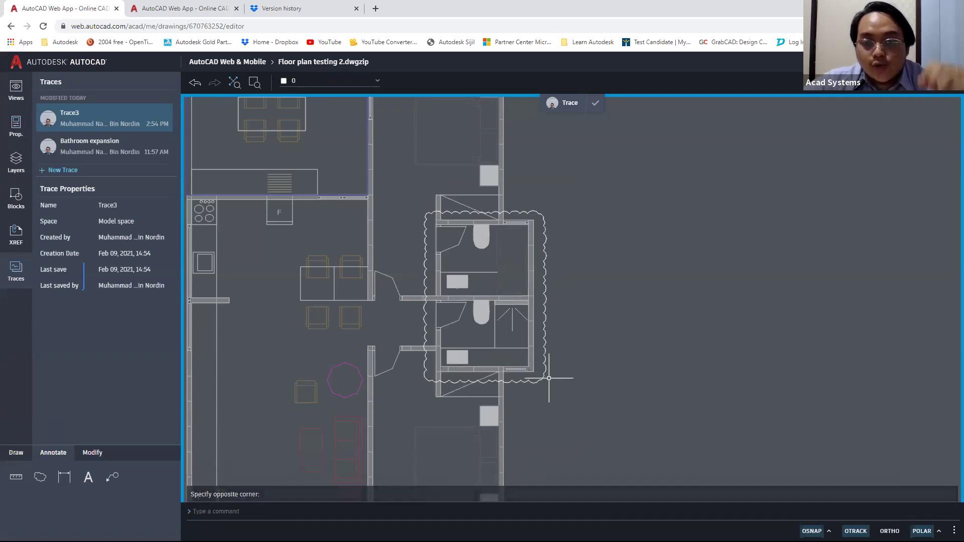
- Add a leader from the cloud's right edge reading "Bathroom expansion. COmbine into shared bathroom" with text height 150
{"action": "left_click", "coordinate": [112, 477]}
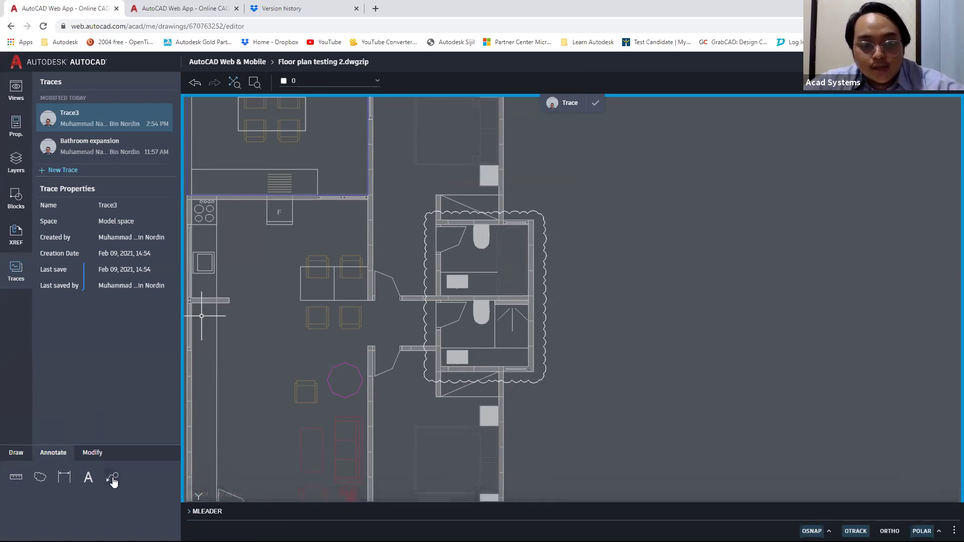
{"action": "left_click", "coordinate": [545, 289]}
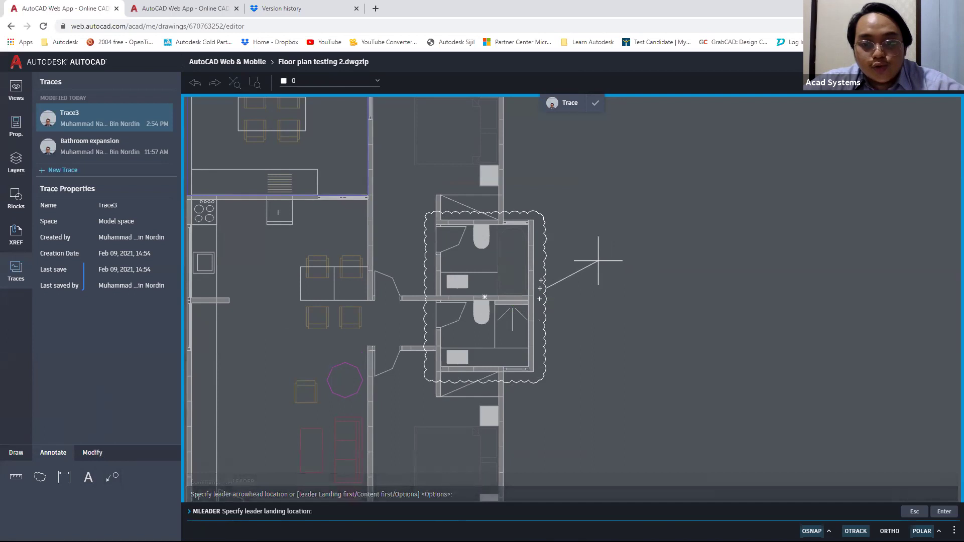
{"action": "left_click", "coordinate": [598, 261]}
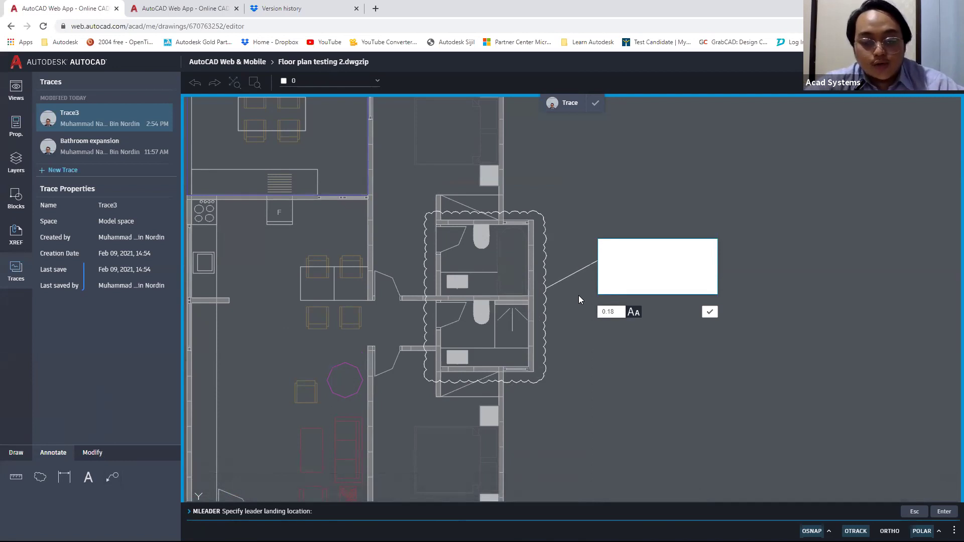
{"action": "type", "text": "Bathroom expansio"}
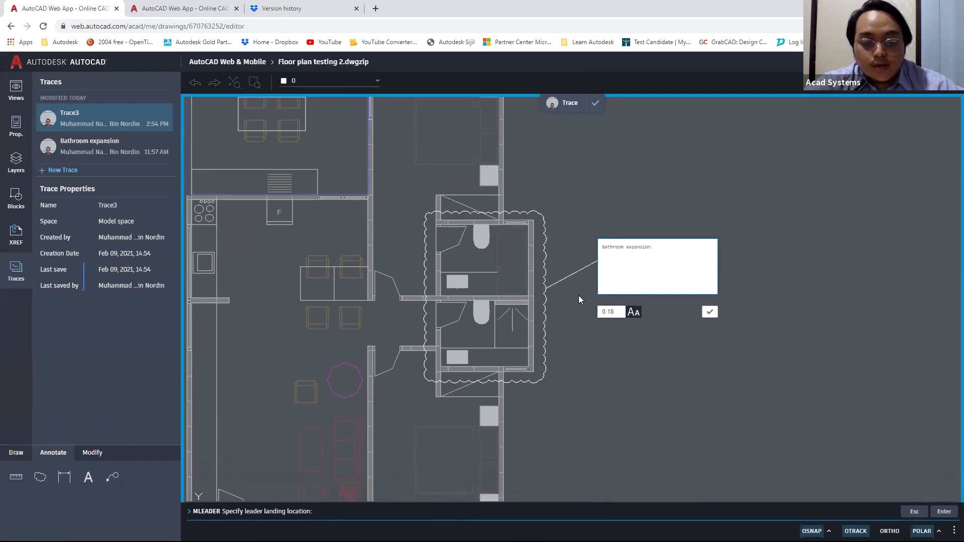
{"action": "type", "text": "n. COmb"}
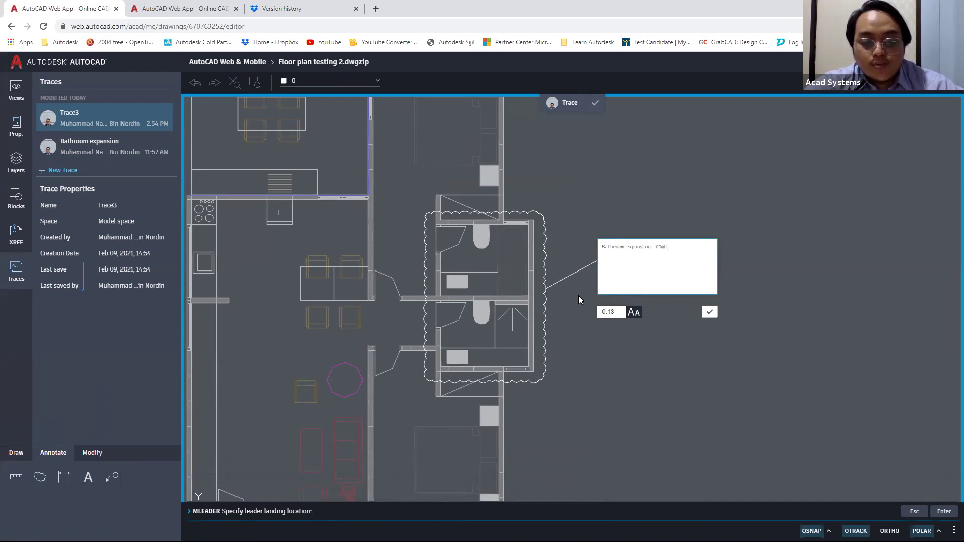
{"action": "type", "text": "ine into share"}
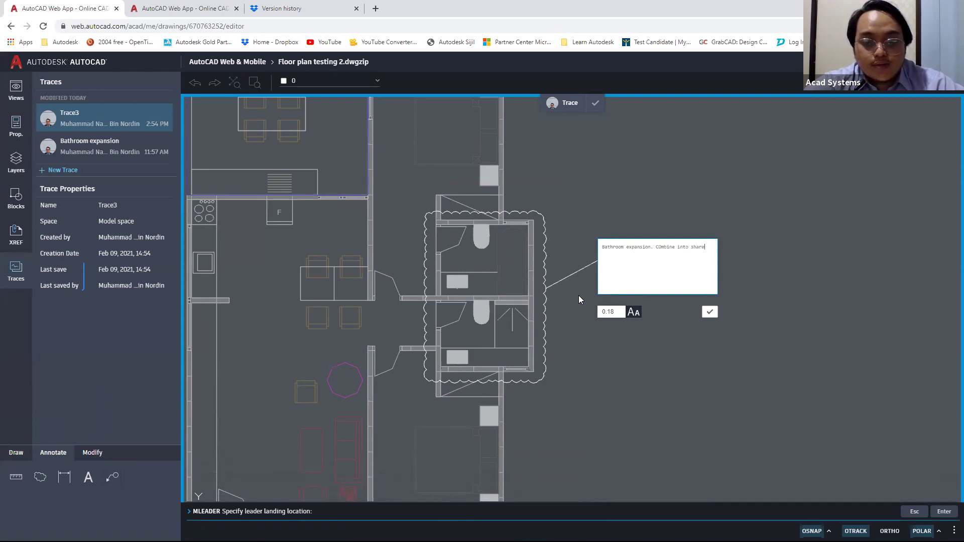
{"action": "type", "text": "d bathroom"}
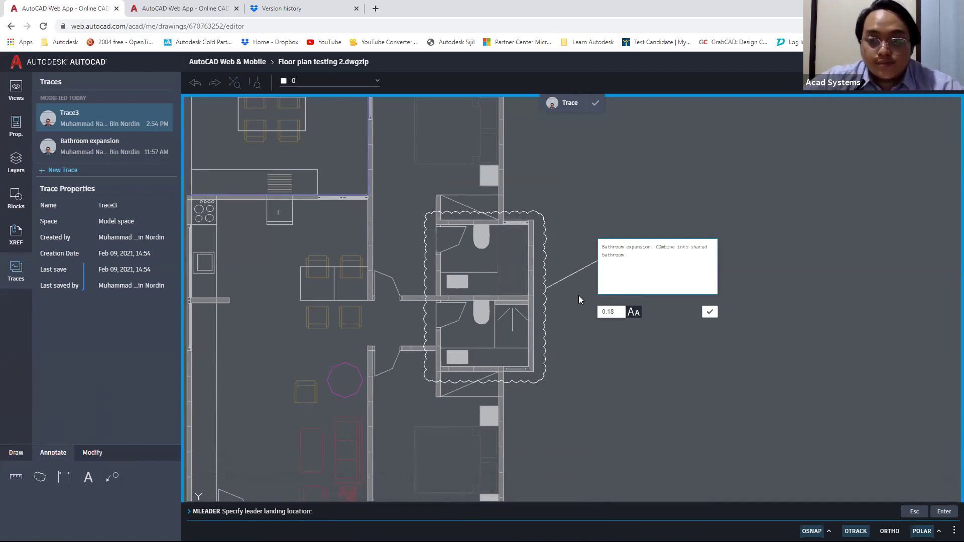
{"action": "left_click", "coordinate": [598, 314]}
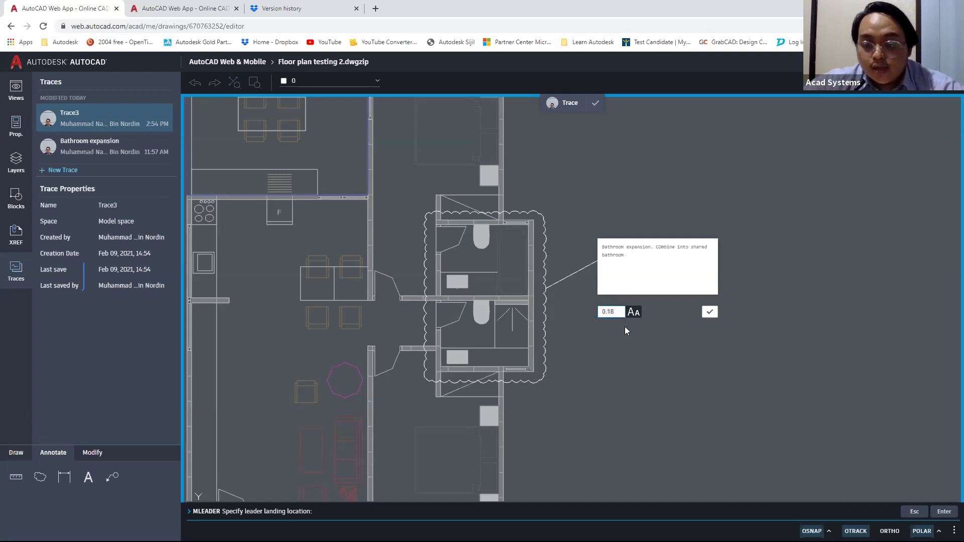
{"action": "type", "text": "150"}
{"action": "left_click", "coordinate": [710, 312]}
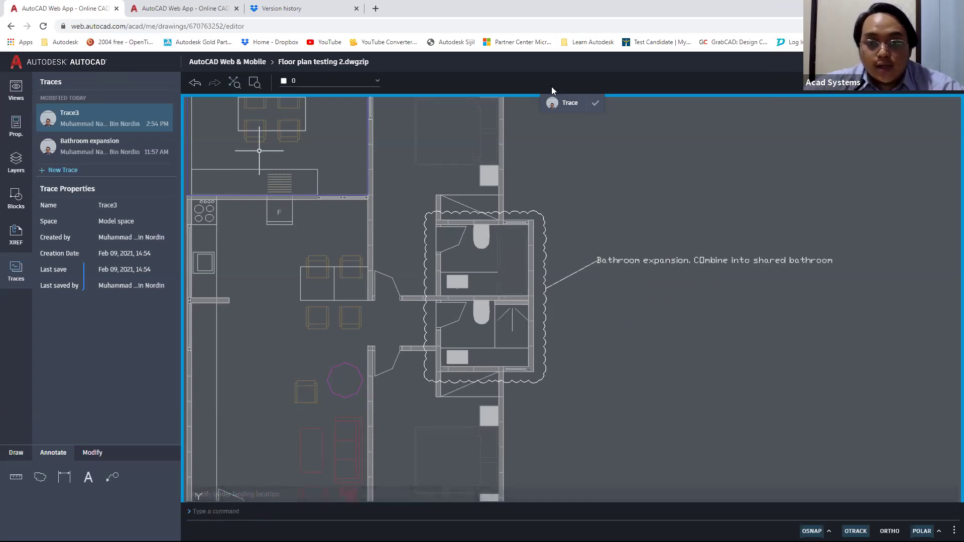
- Finish the bathroom markup trace to return to the drawing, and reopen the same trace from the list
{"action": "left_click", "coordinate": [595, 104]}
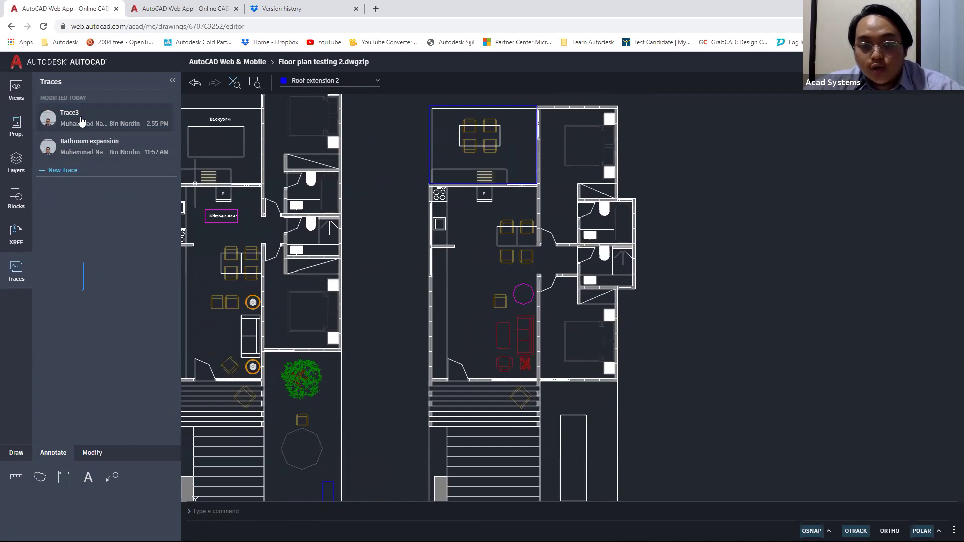
{"action": "left_click", "coordinate": [84, 120]}
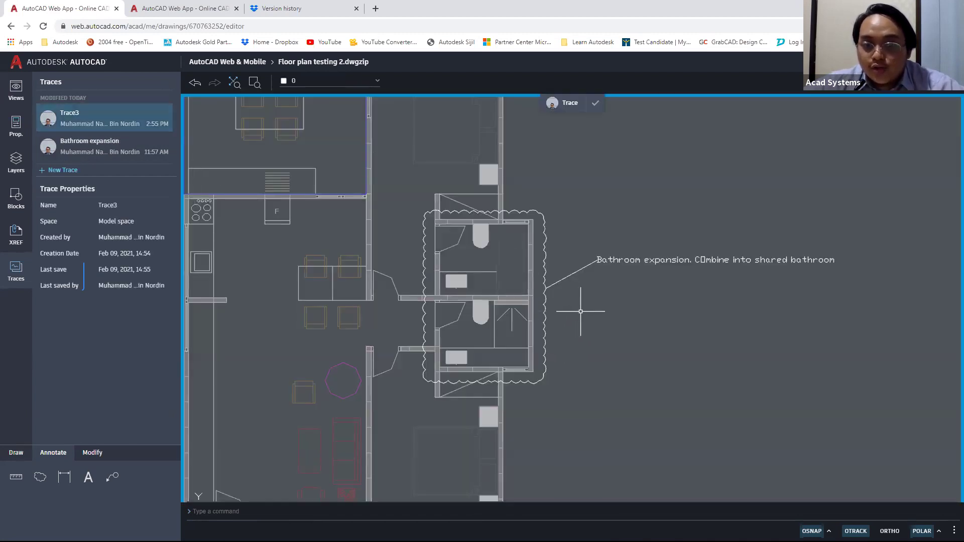
- Examine the reopened trace's bathroom cloud and leader note against both dimmed floor plans
{"action": "scroll", "coordinate": [581, 308], "scroll_direction": "down", "scroll_amount": 1}
{"action": "scroll", "coordinate": [580, 309], "scroll_direction": "down", "scroll_amount": 2}
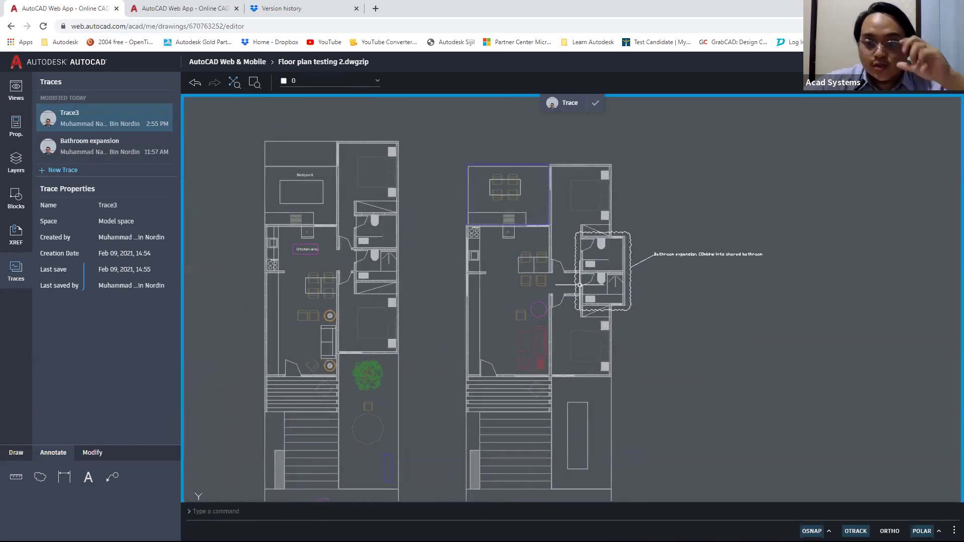
{"action": "scroll", "coordinate": [537, 243], "scroll_direction": "down", "scroll_amount": 1}
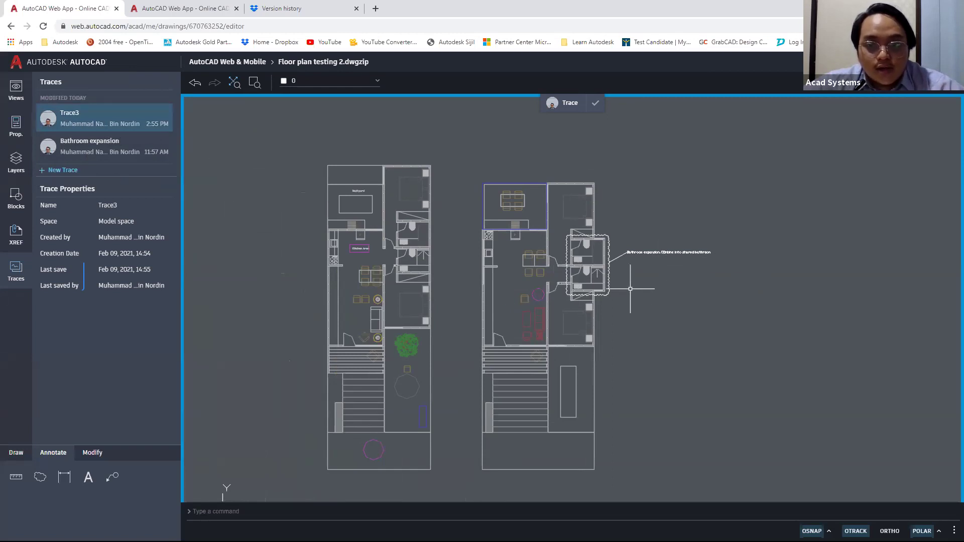
{"action": "scroll", "coordinate": [631, 288], "scroll_direction": "up", "scroll_amount": 2}
{"action": "scroll", "coordinate": [634, 295], "scroll_direction": "down", "scroll_amount": 1}
{"action": "scroll", "coordinate": [628, 297], "scroll_direction": "up", "scroll_amount": 1}
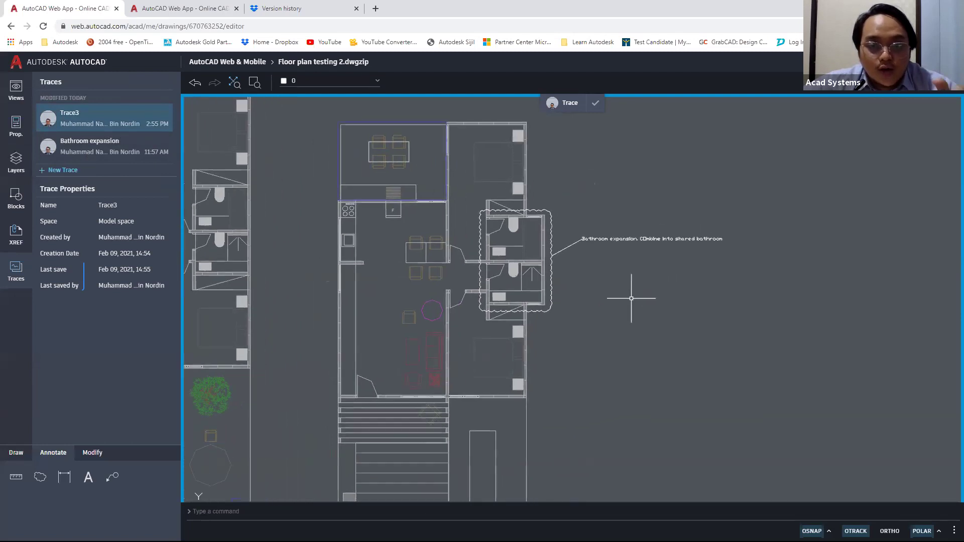
{"action": "scroll", "coordinate": [626, 299], "scroll_direction": "down", "scroll_amount": 1}
{"action": "scroll", "coordinate": [556, 304], "scroll_direction": "up", "scroll_amount": 1}
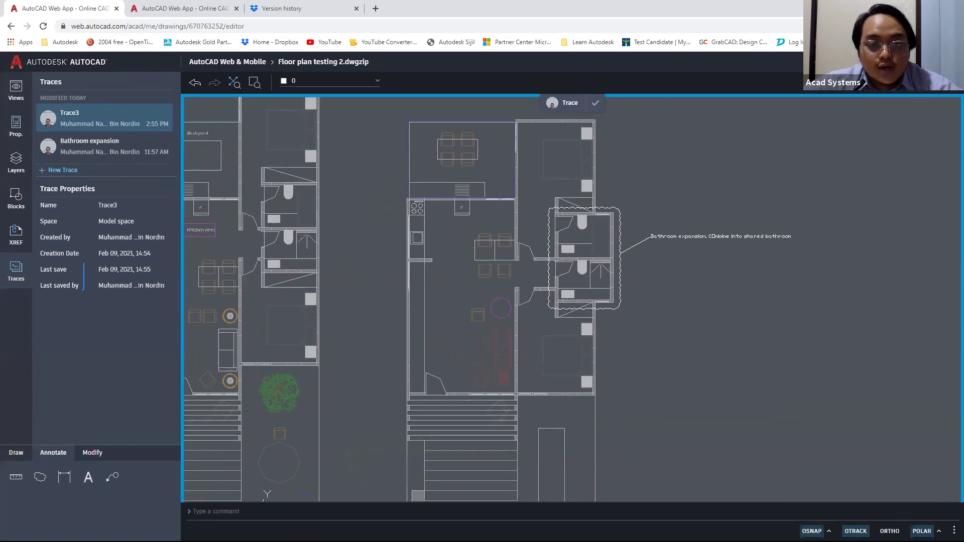
{"action": "scroll", "coordinate": [557, 304], "scroll_direction": "down", "scroll_amount": 1}
{"action": "scroll", "coordinate": [568, 331], "scroll_direction": "up", "scroll_amount": 1}
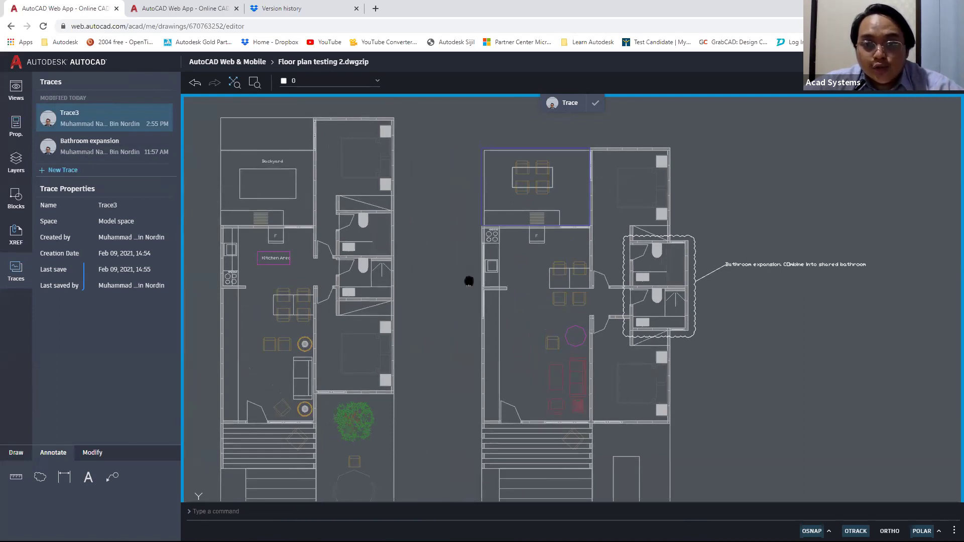
{"action": "scroll", "coordinate": [469, 280], "scroll_direction": "down", "scroll_amount": 1}
{"action": "scroll", "coordinate": [469, 279], "scroll_direction": "up", "scroll_amount": 1}
- Check the pending leader in Floor plan.dwg's trace and return to Floor plan testing 2.dwgzip
{"action": "left_click", "coordinate": [201, 6]}
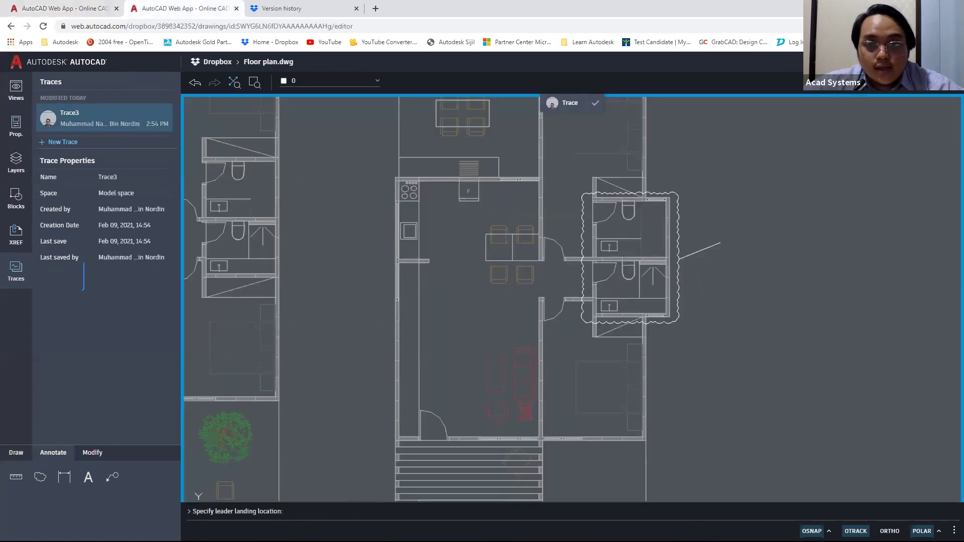
{"action": "left_click", "coordinate": [65, 8]}
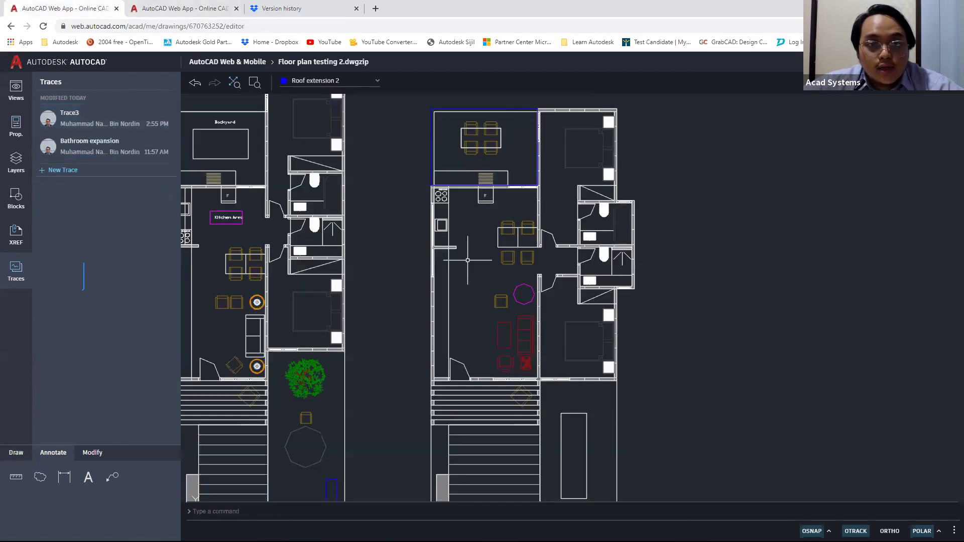
- Look over the available Modify tools, including Mirror, and fit both floor plans in the view
{"action": "left_click", "coordinate": [90, 454]}
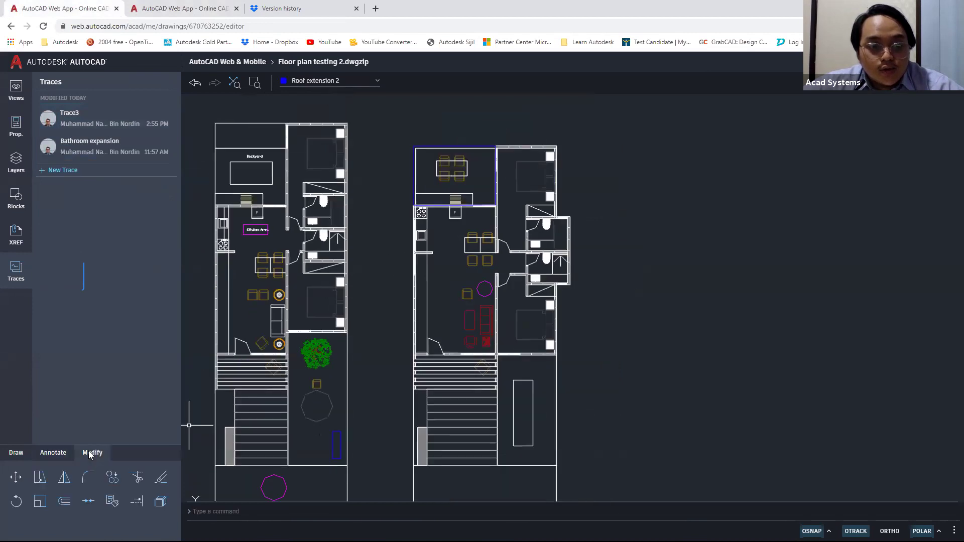
{"action": "left_click", "coordinate": [39, 483]}
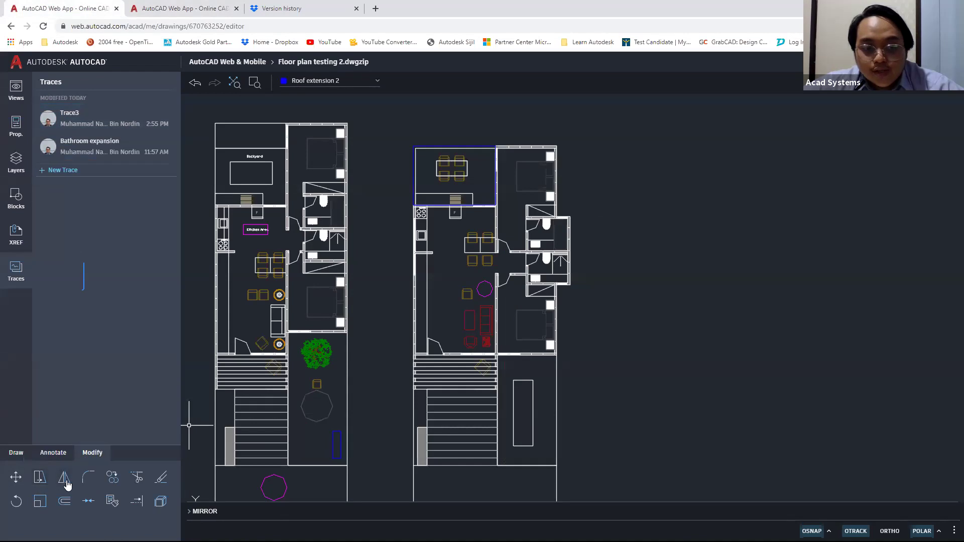
{"action": "left_click", "coordinate": [87, 483]}
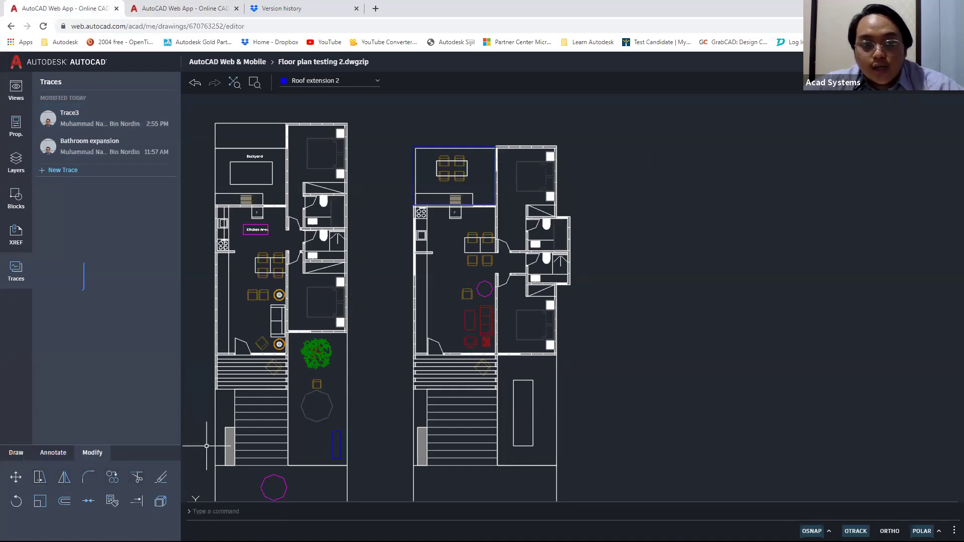
{"action": "key", "text": "ctrl+s"}
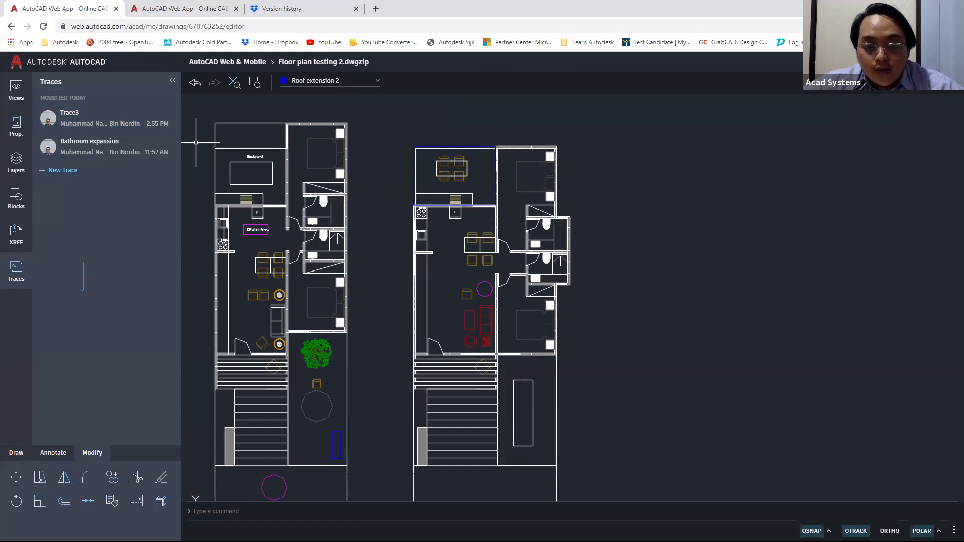
{"action": "scroll", "coordinate": [396, 374], "scroll_direction": "down", "scroll_amount": 3}
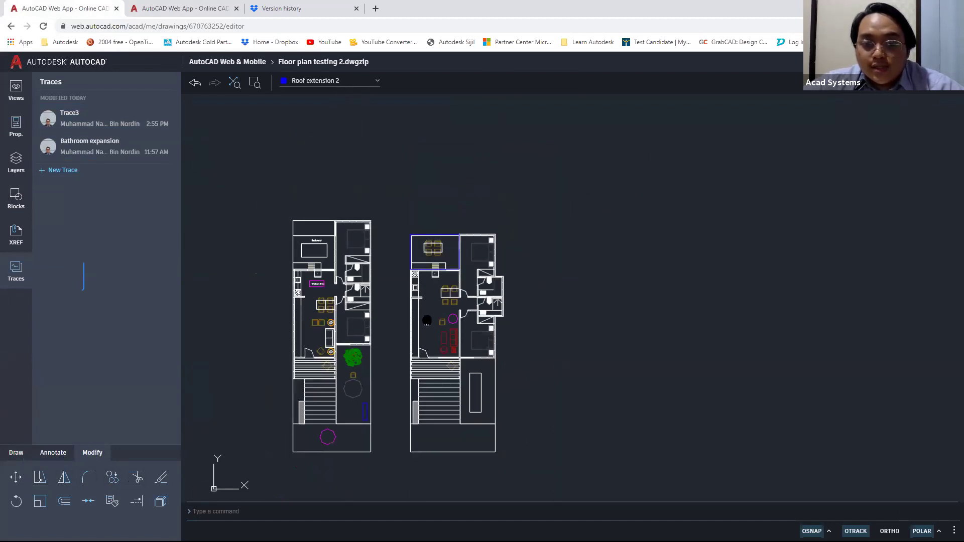
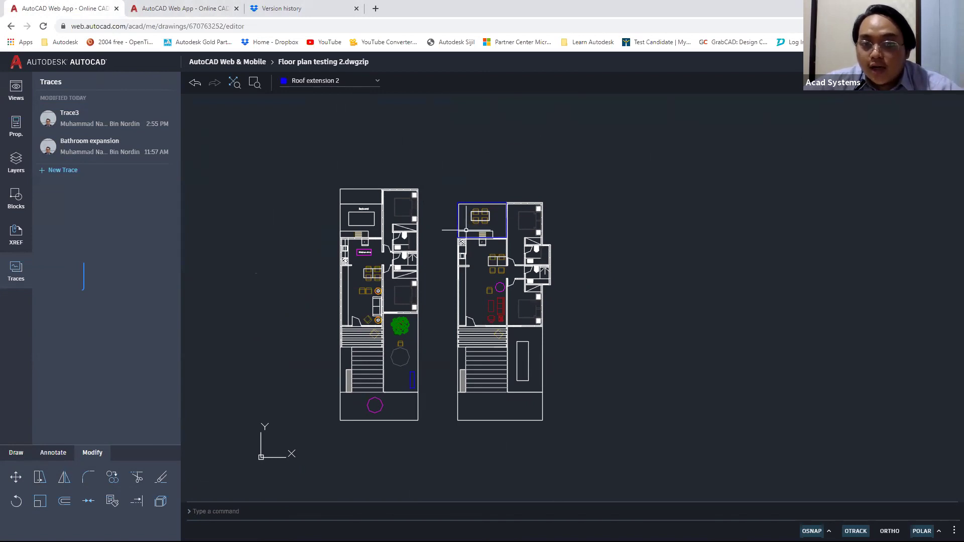
{"action": "left_click", "coordinate": [182, 6]}
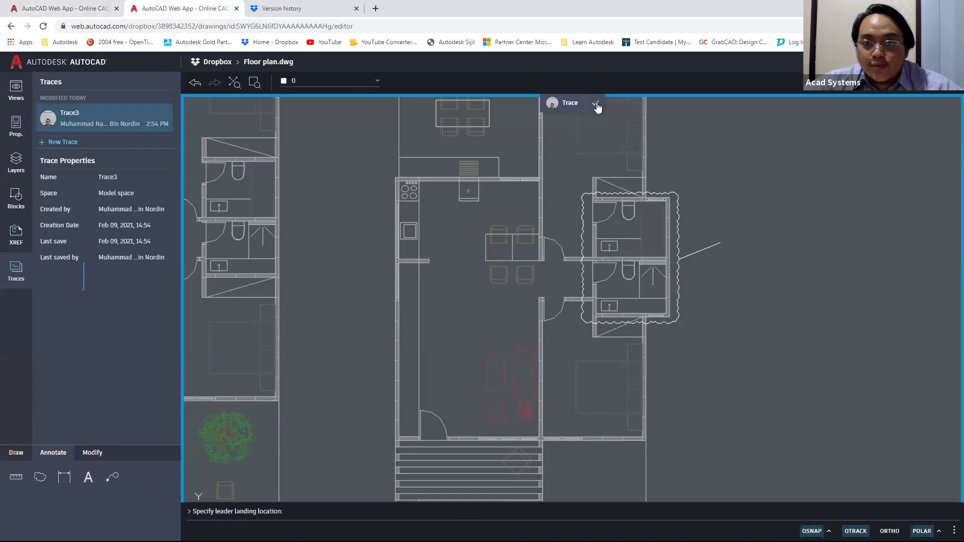
{"action": "left_click", "coordinate": [85, 9]}
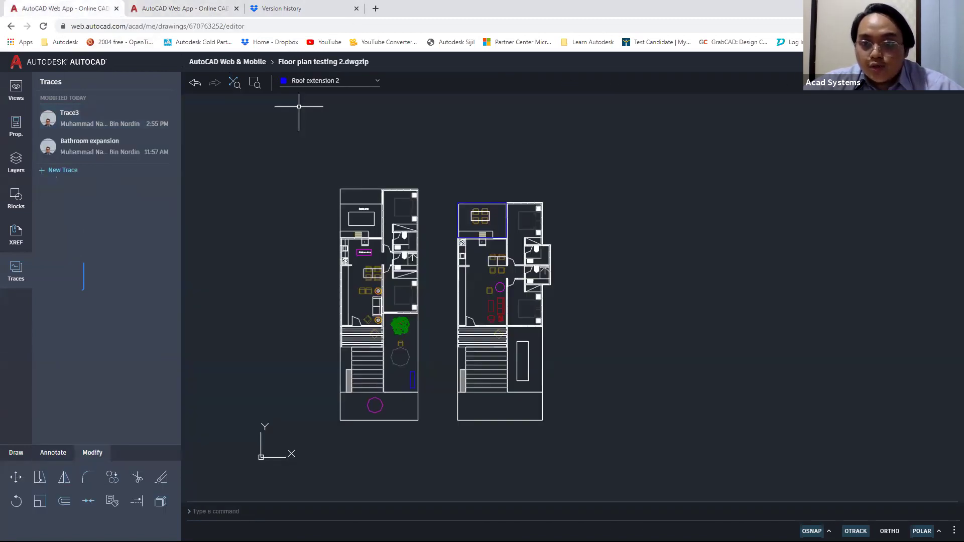
{"action": "key", "text": "alt+Tab"}
{"action": "key", "text": "Tab"}
{"action": "key", "text": "Tab"}
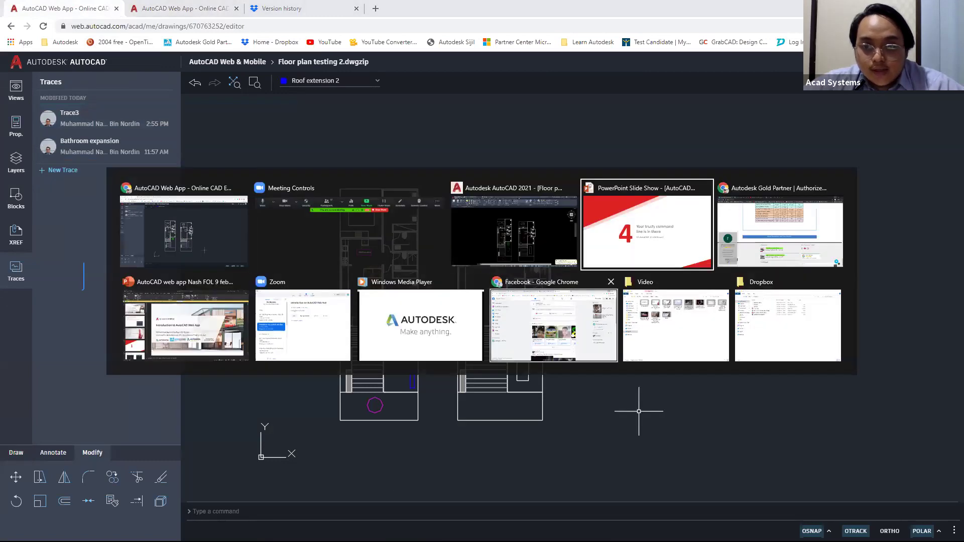
{"action": "key", "text": "Right"}
{"action": "key", "text": "Right"}
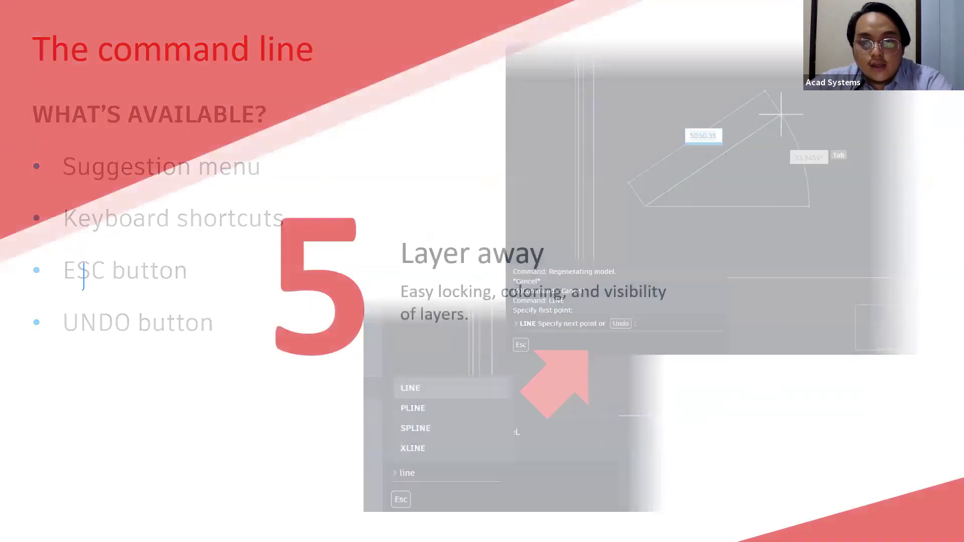
{"action": "key", "text": "Right"}
{"action": "key", "text": "Right"}
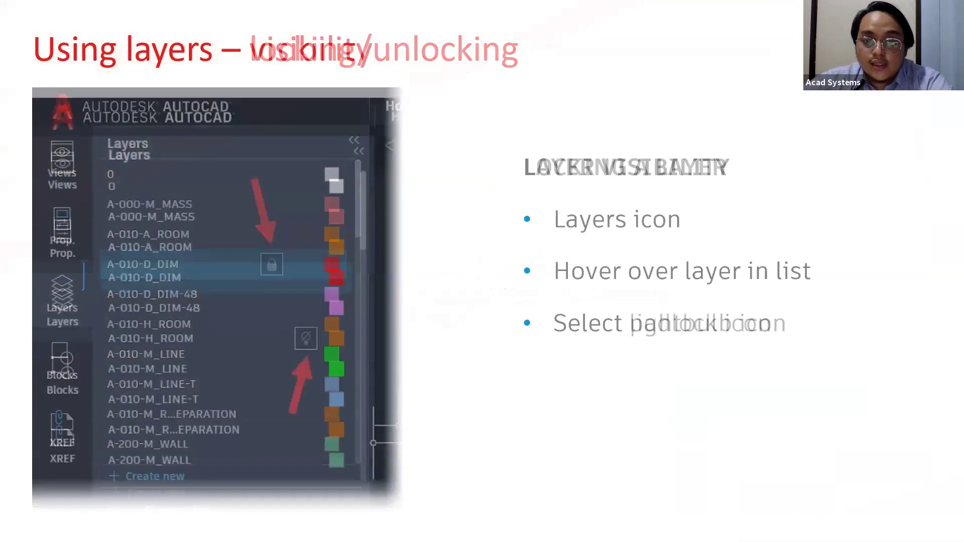
{"action": "key", "text": "Right"}
{"action": "key", "text": "alt+Tab"}
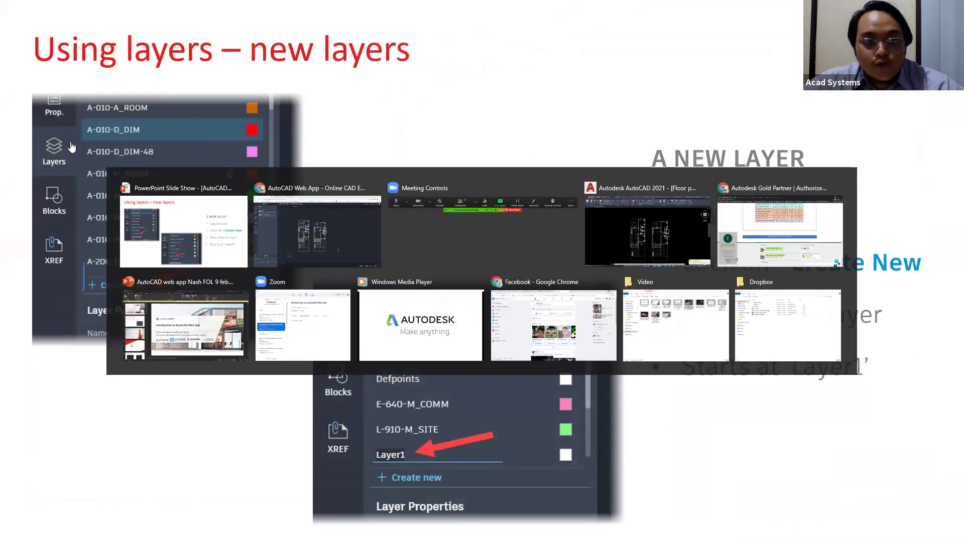
- Turn off the Exterior layer ending in No__97 to hide the gray fills beside the steps in both plans
{"action": "left_click", "coordinate": [29, 170]}
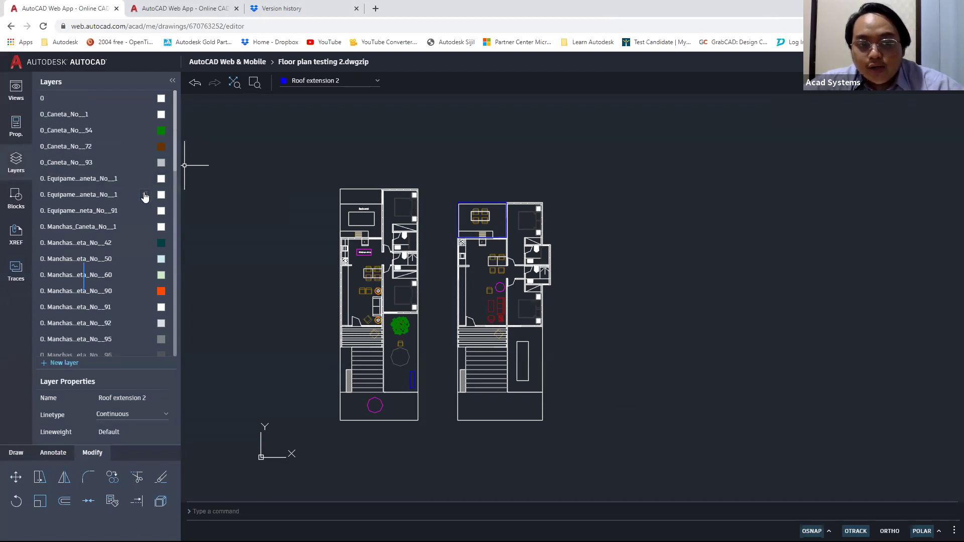
{"action": "scroll", "coordinate": [127, 316], "scroll_direction": "down", "scroll_amount": 10}
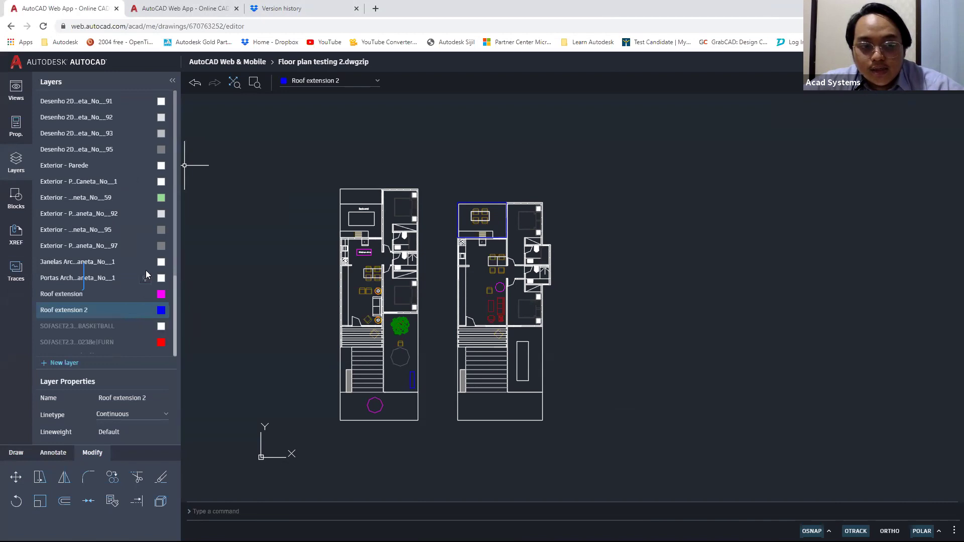
{"action": "left_click", "coordinate": [145, 247]}
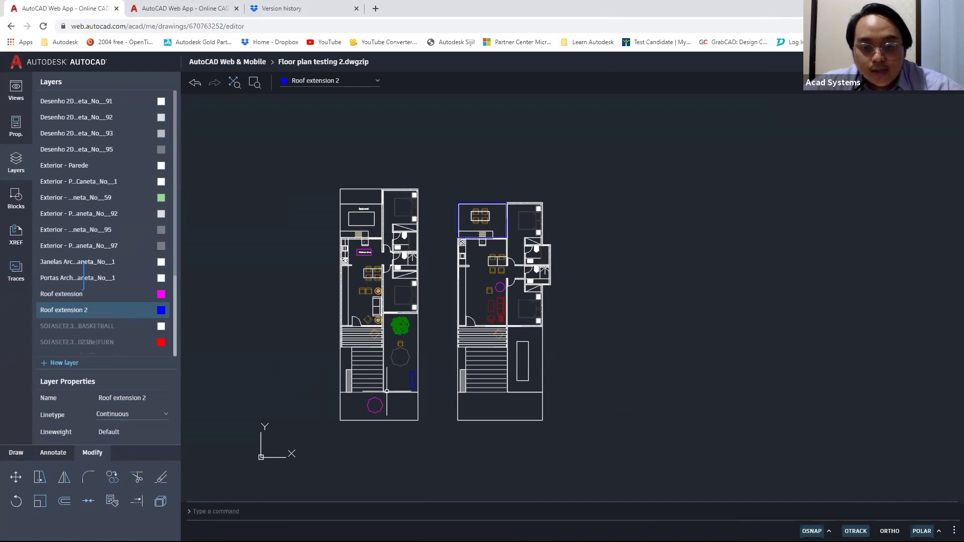
{"action": "scroll", "coordinate": [441, 369], "scroll_direction": "up", "scroll_amount": 3}
{"action": "scroll", "coordinate": [441, 370], "scroll_direction": "up", "scroll_amount": 1}
{"action": "middle_click_drag", "start_coordinate": [442, 370], "coordinate": [534, 280]}
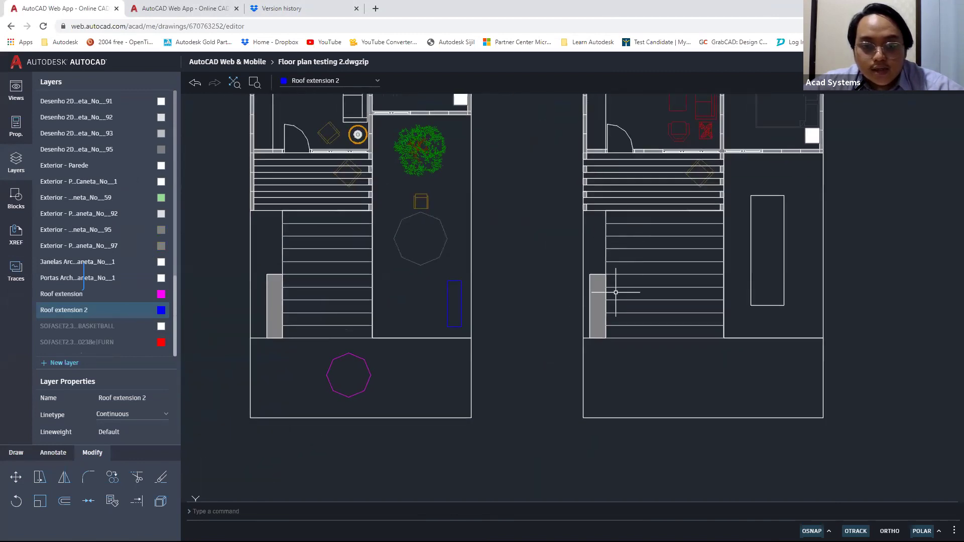
{"action": "left_click", "coordinate": [161, 247]}
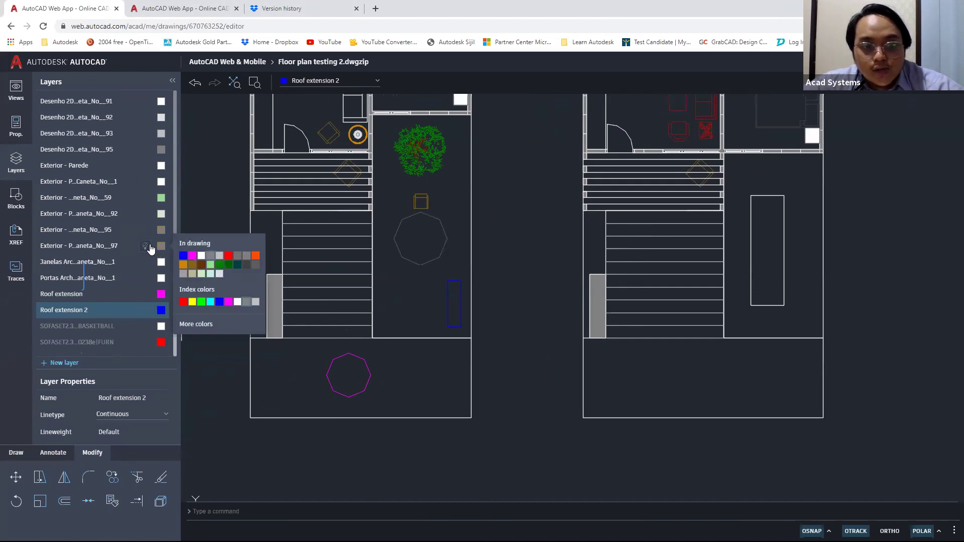
{"action": "left_click", "coordinate": [146, 247]}
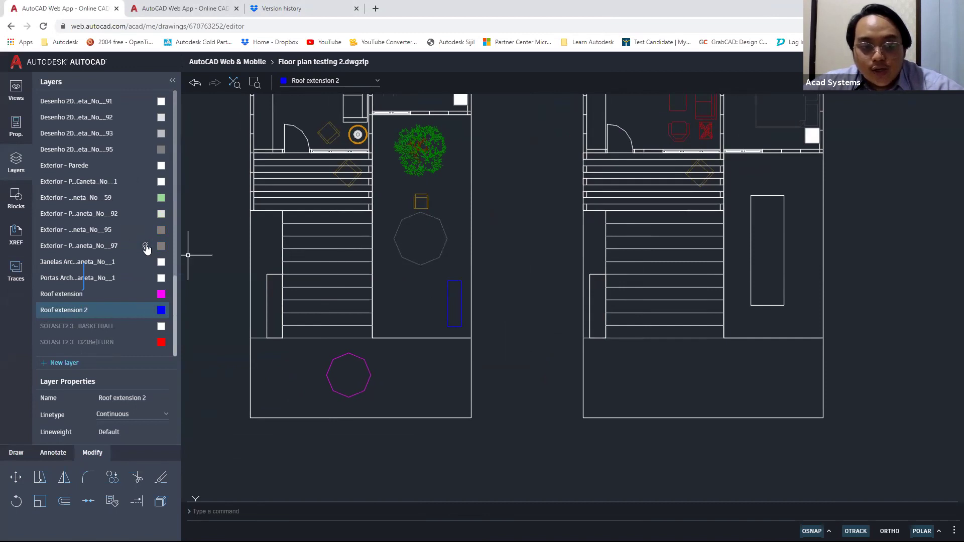
- Turn the No__97 Exterior layer back on and lock it, testing the lock by erasing the first plan's gray fill and undoing that
{"action": "left_click", "coordinate": [131, 248]}
{"action": "left_click", "coordinate": [130, 248]}
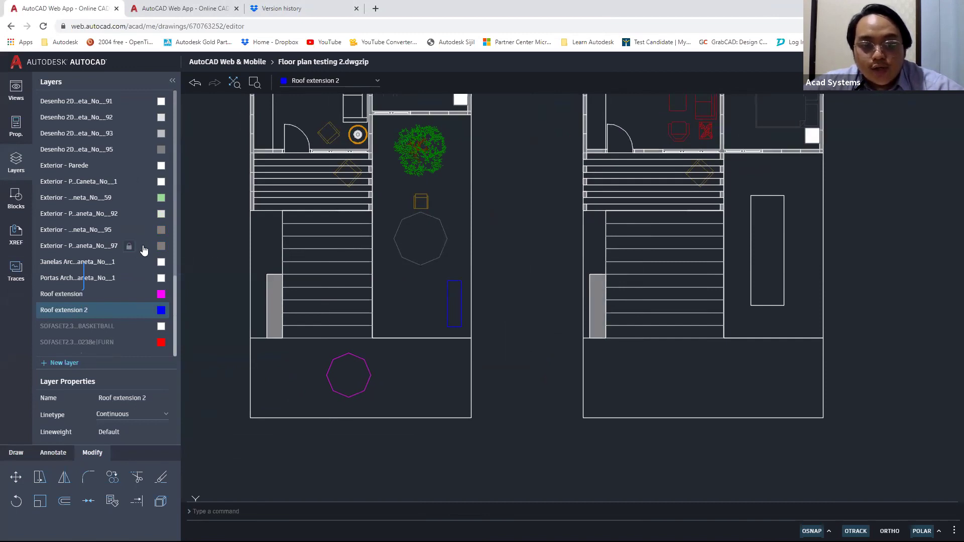
{"action": "left_click", "coordinate": [282, 285]}
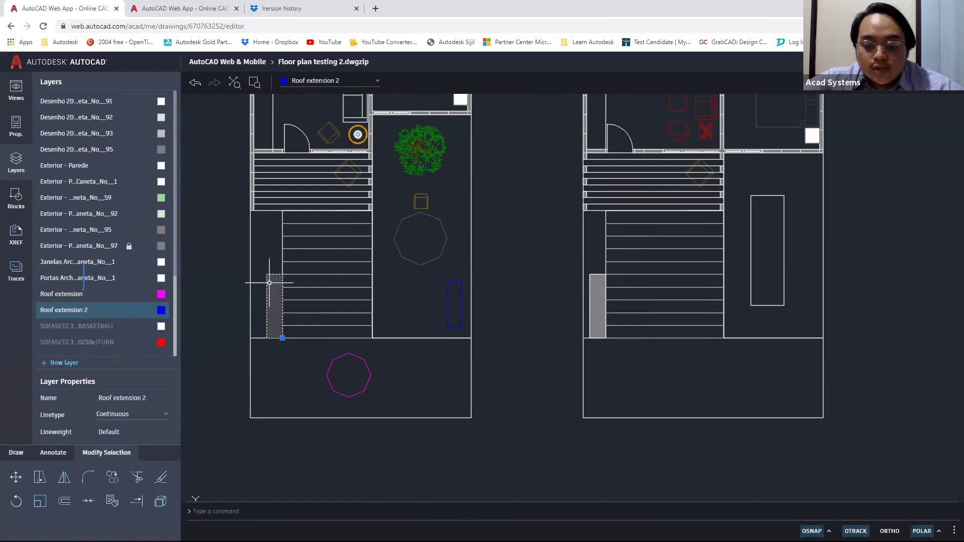
{"action": "key", "text": "Delete"}
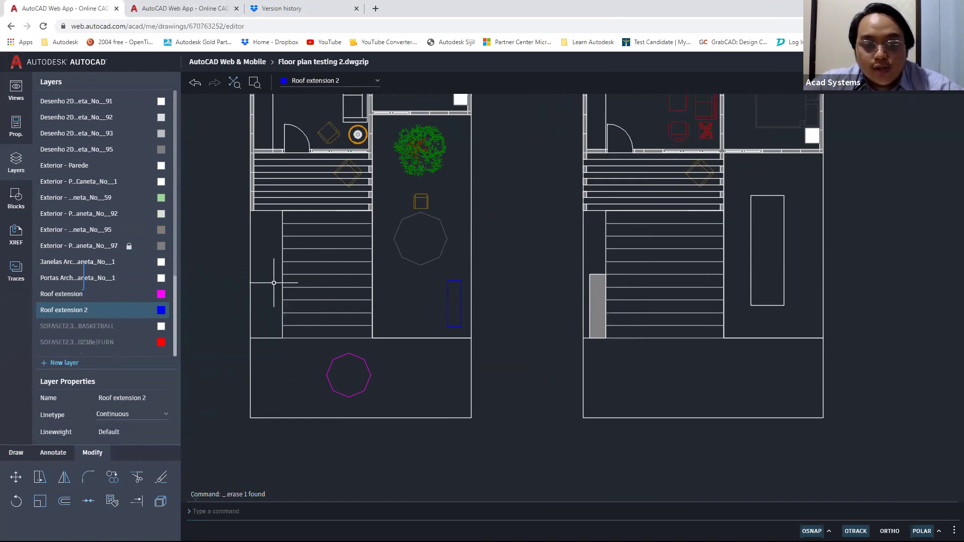
{"action": "key", "text": "ctrl+z"}
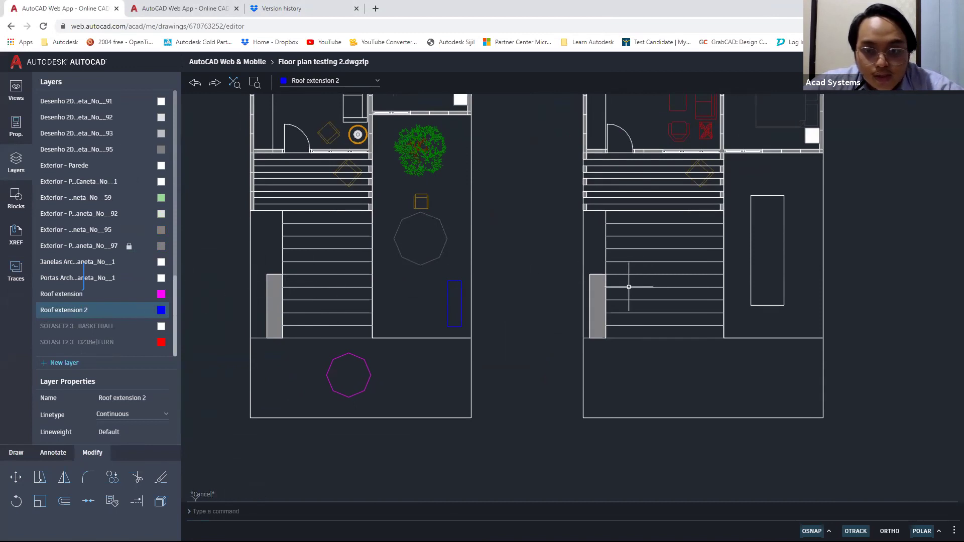
- Try selecting the second plan's gray fill, then unlock the No__97 Exterior layer and toggle its visibility off and on
{"action": "left_click", "coordinate": [597, 281]}
{"action": "left_click", "coordinate": [597, 282]}
{"action": "left_click", "coordinate": [596, 282]}
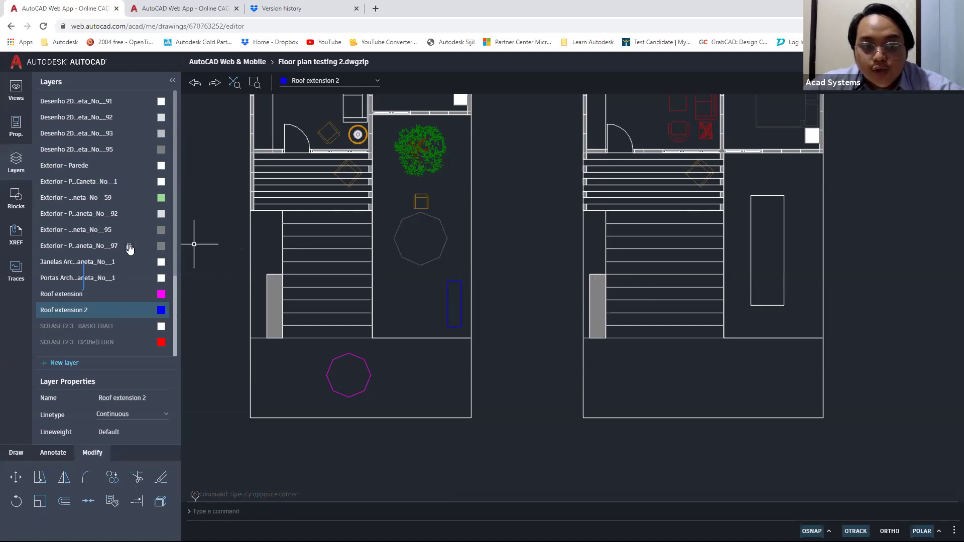
{"action": "left_click", "coordinate": [145, 247]}
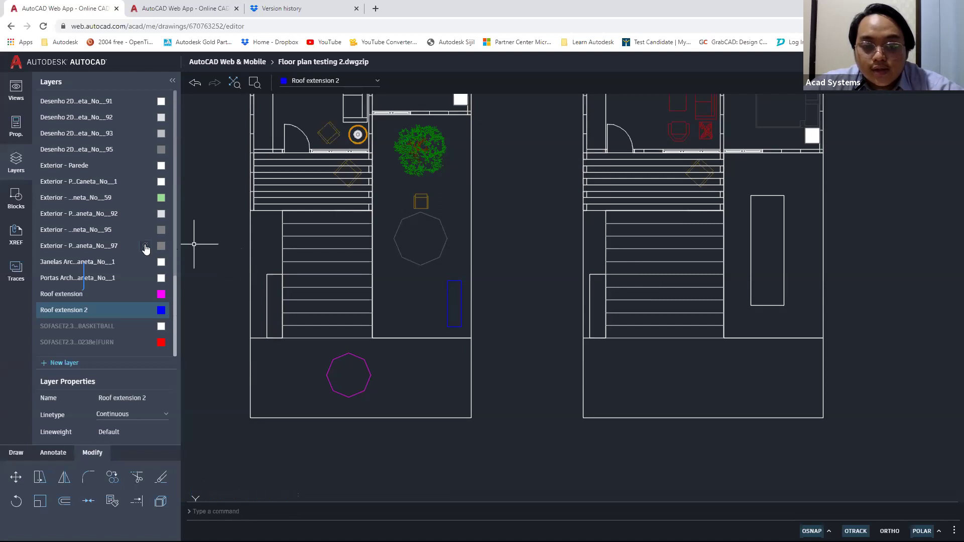
{"action": "left_click", "coordinate": [145, 247]}
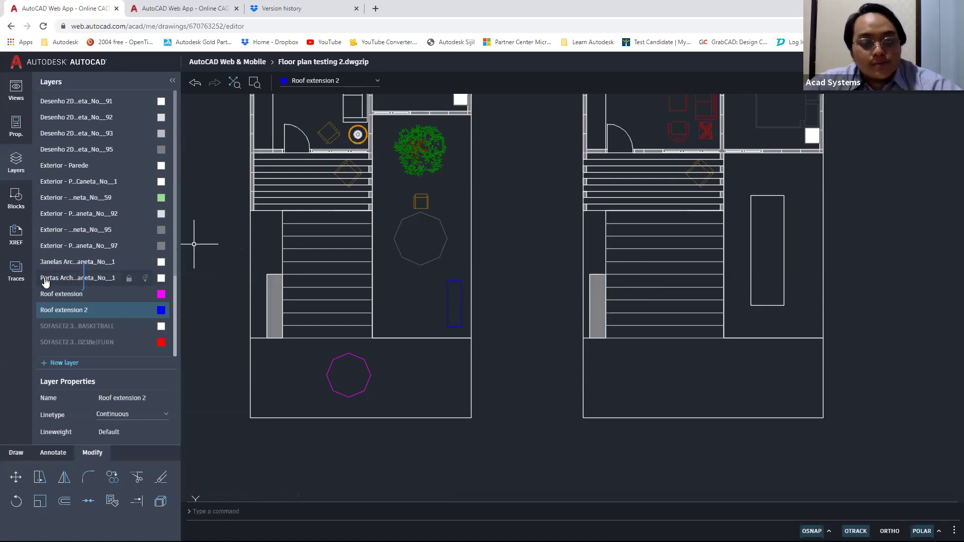
{"action": "key", "text": "alt+Tab"}
{"action": "key", "text": "Right"}
{"action": "key", "text": "Right"}
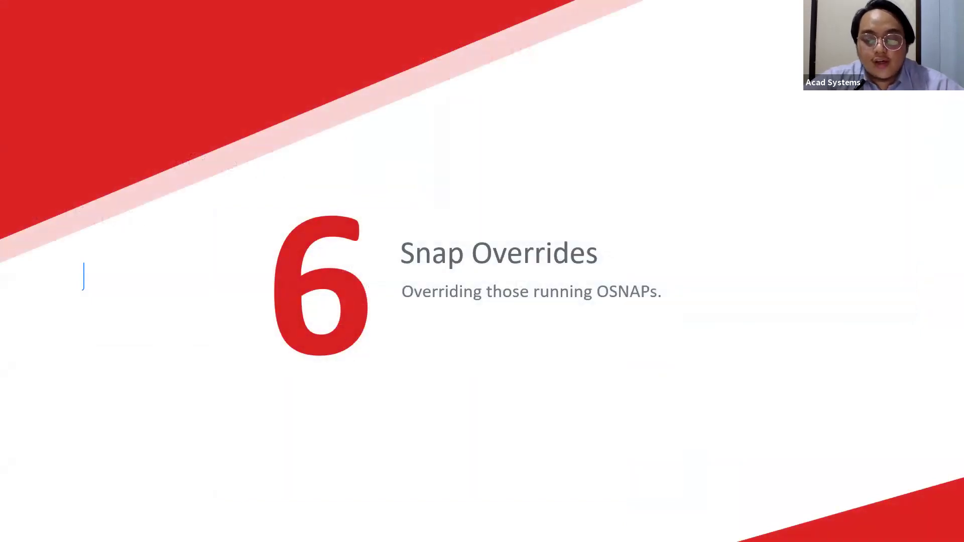
{"action": "key", "text": "Left"}
{"action": "key", "text": "alt+Tab"}
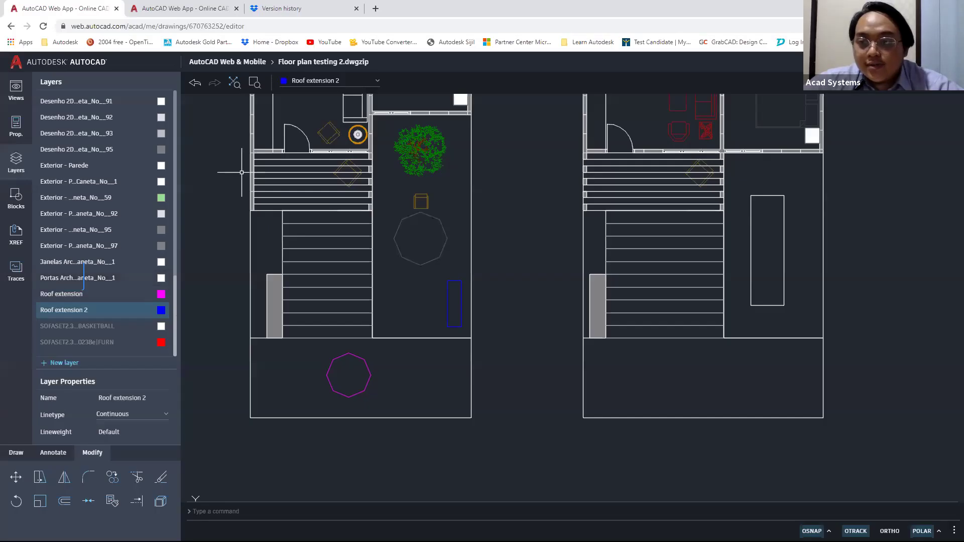
- Open the object snap settings with the OS command and review the theme preferences and polar tracking increment choices
{"action": "type", "text": "os"}
{"action": "key", "text": "Return"}
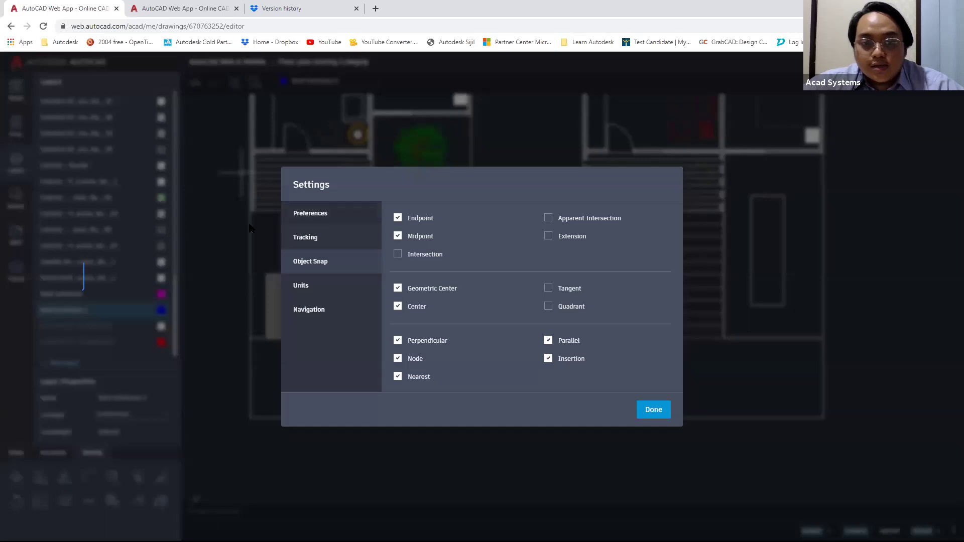
{"action": "left_click", "coordinate": [336, 219]}
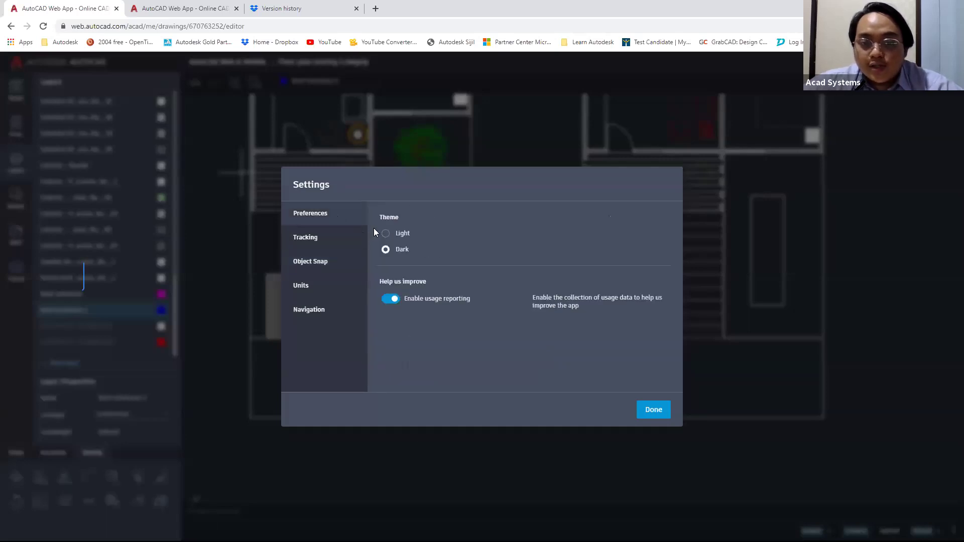
{"action": "left_click", "coordinate": [312, 238]}
{"action": "left_click", "coordinate": [315, 220]}
{"action": "left_click", "coordinate": [320, 243]}
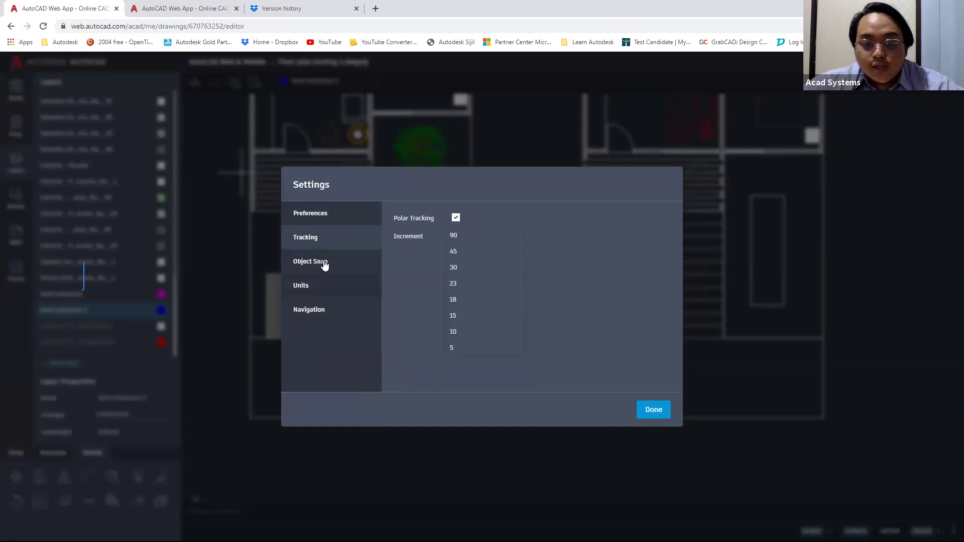
- Review the object snap modes and the linear format and precision choices in the units settings
{"action": "left_click", "coordinate": [364, 266]}
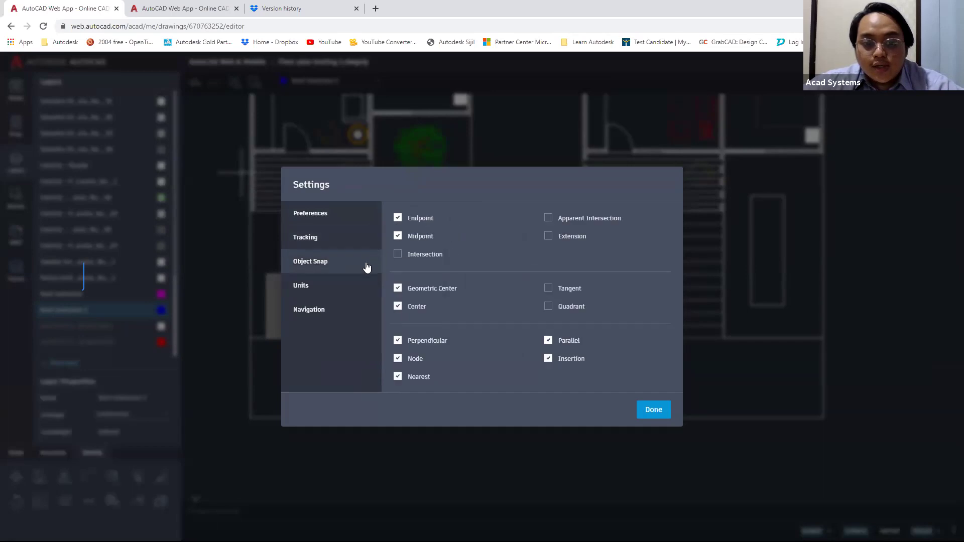
{"action": "left_click", "coordinate": [319, 294]}
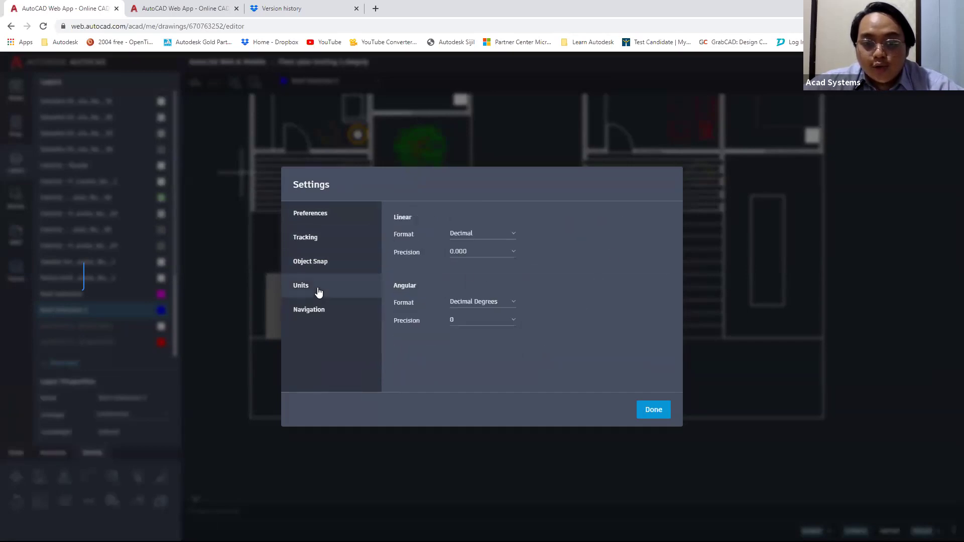
{"action": "left_click", "coordinate": [478, 239]}
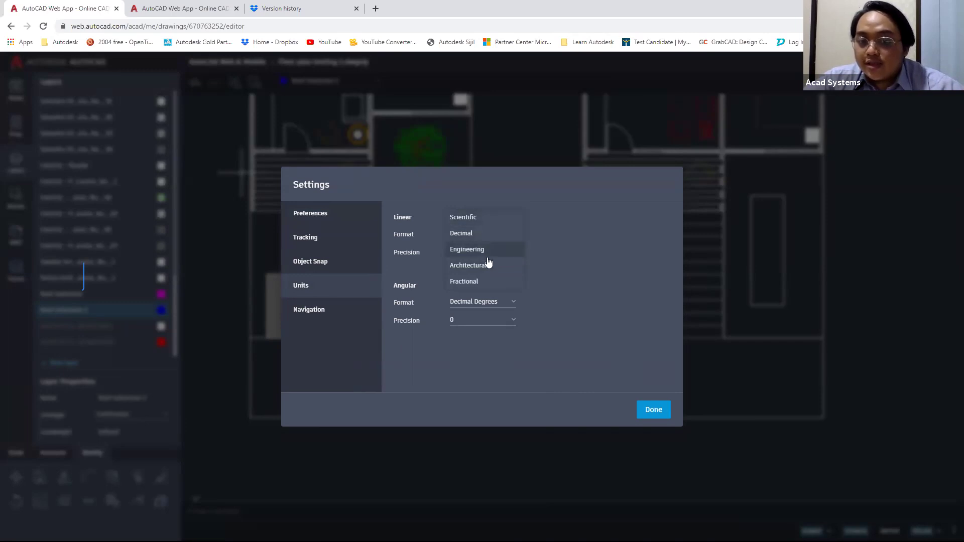
{"action": "left_click", "coordinate": [559, 265]}
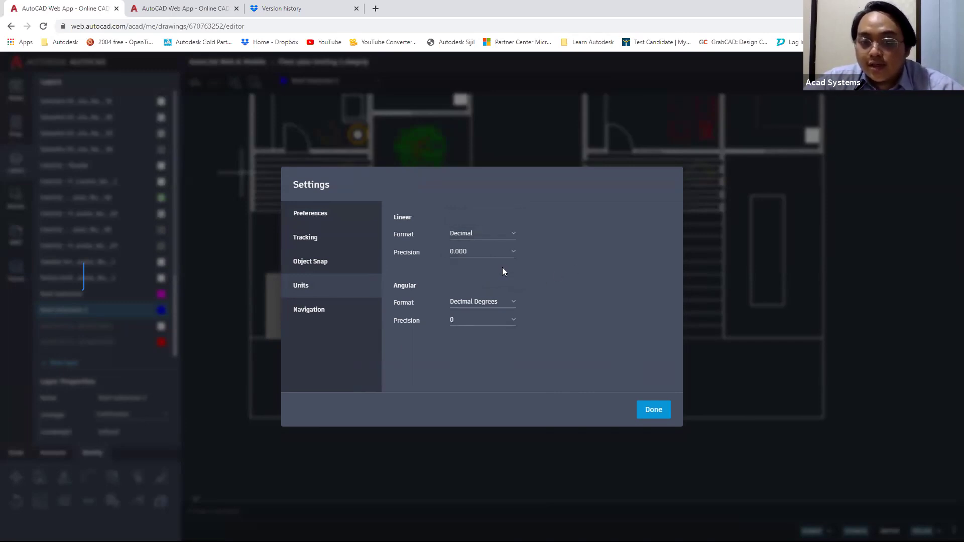
{"action": "left_click", "coordinate": [490, 260]}
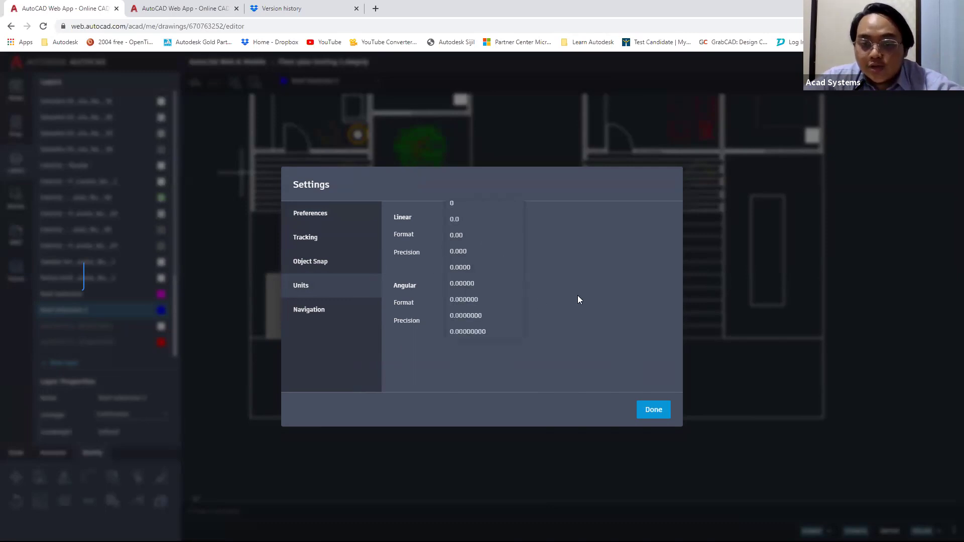
{"action": "left_click", "coordinate": [363, 324]}
- Check the zoom direction in the navigation settings, close the settings and test zooming in and out on the floor plans
{"action": "left_click", "coordinate": [310, 311]}
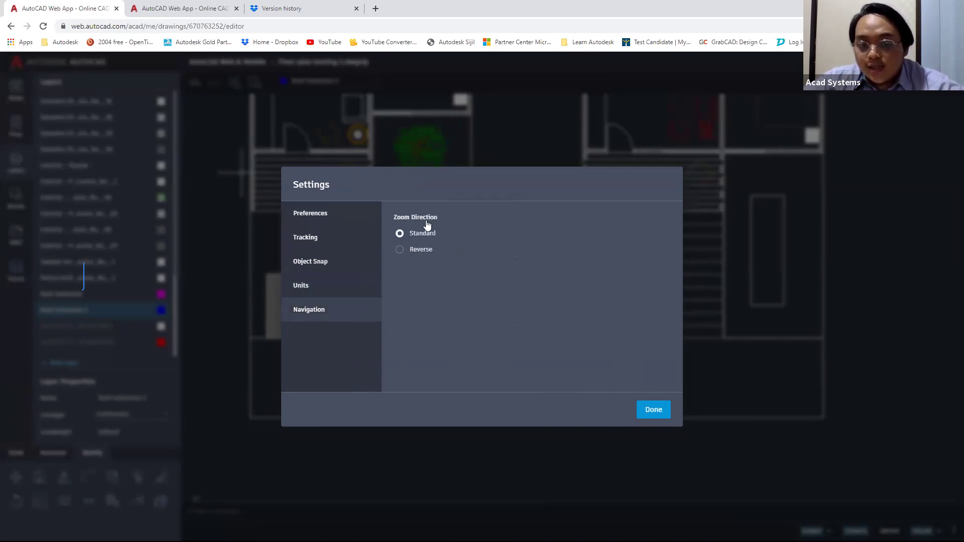
{"action": "left_click", "coordinate": [660, 414]}
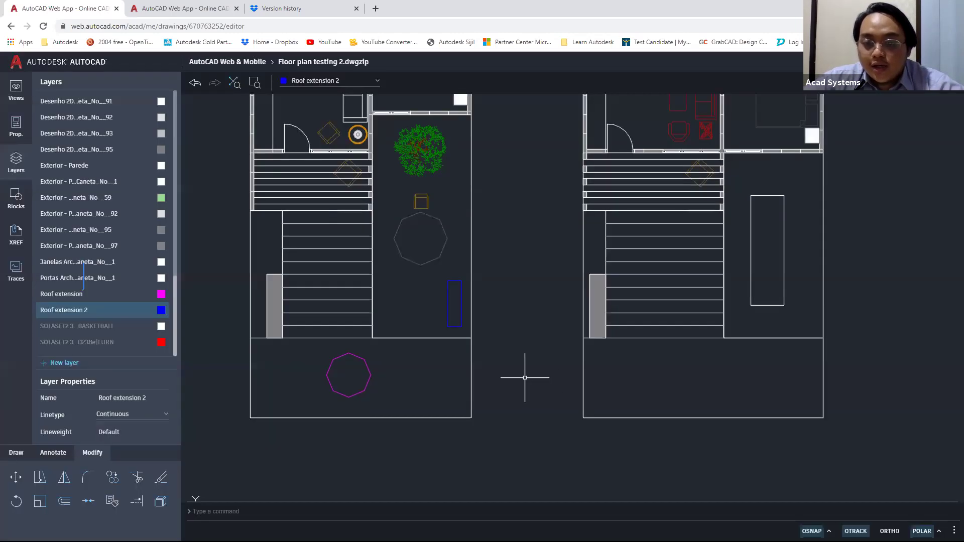
{"action": "scroll", "coordinate": [525, 378], "scroll_direction": "up", "scroll_amount": 4}
{"action": "scroll", "coordinate": [524, 378], "scroll_direction": "down", "scroll_amount": 5}
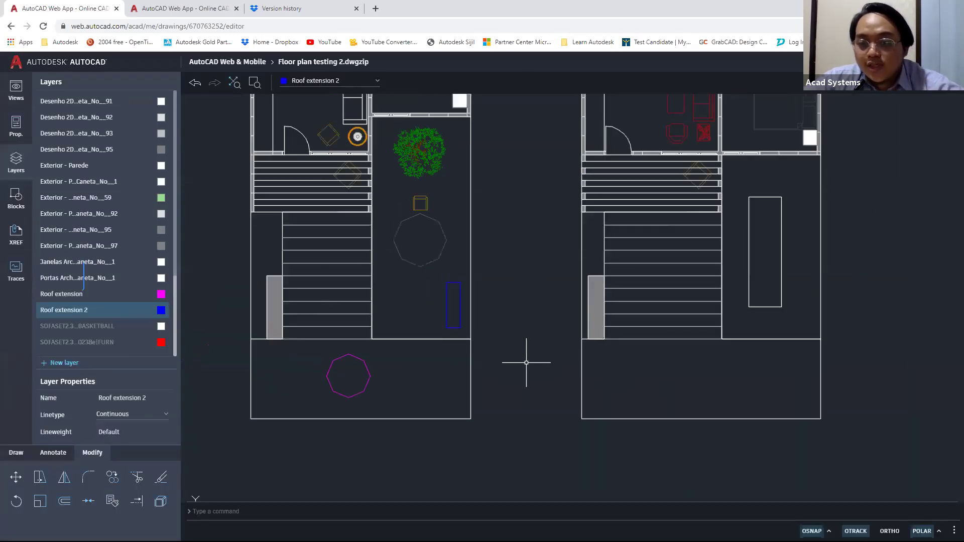
{"action": "scroll", "coordinate": [526, 365], "scroll_direction": "up", "scroll_amount": 2}
{"action": "scroll", "coordinate": [527, 366], "scroll_direction": "down", "scroll_amount": 4}
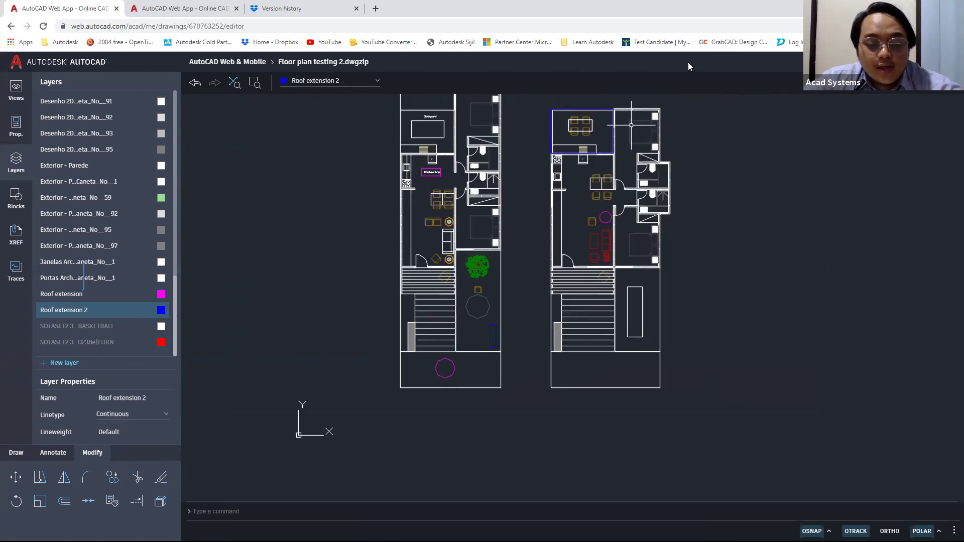
- Switch to the PowerPoint presentation, leave the slide show and display slide 25, "It's part of your AutoCAD subscription!"
{"action": "key", "text": "alt+Tab"}
{"action": "key", "text": "Escape"}
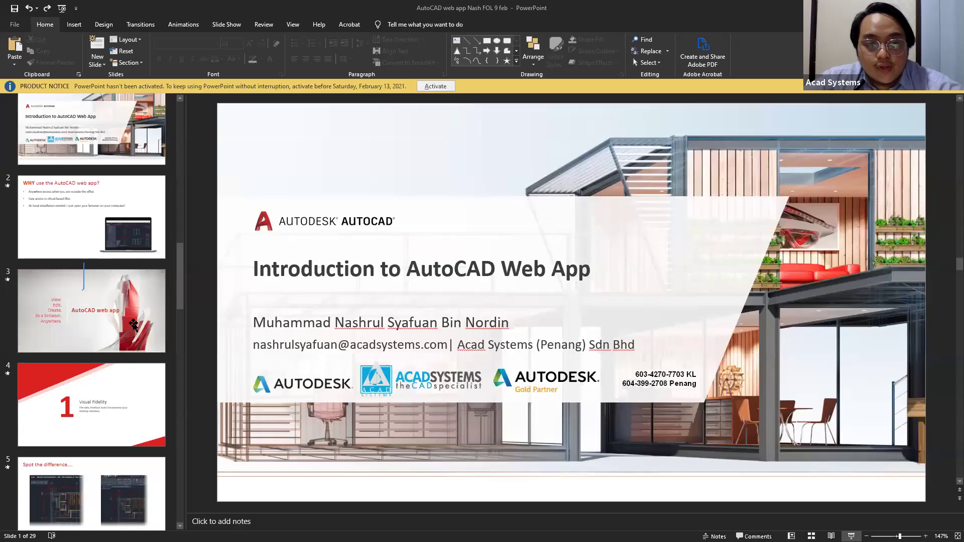
{"action": "scroll", "coordinate": [133, 324], "scroll_direction": "down", "scroll_amount": 10}
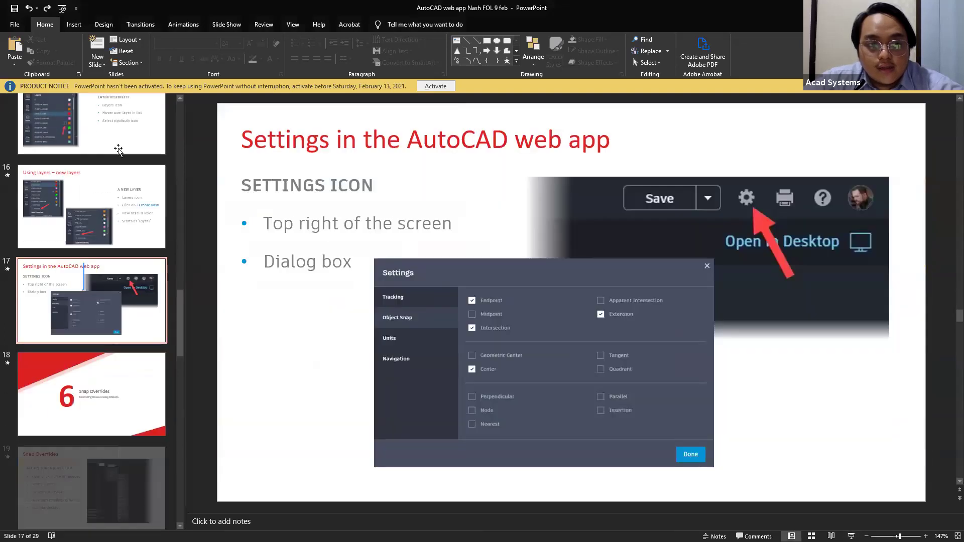
{"action": "scroll", "coordinate": [106, 294], "scroll_direction": "down", "scroll_amount": 8}
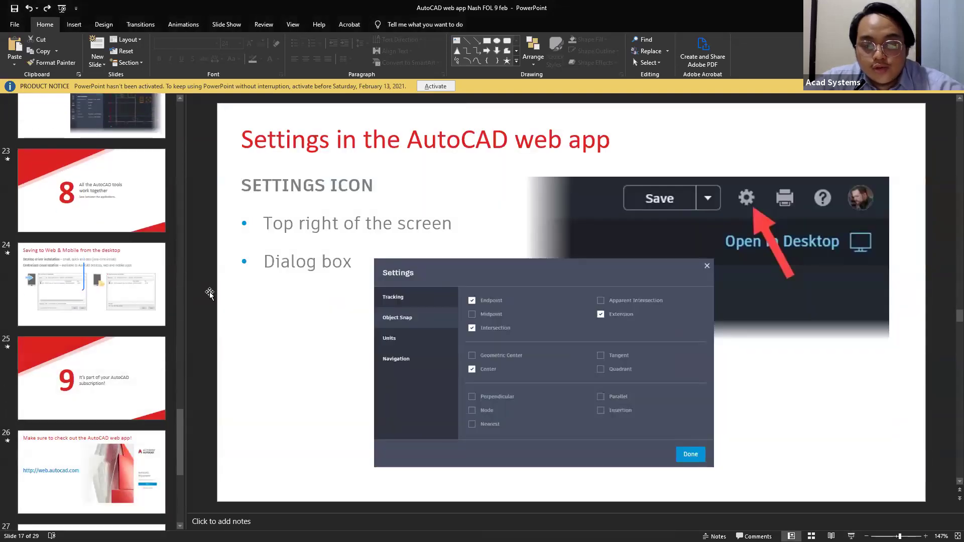
{"action": "left_click", "coordinate": [100, 236]}
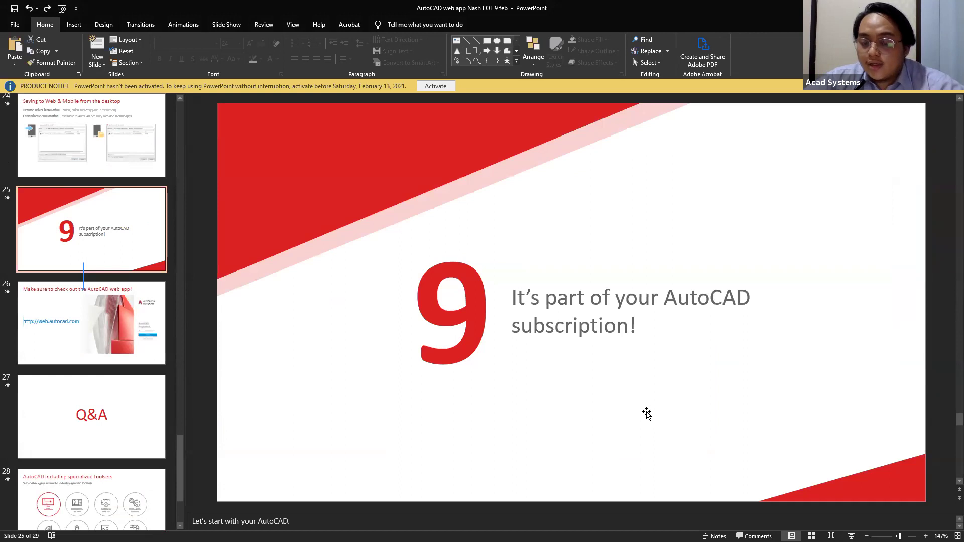